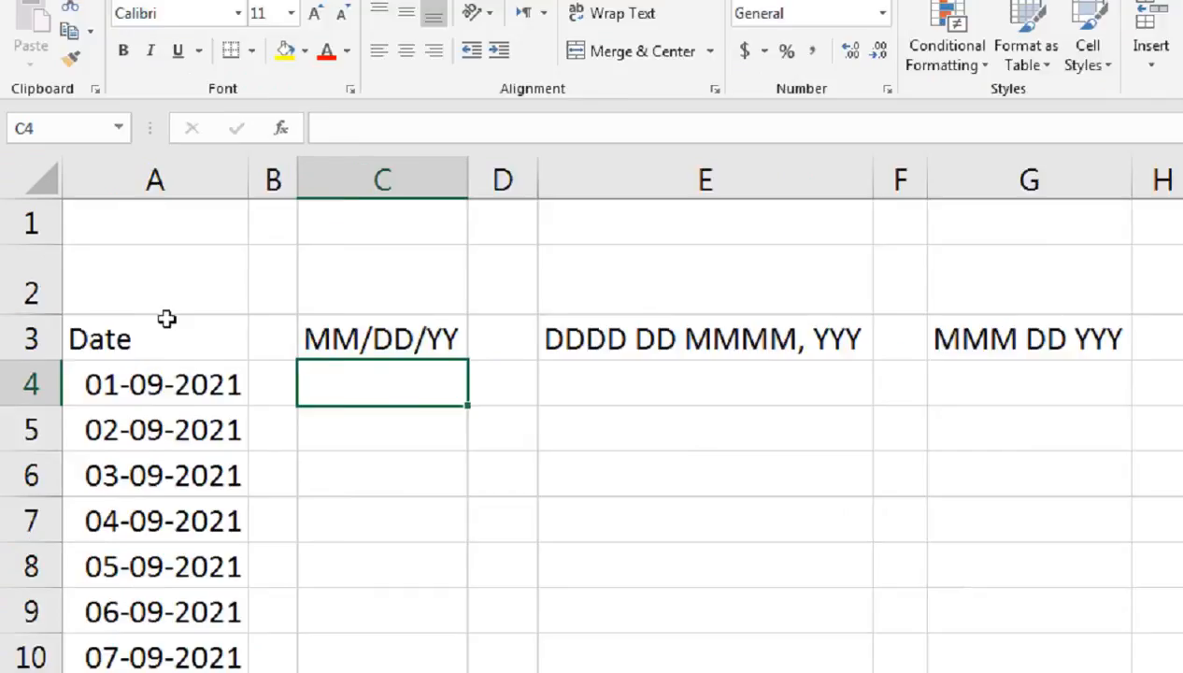
# Test the formula =TODAY() in cell A2 and clear the cell again
pyautogui.click(134, 278)
pyautogui.write('=today(')
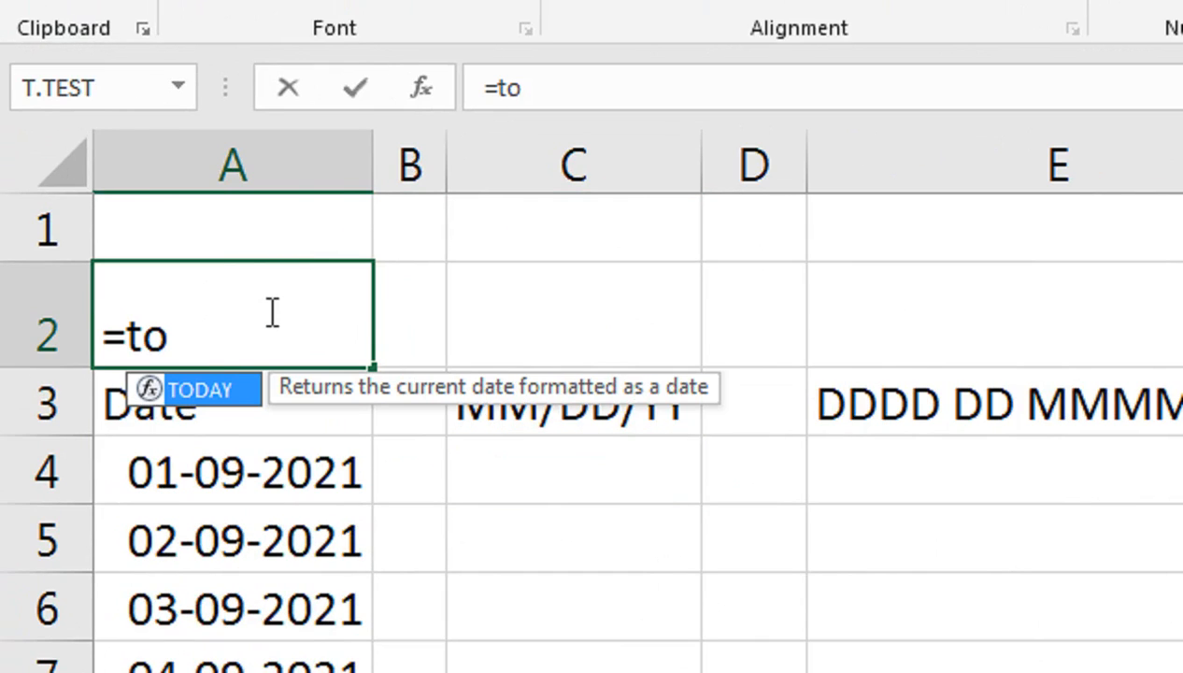
pyautogui.press('Return')
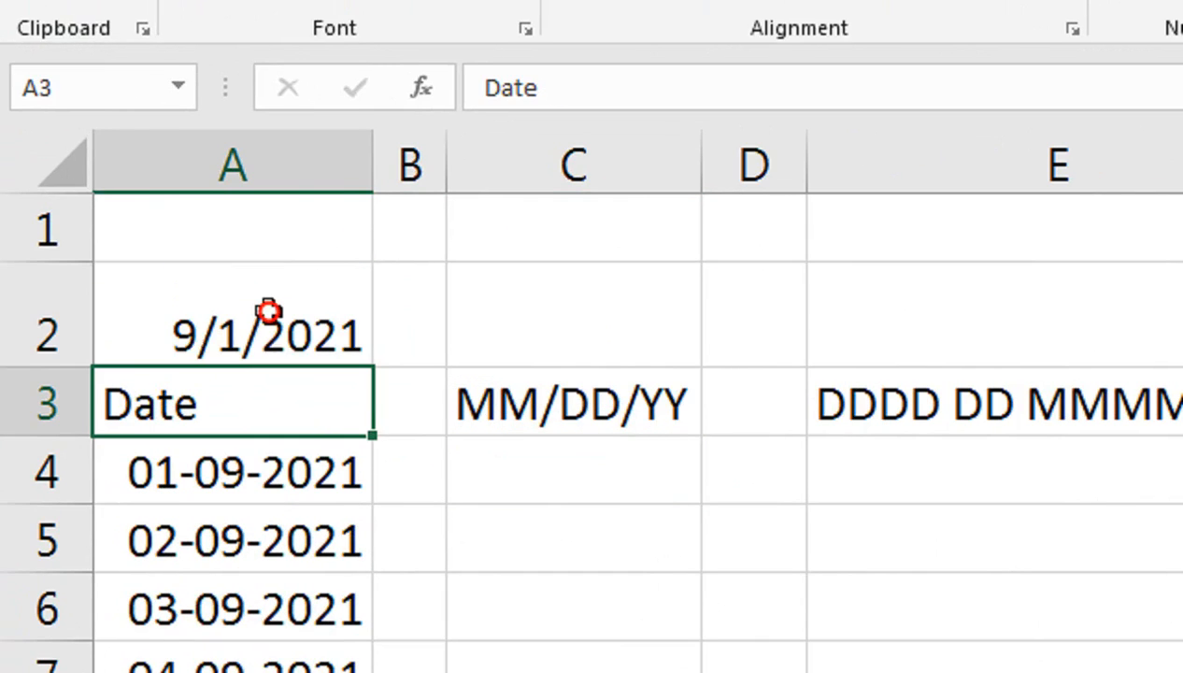
pyautogui.click(268, 311)
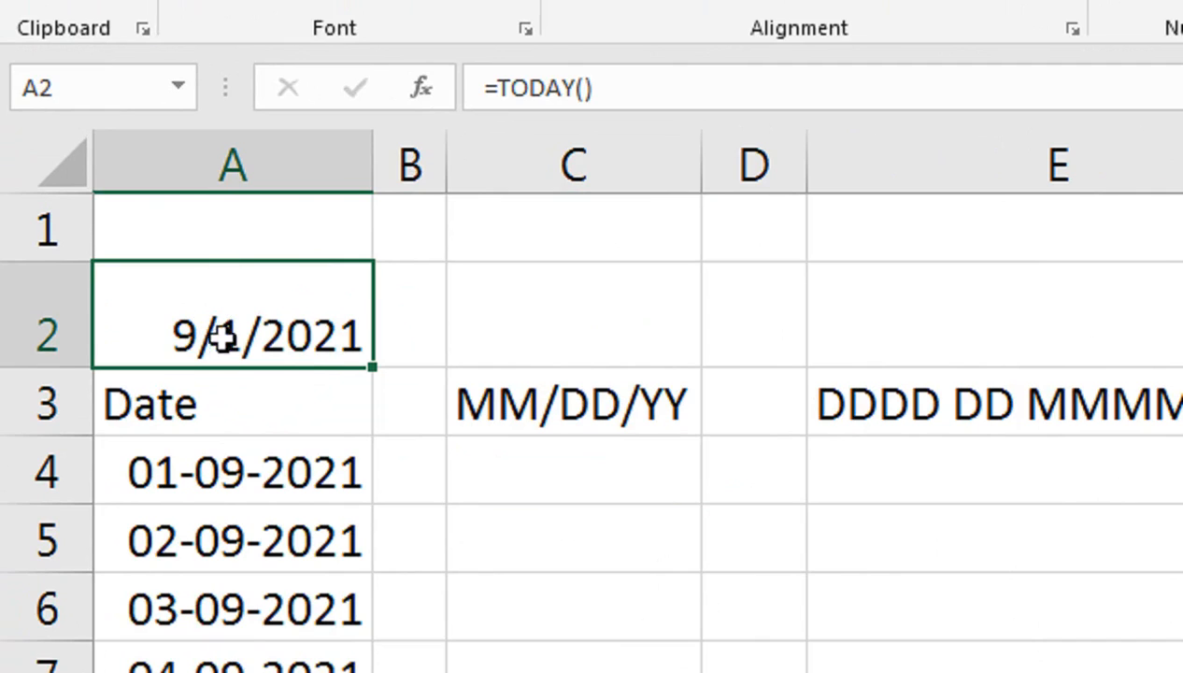
pyautogui.press('Delete')
# Enter 24-1-21 in day-month-year order in cell D5
pyautogui.click(262, 461)
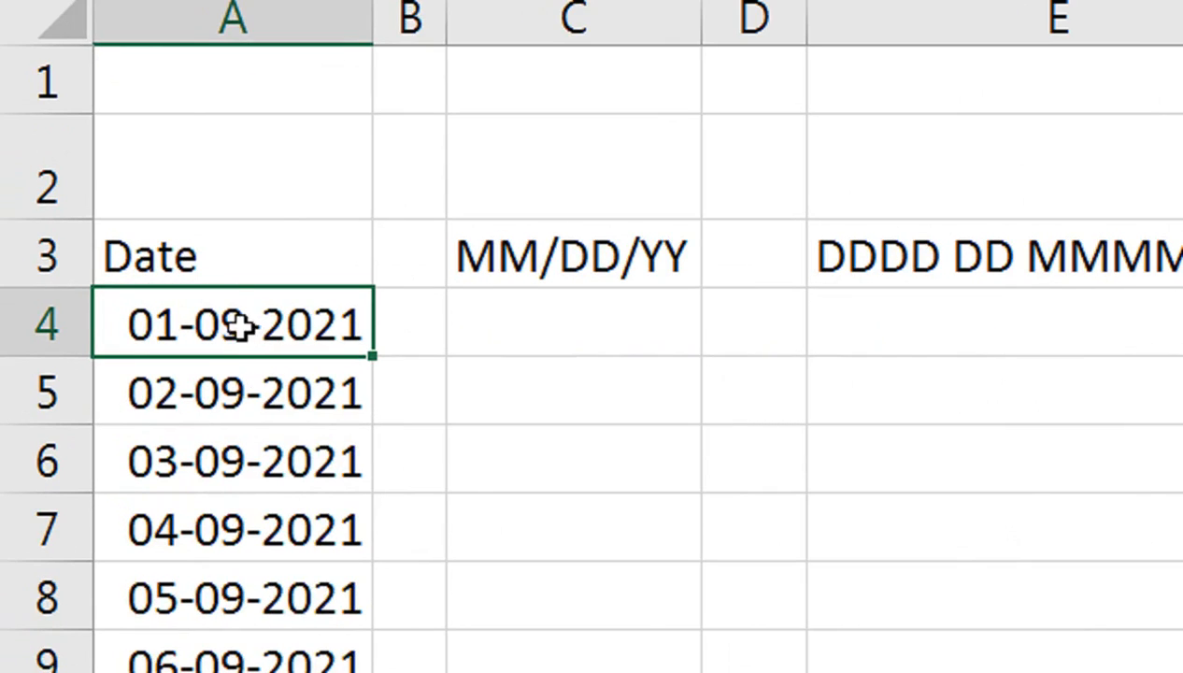
pyautogui.click(589, 330)
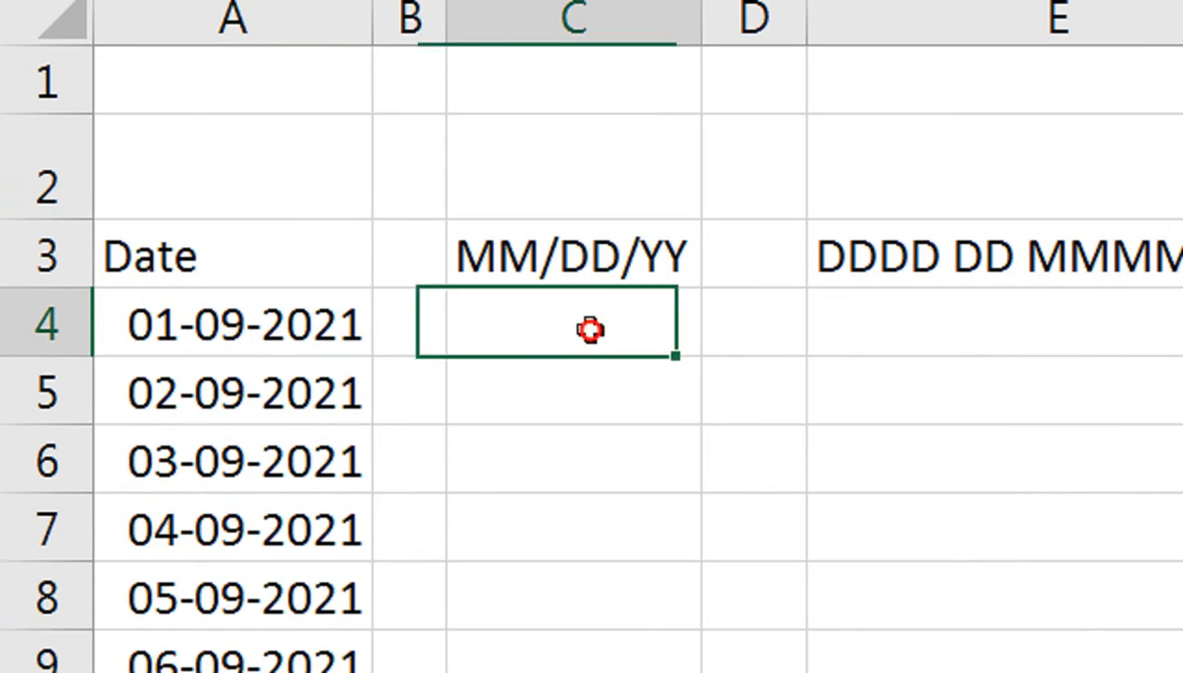
pyautogui.click(752, 388)
pyautogui.write('1-')
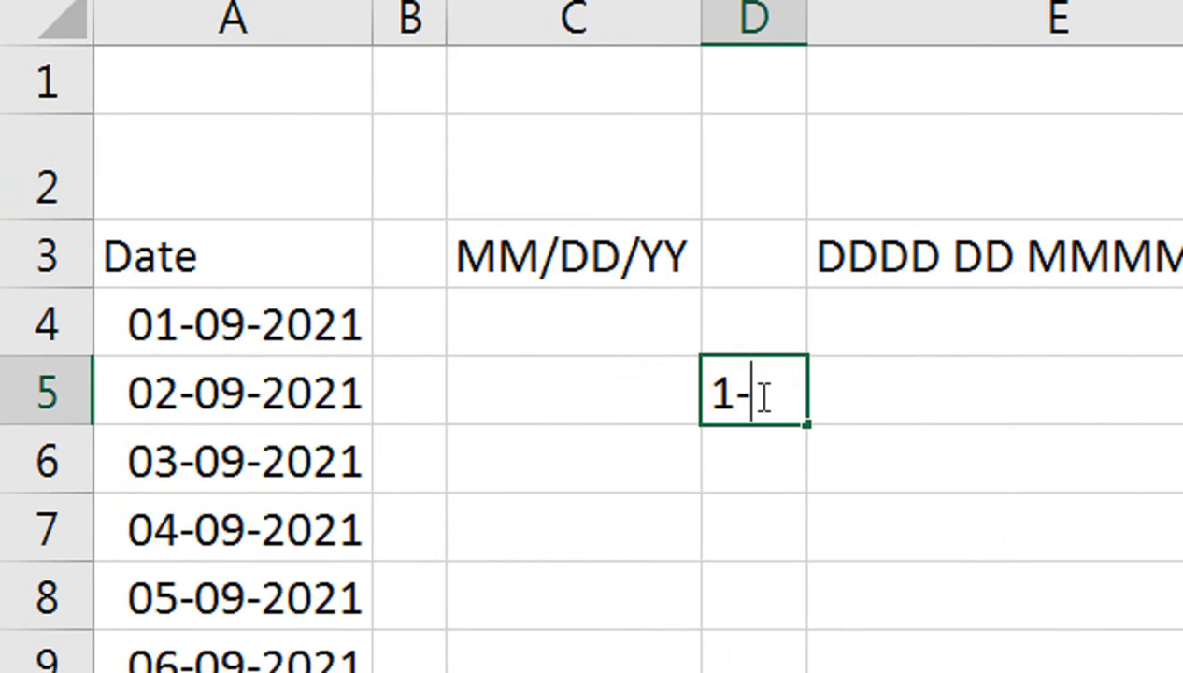
pyautogui.press('BackSpace')
pyautogui.press('BackSpace')
pyautogui.write('24-')
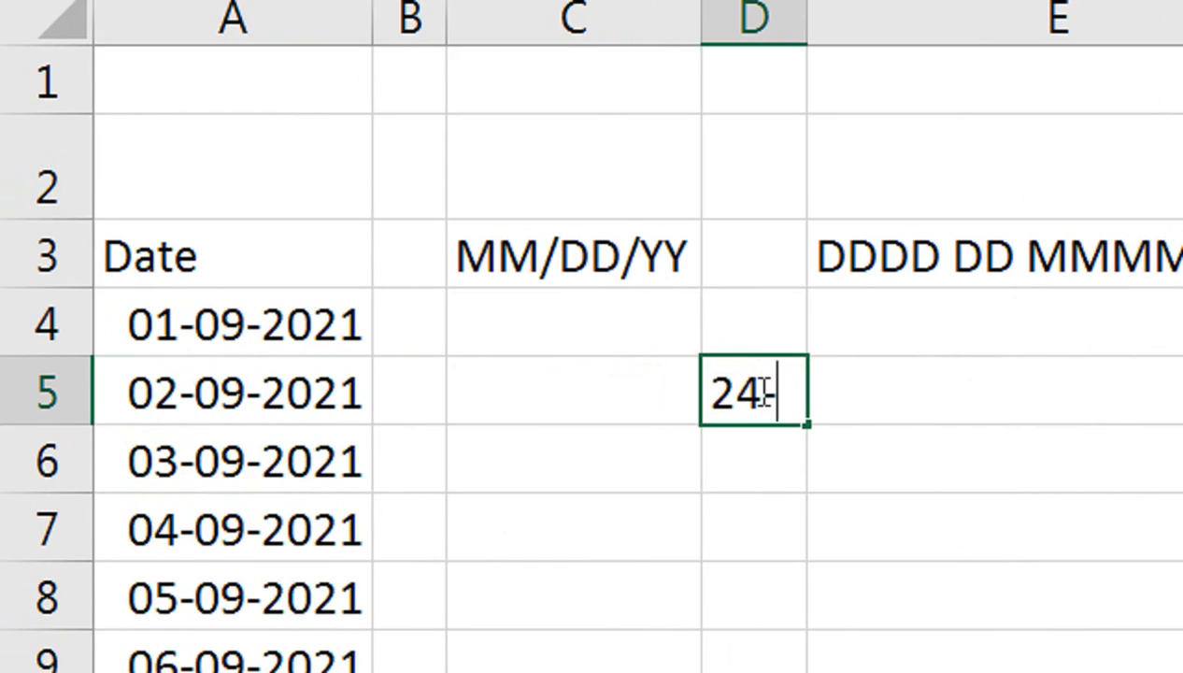
pyautogui.write('1-')
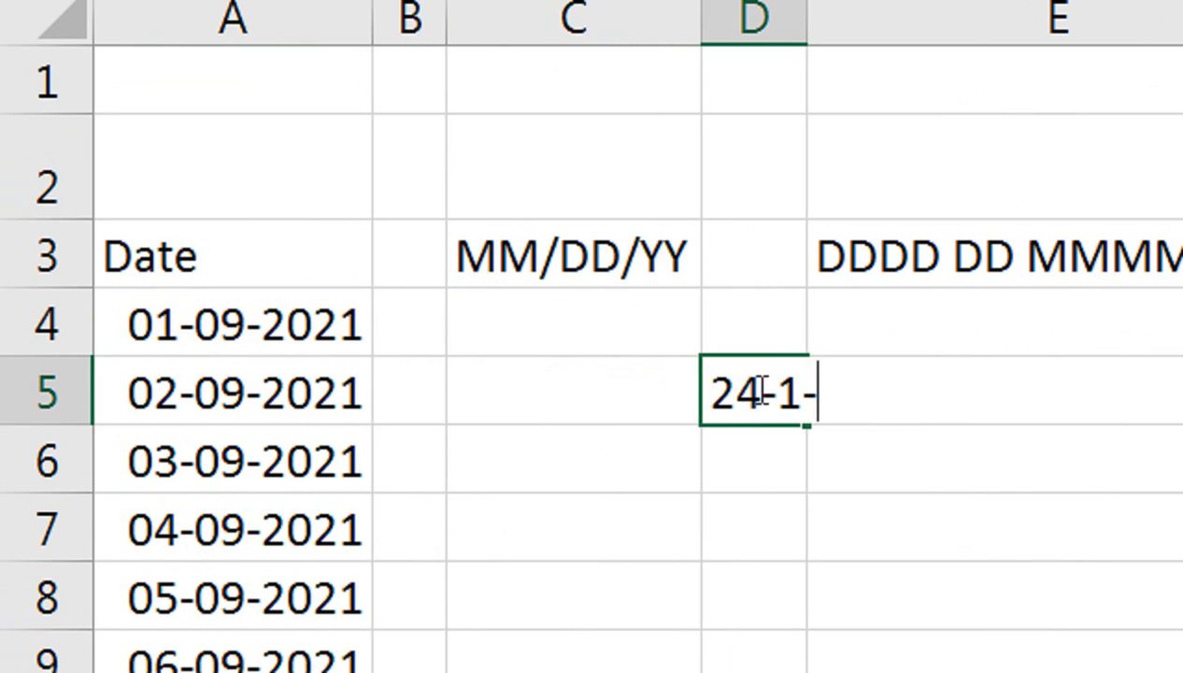
pyautogui.write('21')
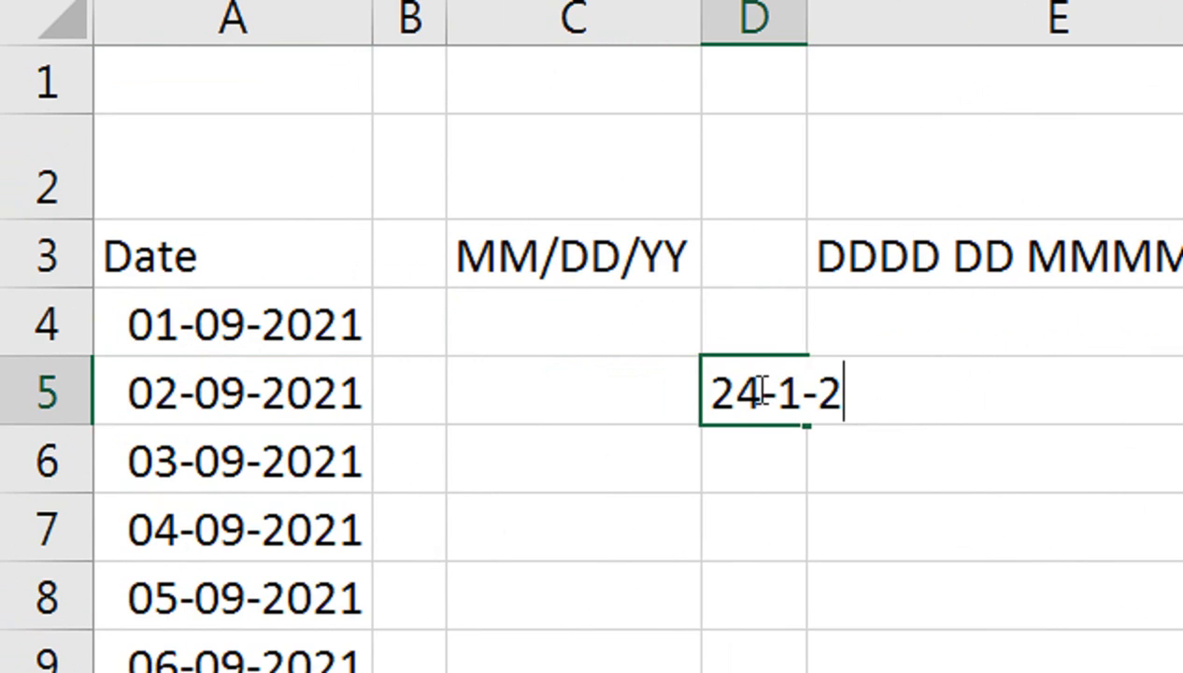
pyautogui.press('Return')
# Widen column D to fit its entry and fill D5 down to D7
pyautogui.click(757, 392)
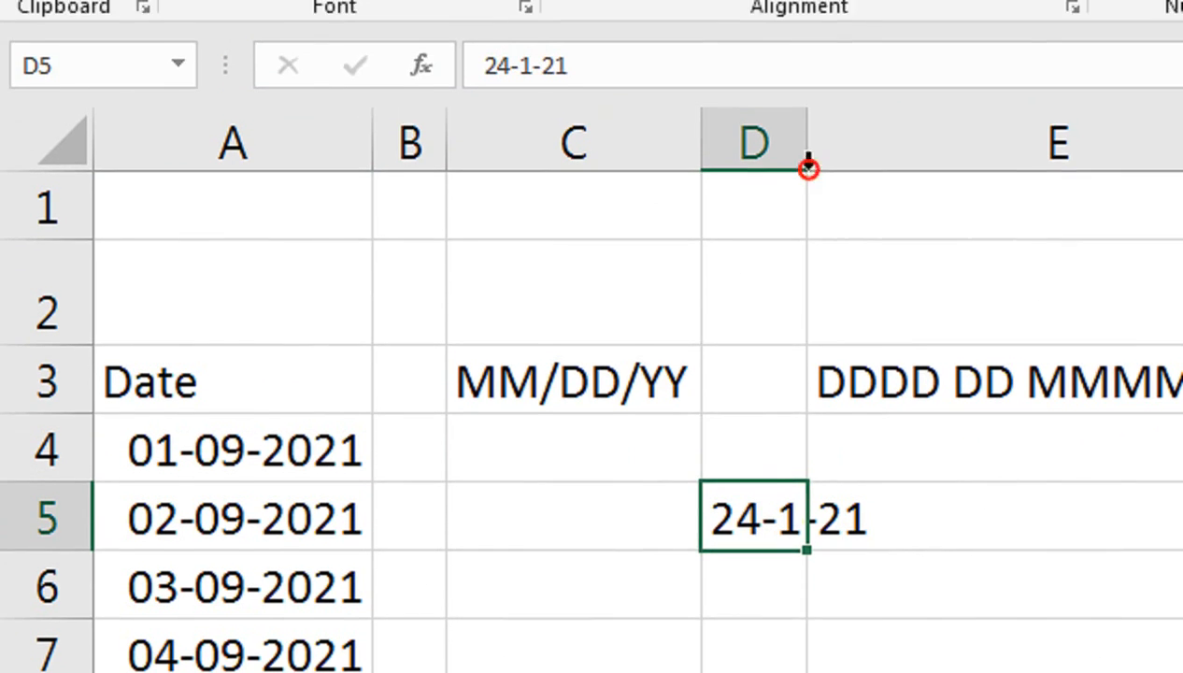
pyautogui.doubleClick(807, 38)
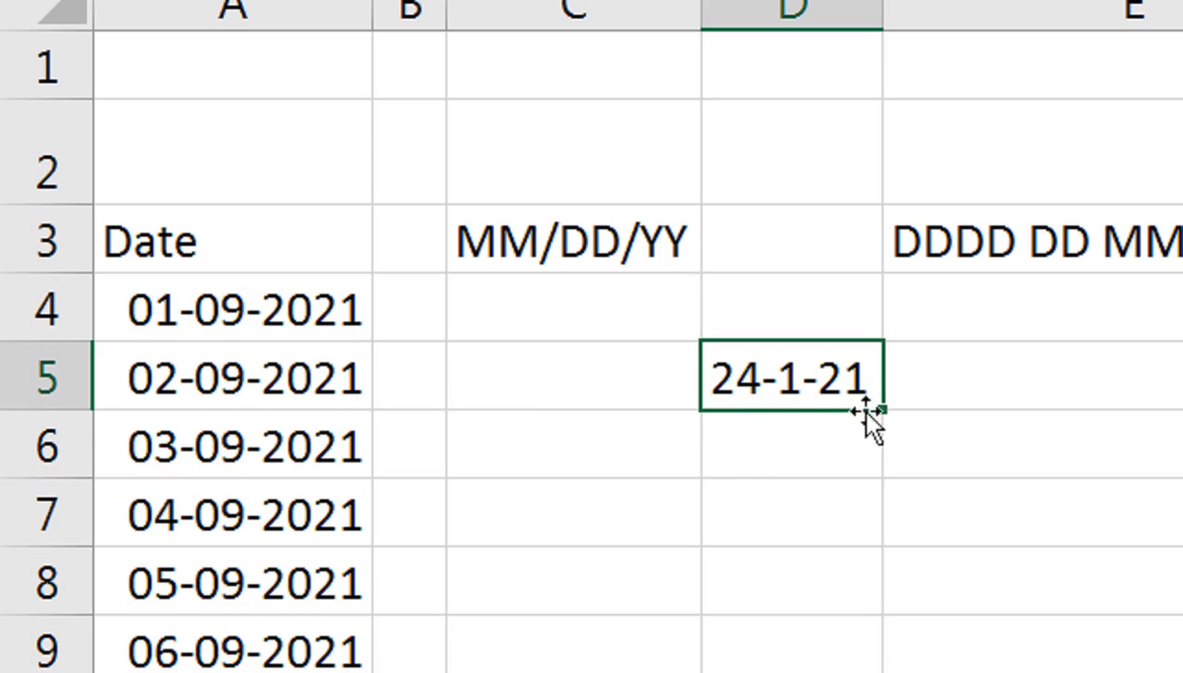
pyautogui.moveTo(883, 409); pyautogui.dragTo(882, 569)
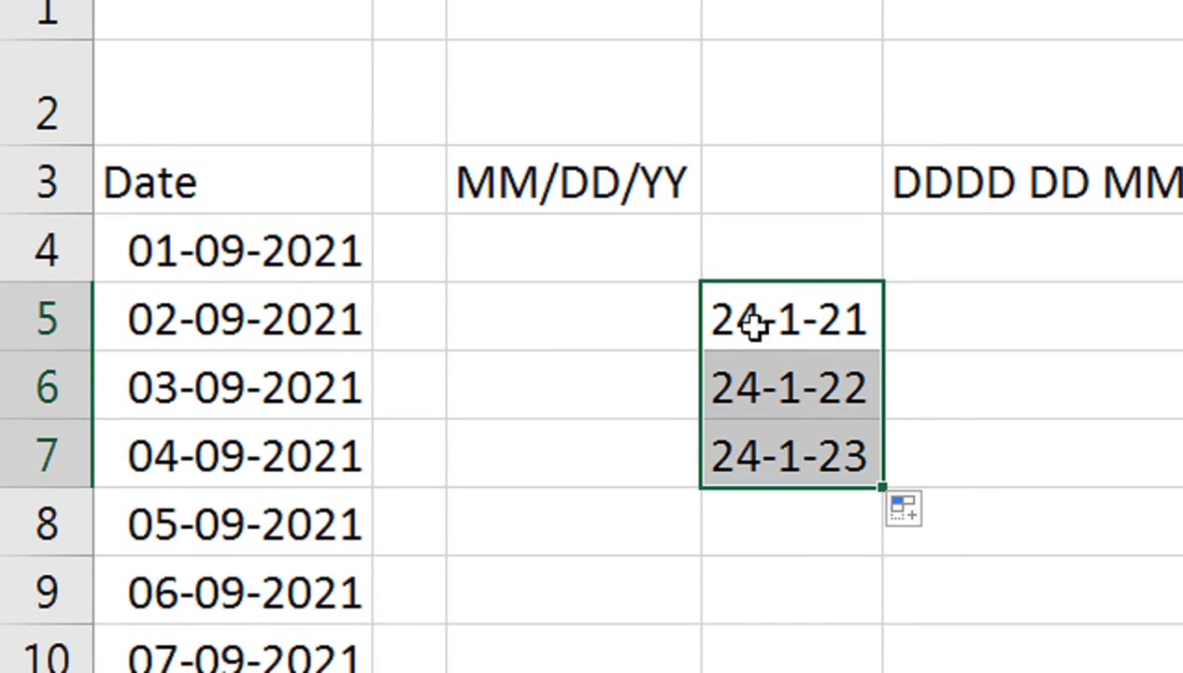
# Test filling a1 from cell E5 down to E7 and clear the test entries
pyautogui.click(977, 342)
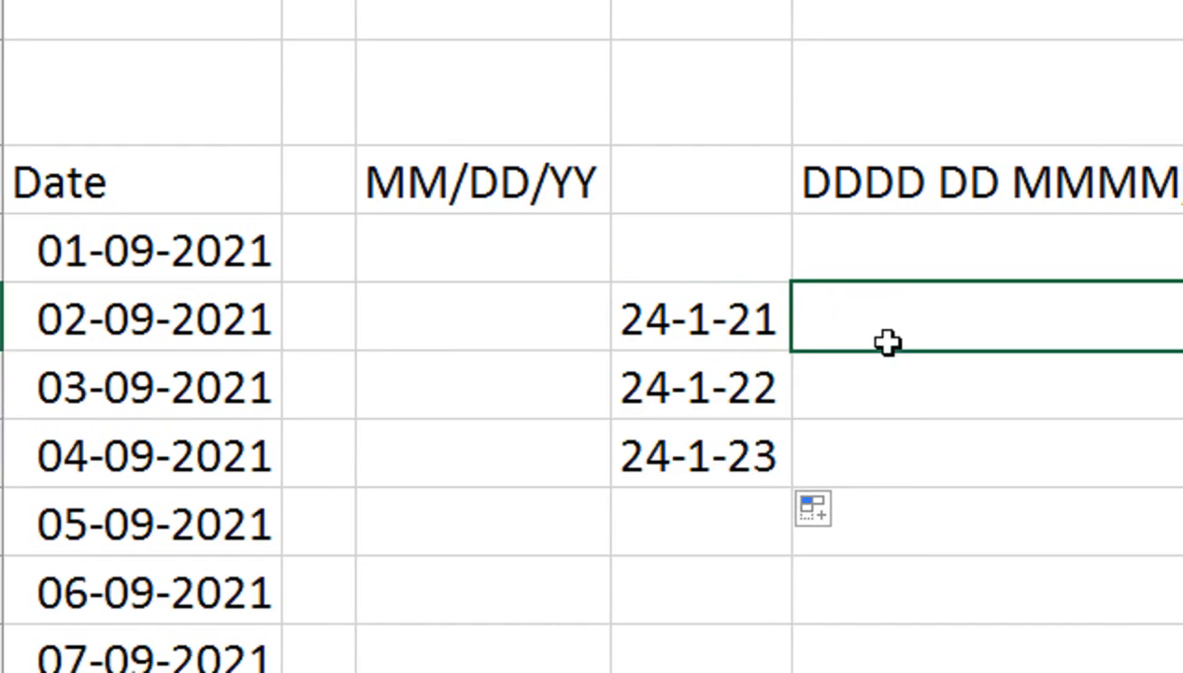
pyautogui.write('a1')
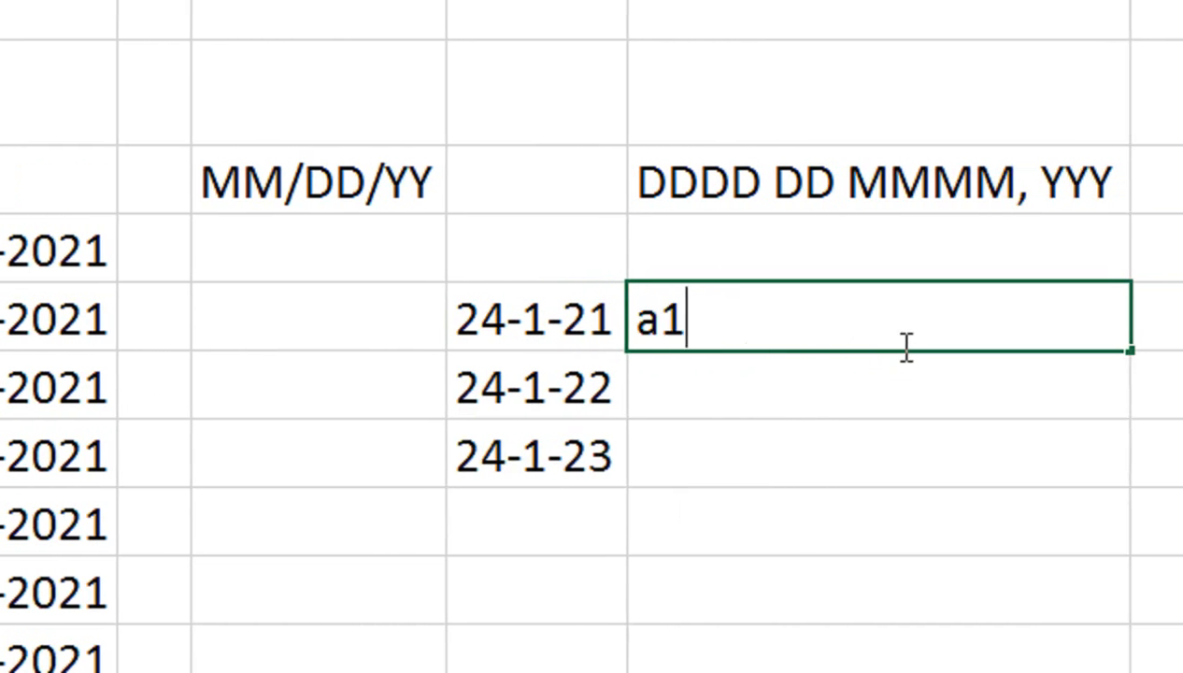
pyautogui.hotkey('ctrl', 'Return')
pyautogui.moveTo(921, 351); pyautogui.dragTo(859, 475)
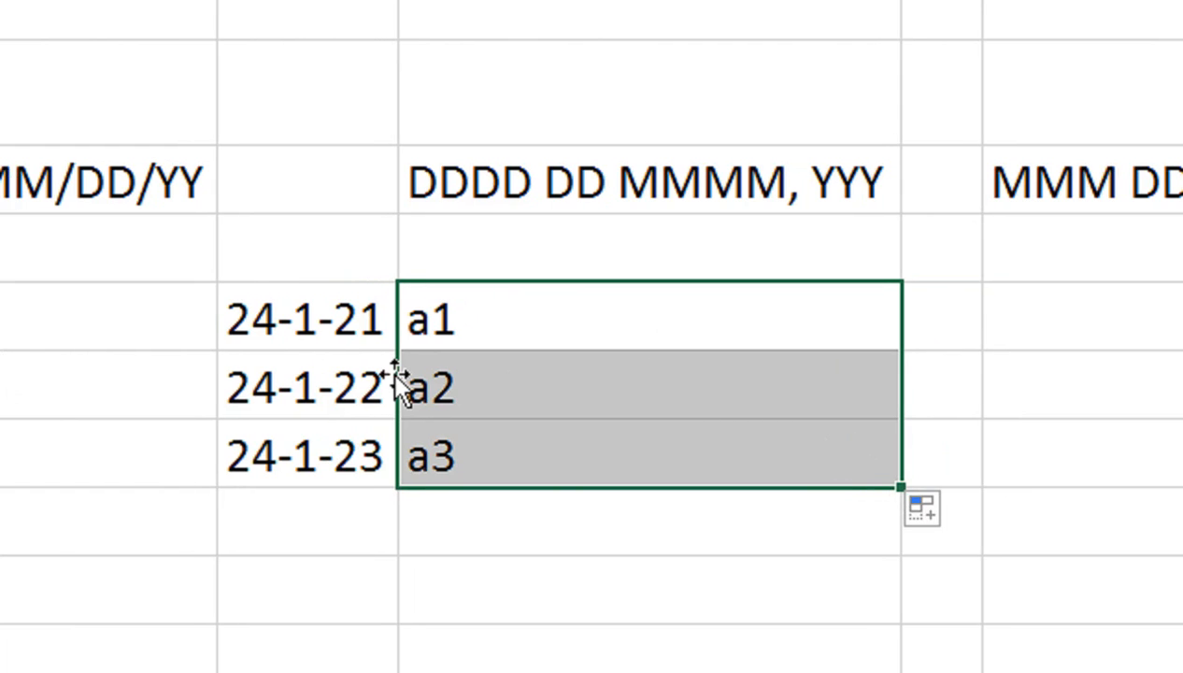
pyautogui.press('Delete')
# Check the number format of the D5 entry and compare it with an empty cell
pyautogui.click(322, 323)
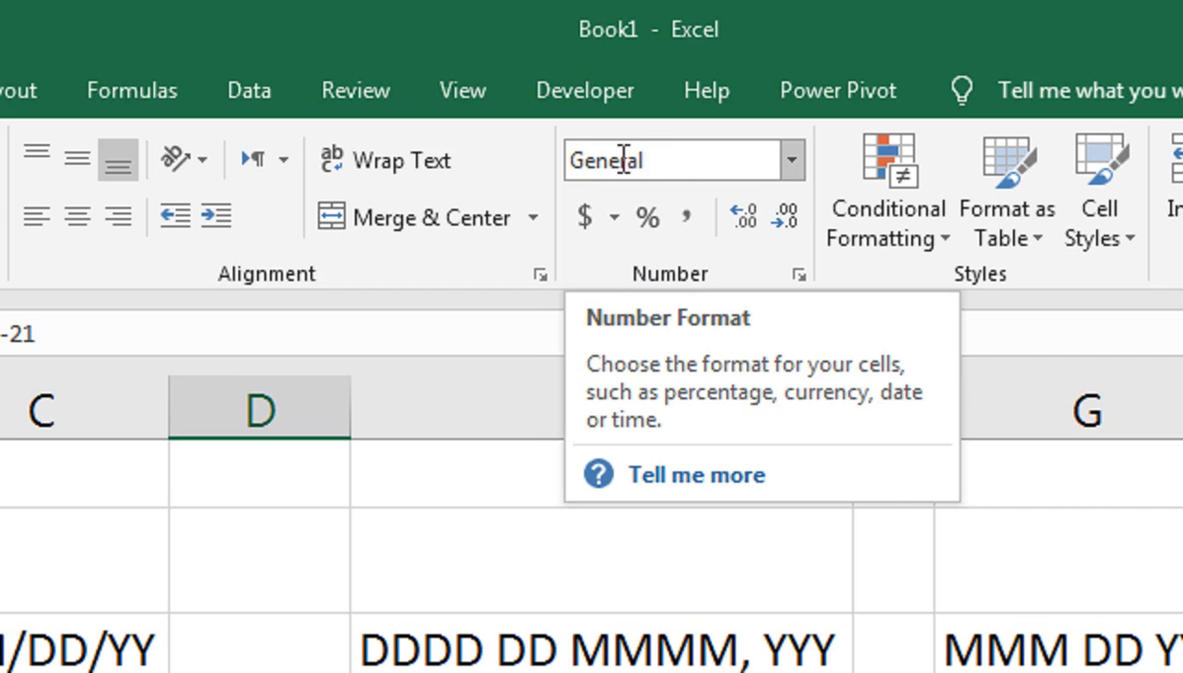
pyautogui.click(475, 480)
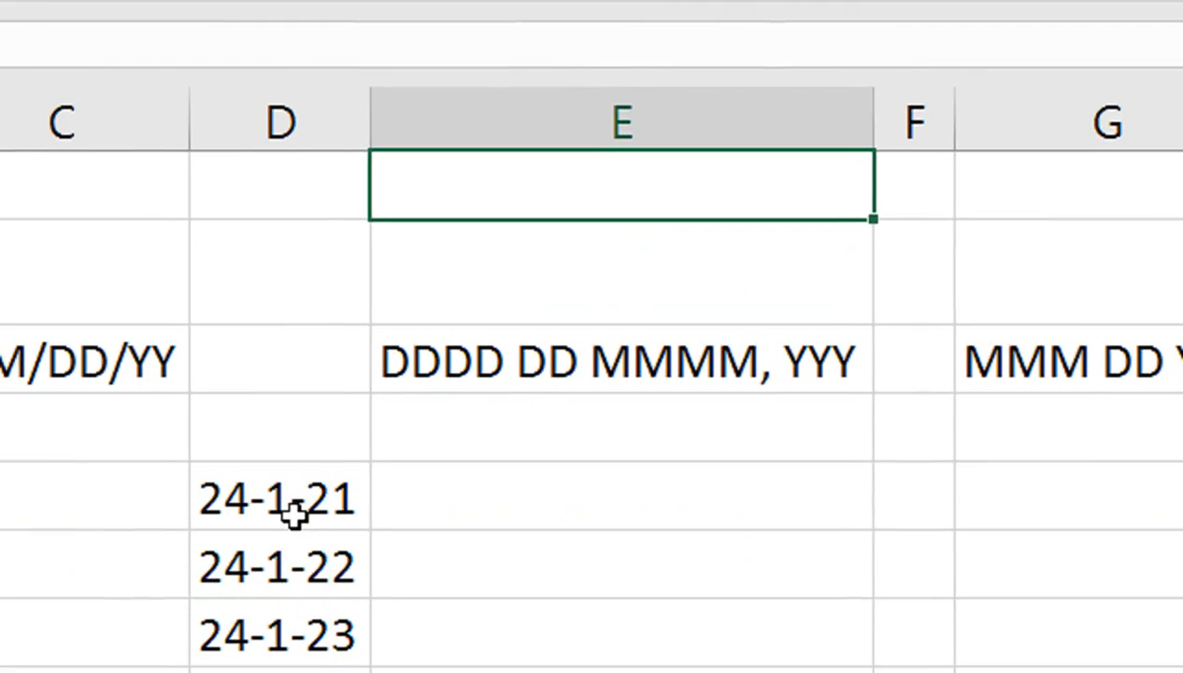
pyautogui.click(291, 509)
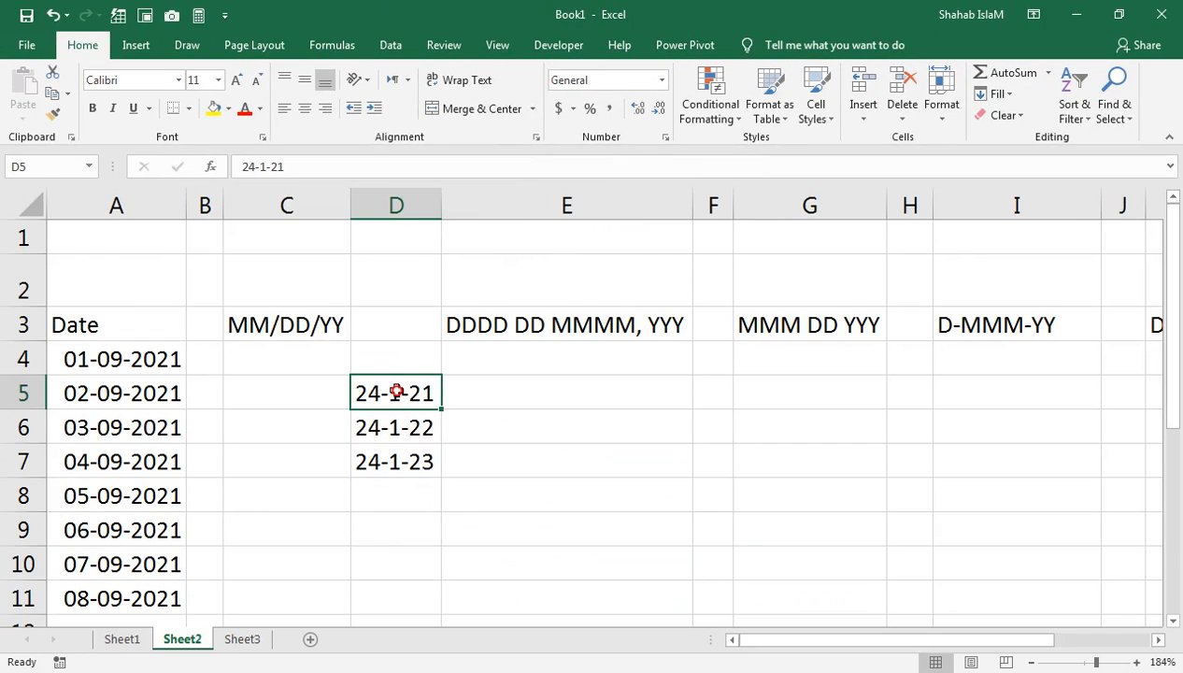
# Clear the entries in D5:D7 and check the number format of the date in A4
pyautogui.moveTo(394, 391); pyautogui.dragTo(406, 478)
pyautogui.press('Delete')
pyautogui.click(138, 364)
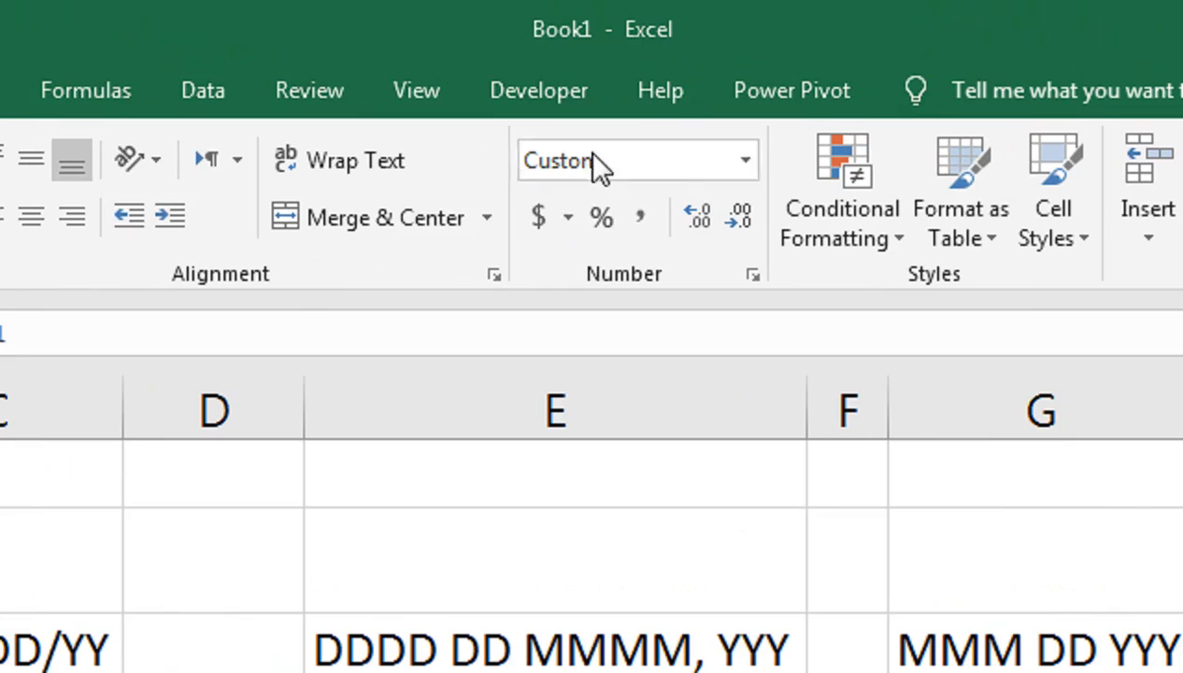
# Enter =TODAY() in cell E1 and check the number format of the cell
pyautogui.click(557, 226)
pyautogui.doubleClick(538, 454)
pyautogui.write('=toda')
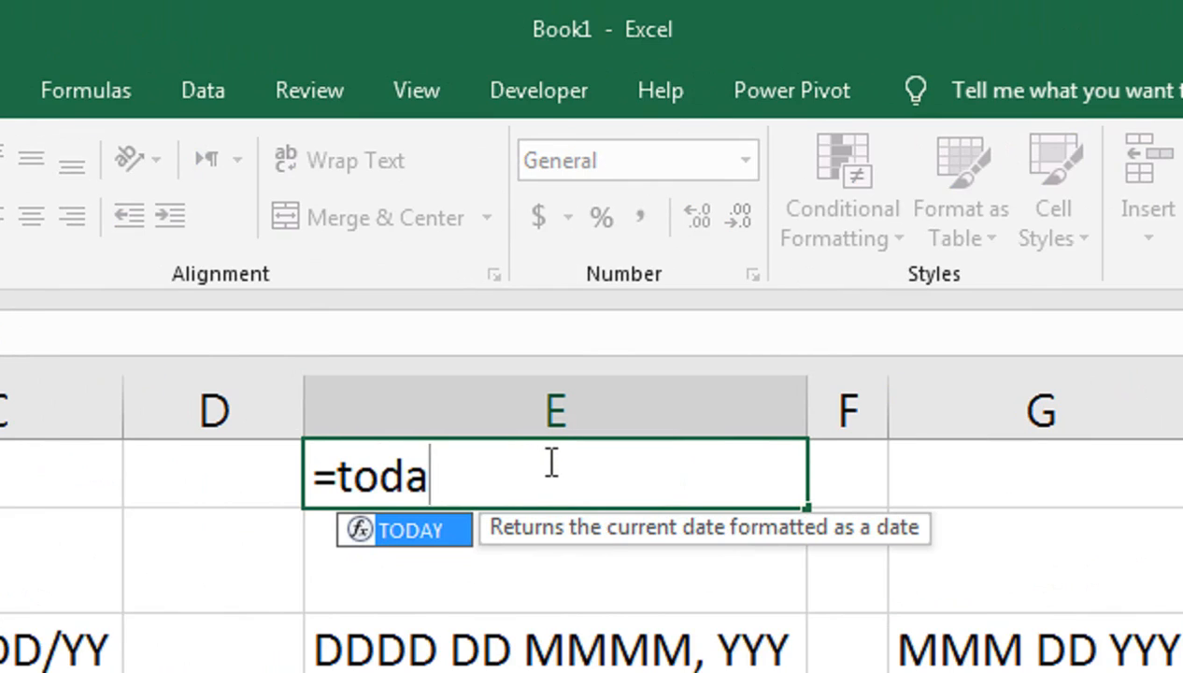
pyautogui.write('y()')
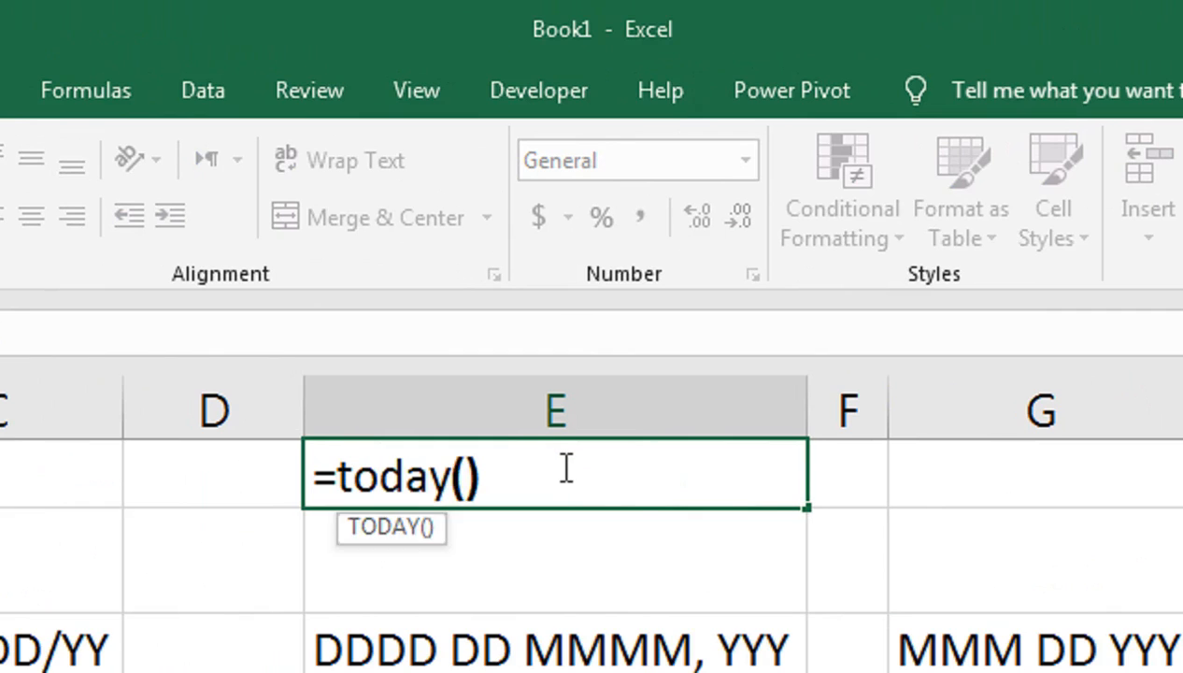
pyautogui.press('Return')
pyautogui.click(563, 467)
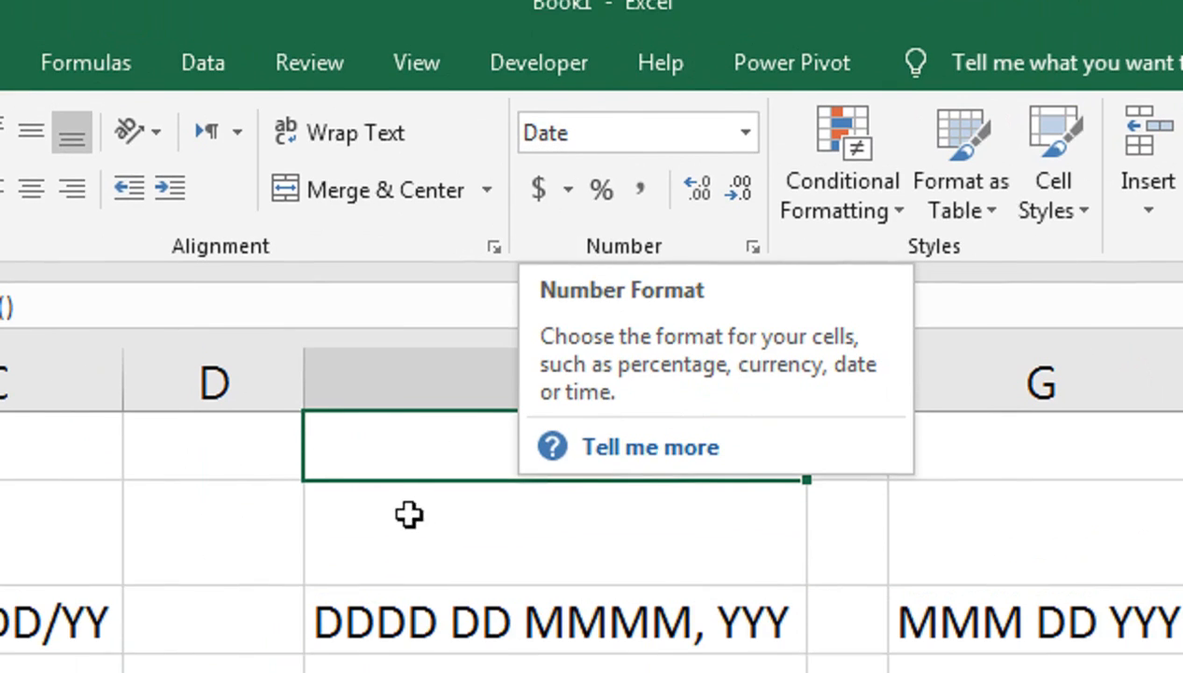
# Add 10 days to the date in E1 by entering =E1+10 in cell E2
pyautogui.click(484, 574)
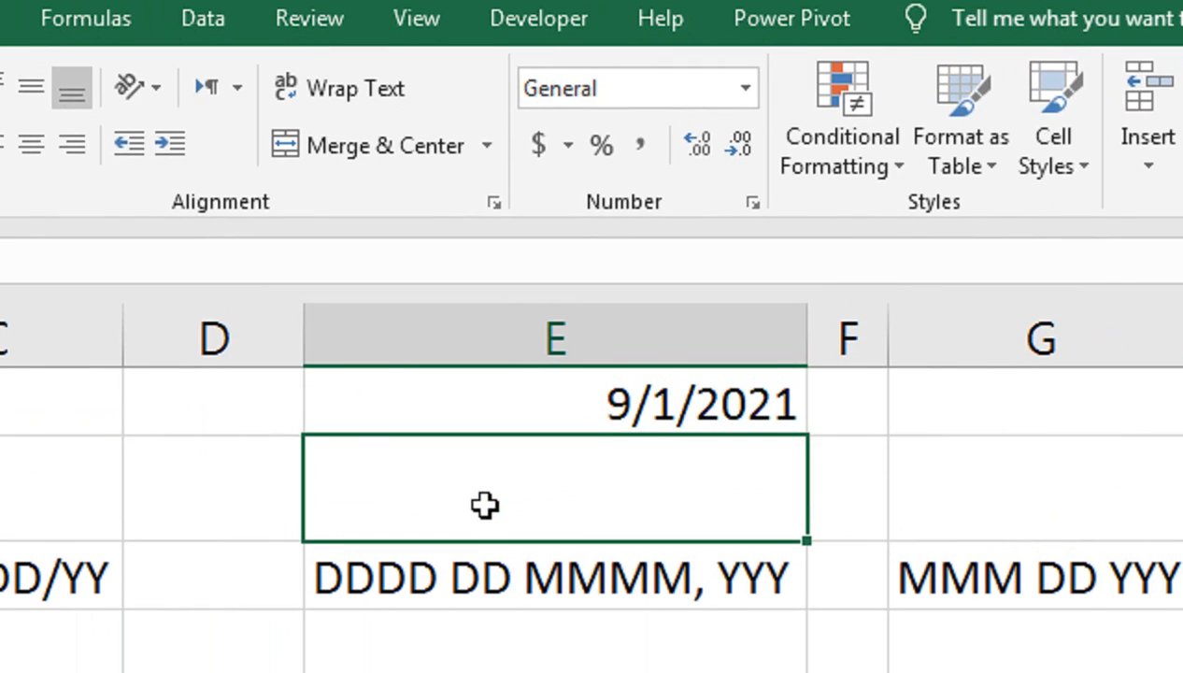
pyautogui.write('=')
pyautogui.click(601, 391)
pyautogui.write('+10')
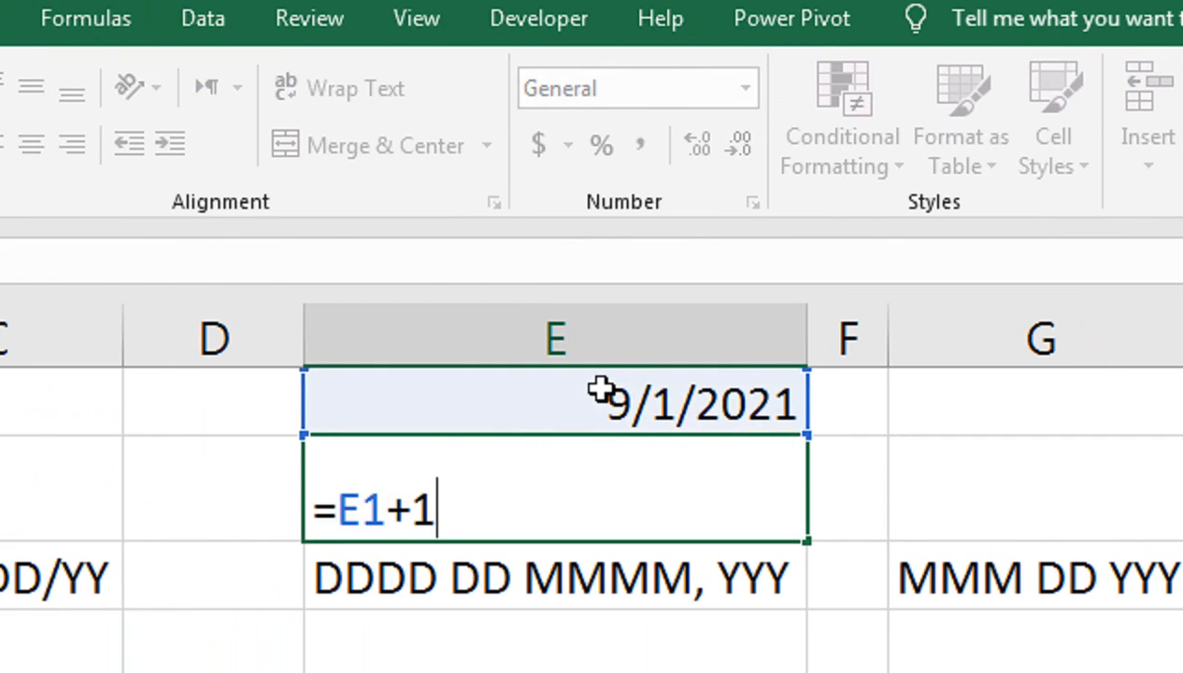
pyautogui.press('Return')
pyautogui.click(707, 487)
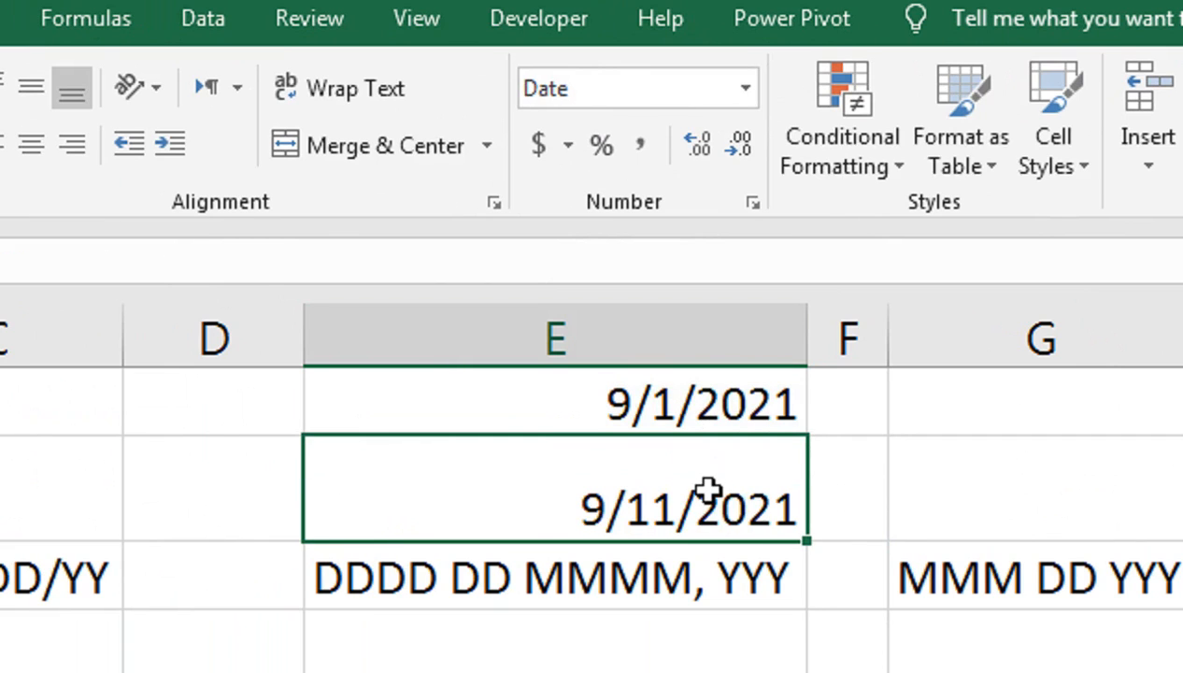
# Clear the two test formulas in E2 and E1
pyautogui.press('Delete')
pyautogui.click(679, 406)
pyautogui.press('Delete')
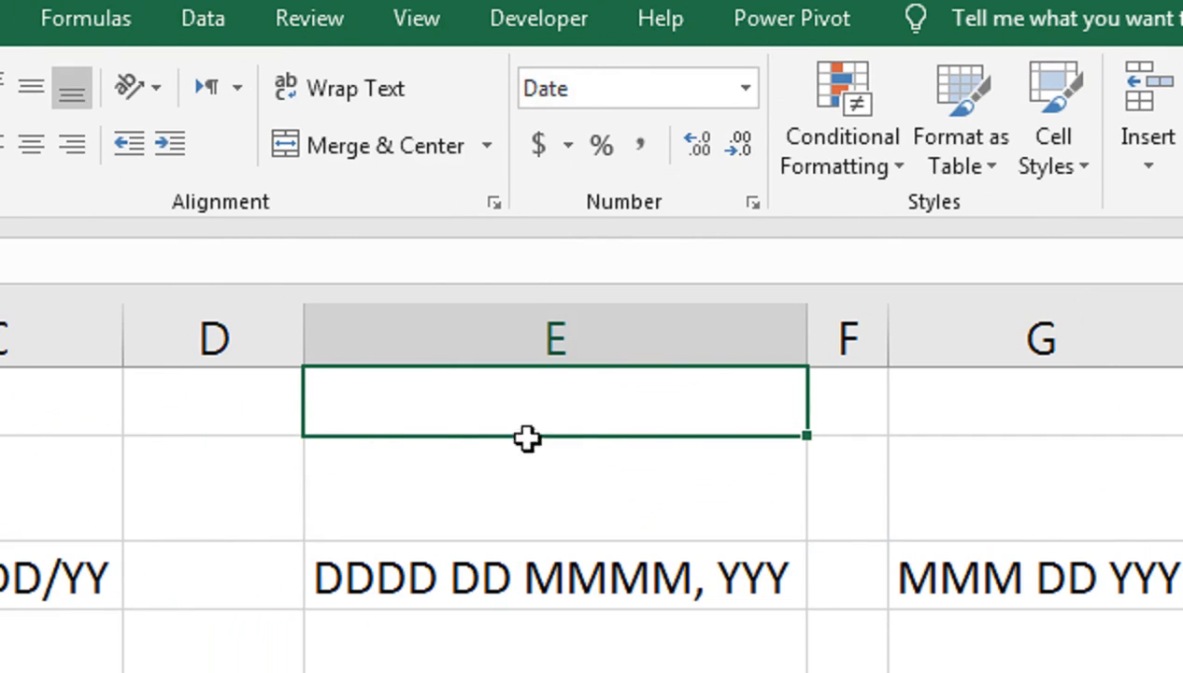
# Undo the recent edits back to the point before D5:D7 was cleared, and select D5
pyautogui.hotkey('ctrl', 'z')
pyautogui.hotkey('ctrl', 'z')
pyautogui.hotkey('ctrl', 'z')
pyautogui.hotkey('ctrl', 'z')
pyautogui.hotkey('ctrl', 'z')
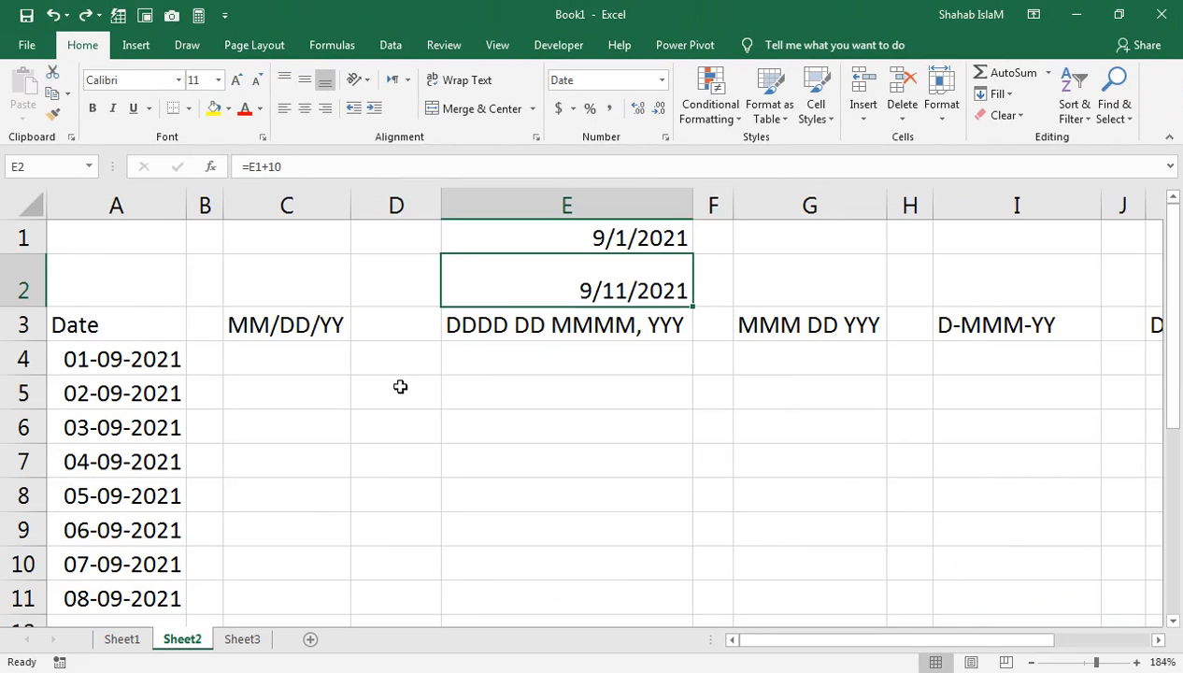
pyautogui.click(374, 399)
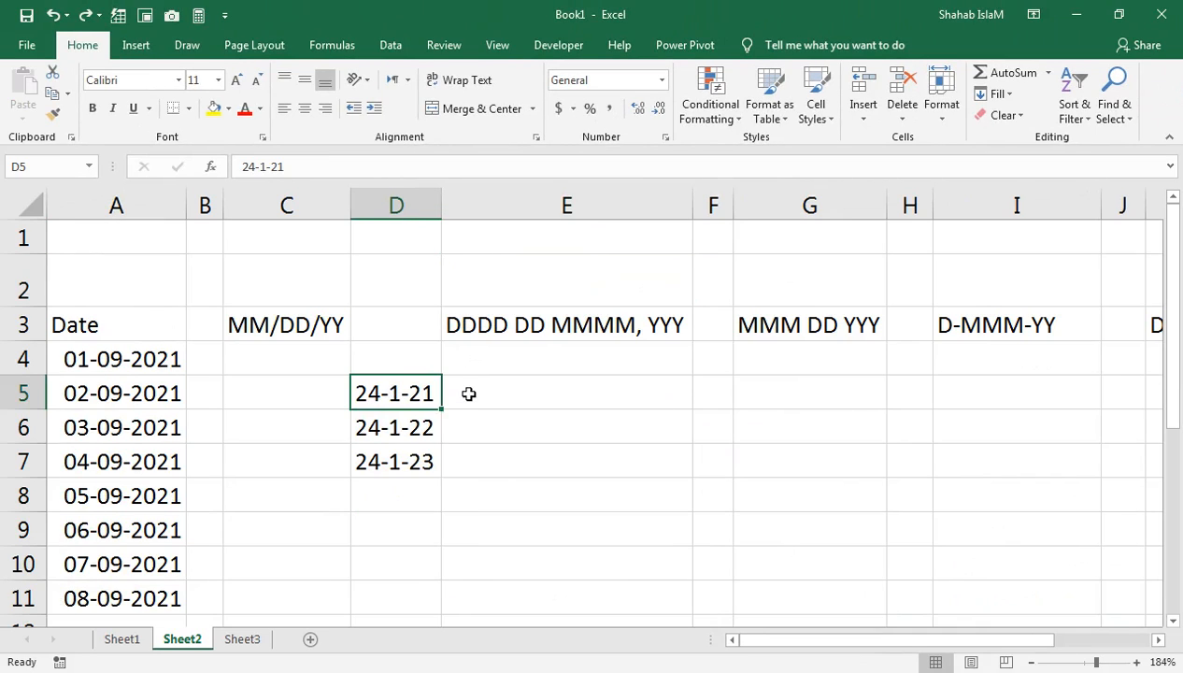
# Try adding 10 days to the D5 entry with the formula =D5+10 in cell E5
pyautogui.click(467, 393)
pyautogui.write('=D5+10')
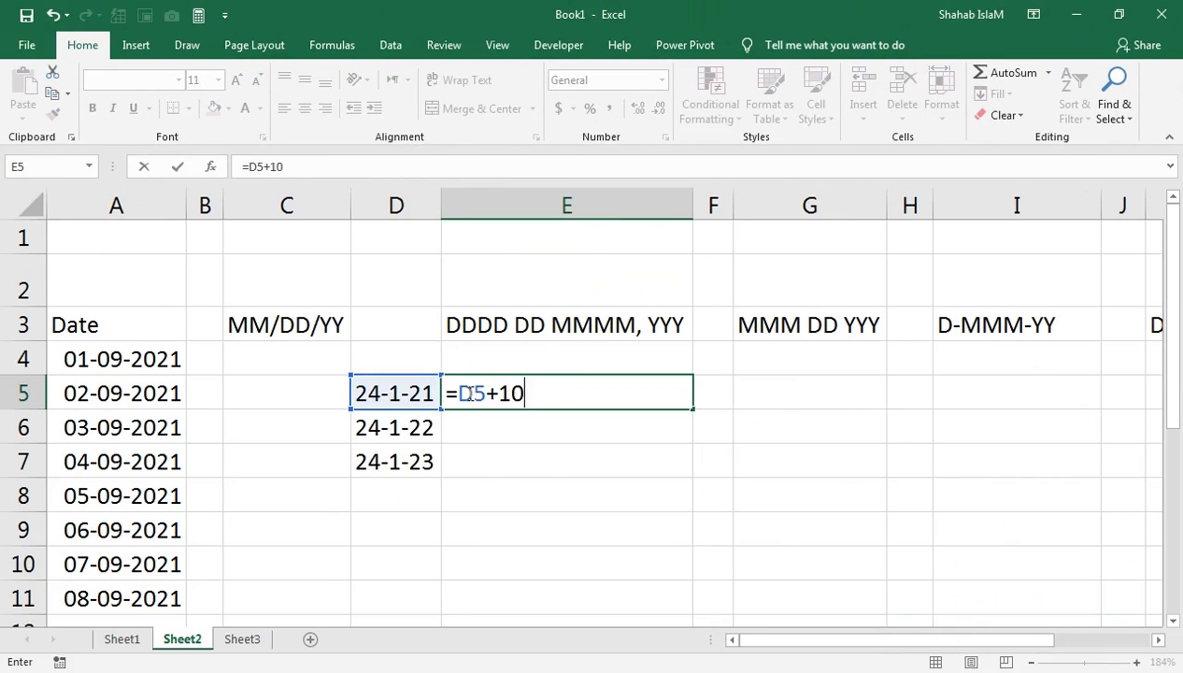
pyautogui.press('Return')
pyautogui.click(467, 392)
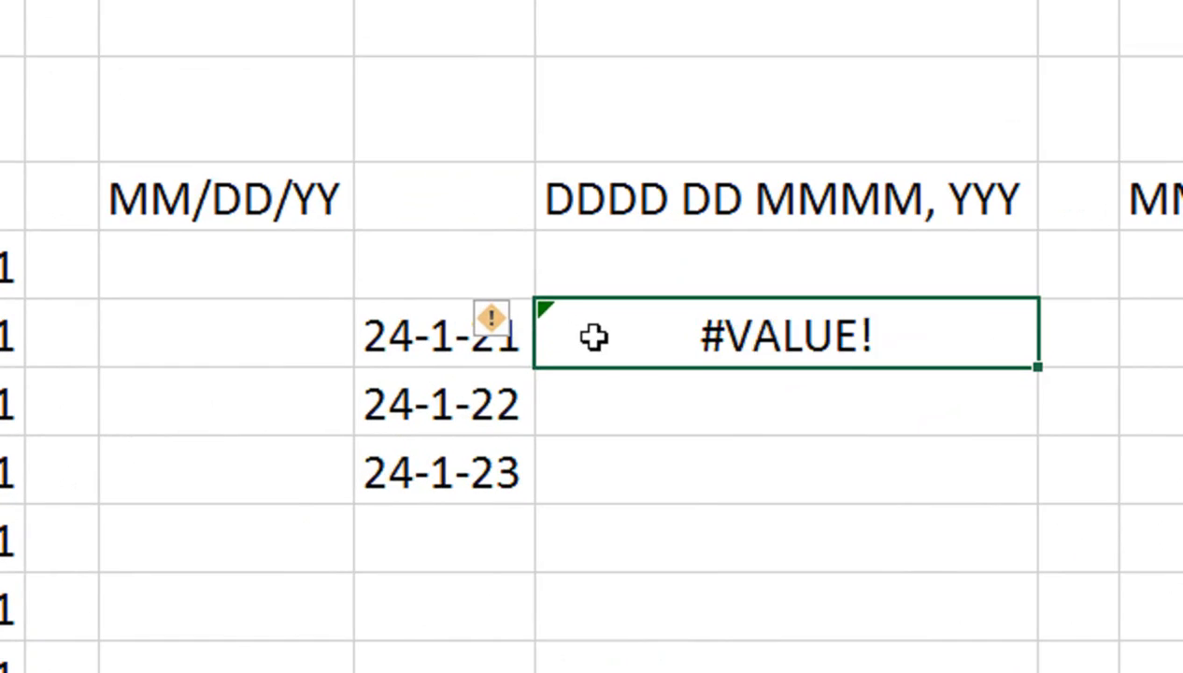
# Clear the test formula in E5 and the test entries in D5:D7
pyautogui.press('Delete')
pyautogui.press('Left')
pyautogui.hotkey('shift', 'Down')
pyautogui.hotkey('shift', 'Down')
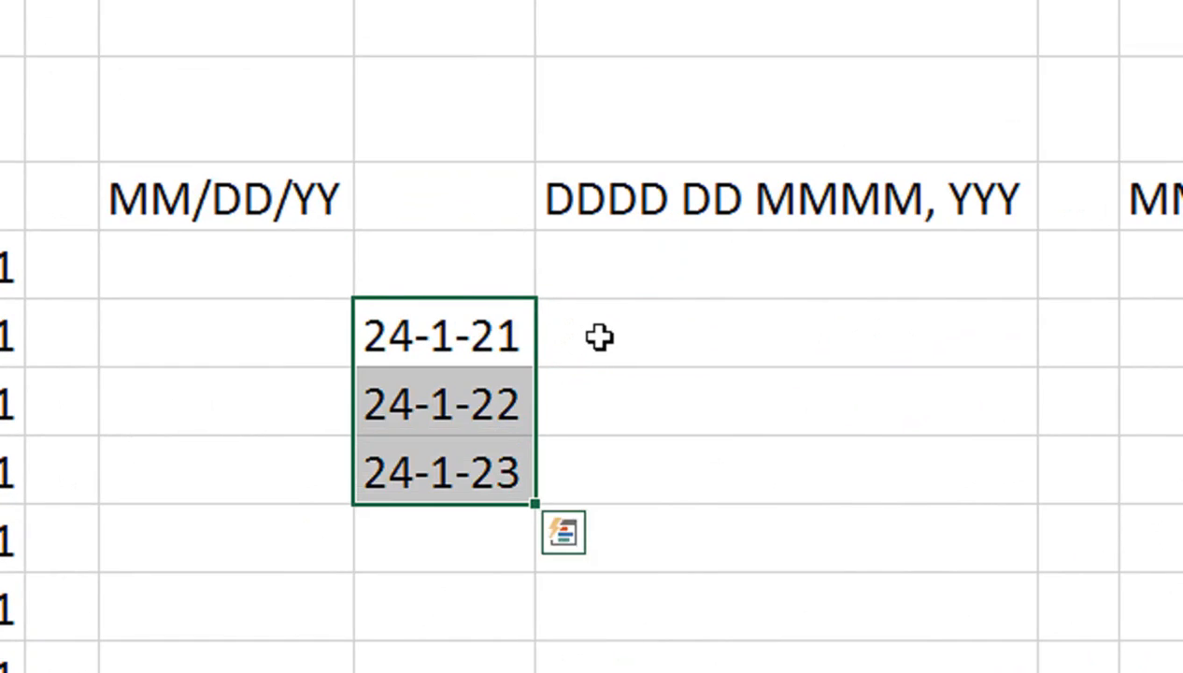
pyautogui.press('Delete')
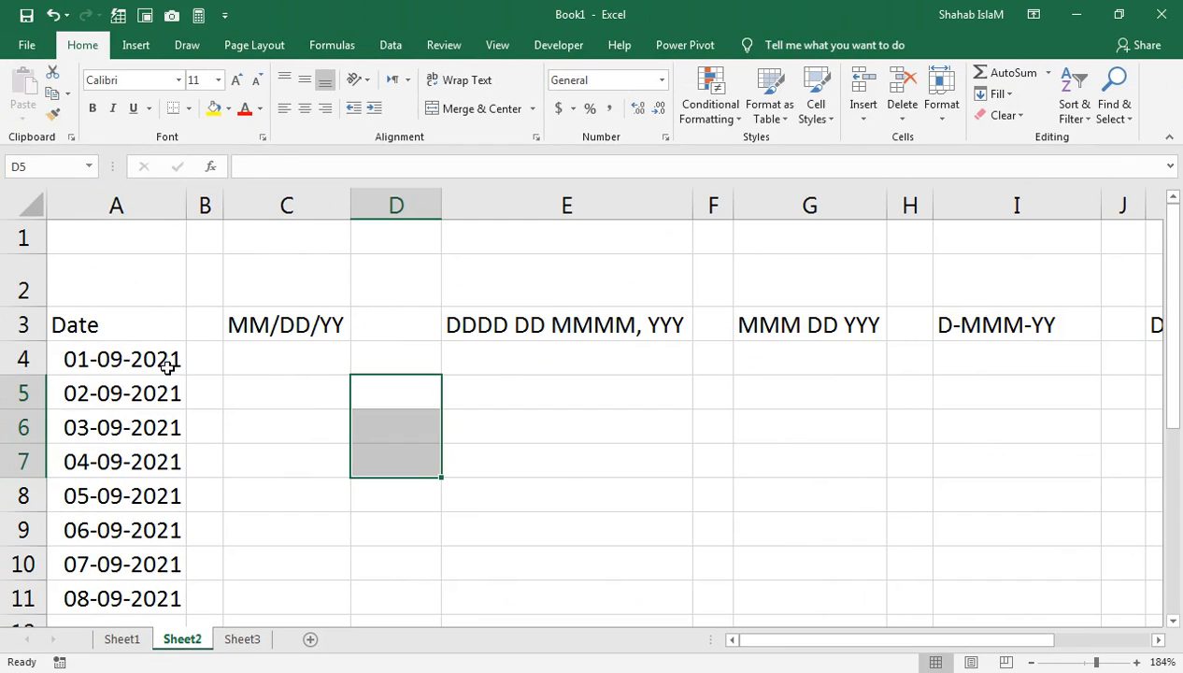
pyautogui.click(152, 361)
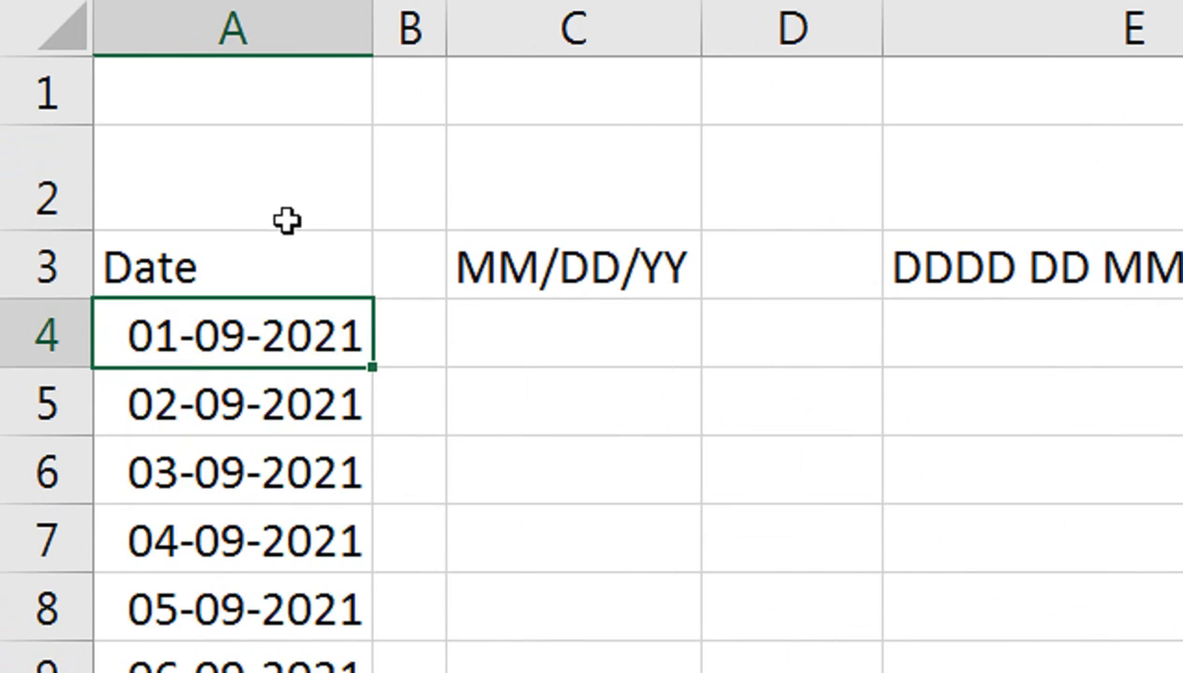
pyautogui.click(306, 182)
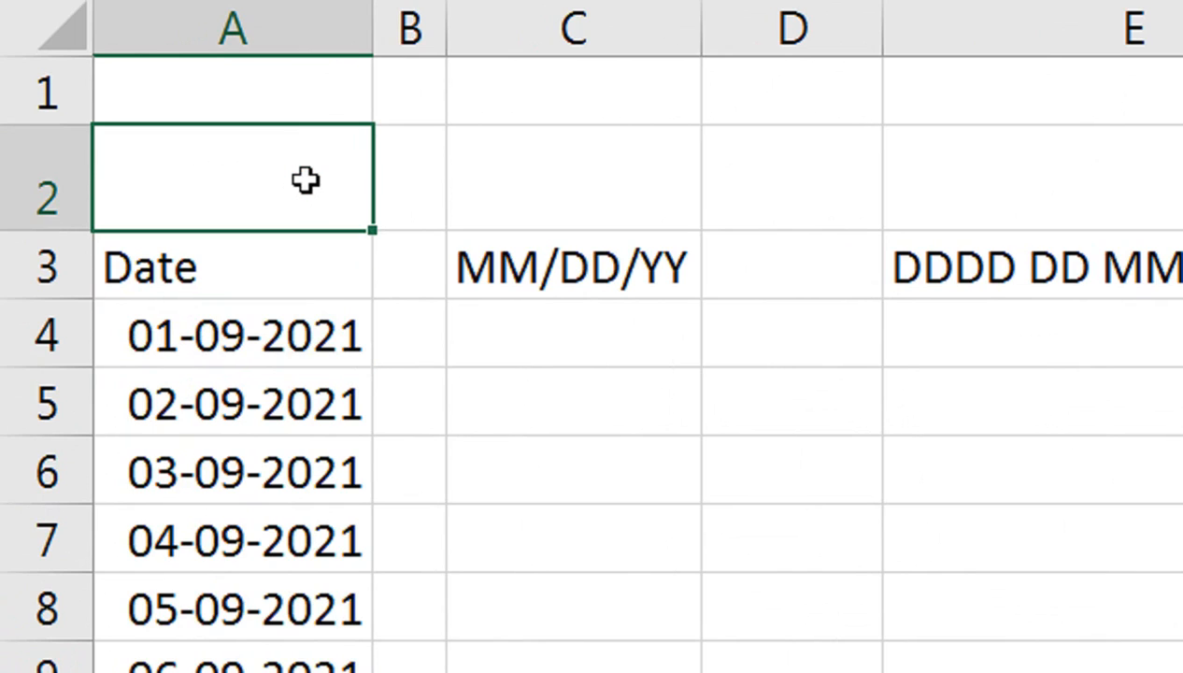
pyautogui.click(495, 176)
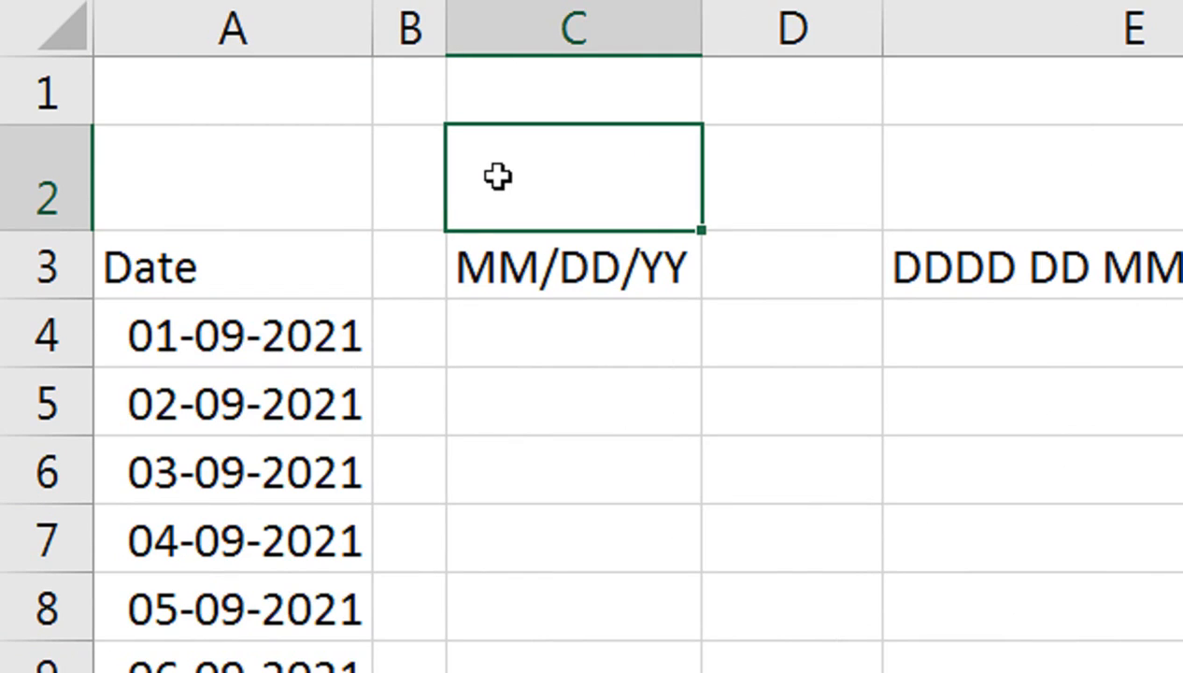
# Enter the date 09/24/2021 in cell C2
pyautogui.write('09')
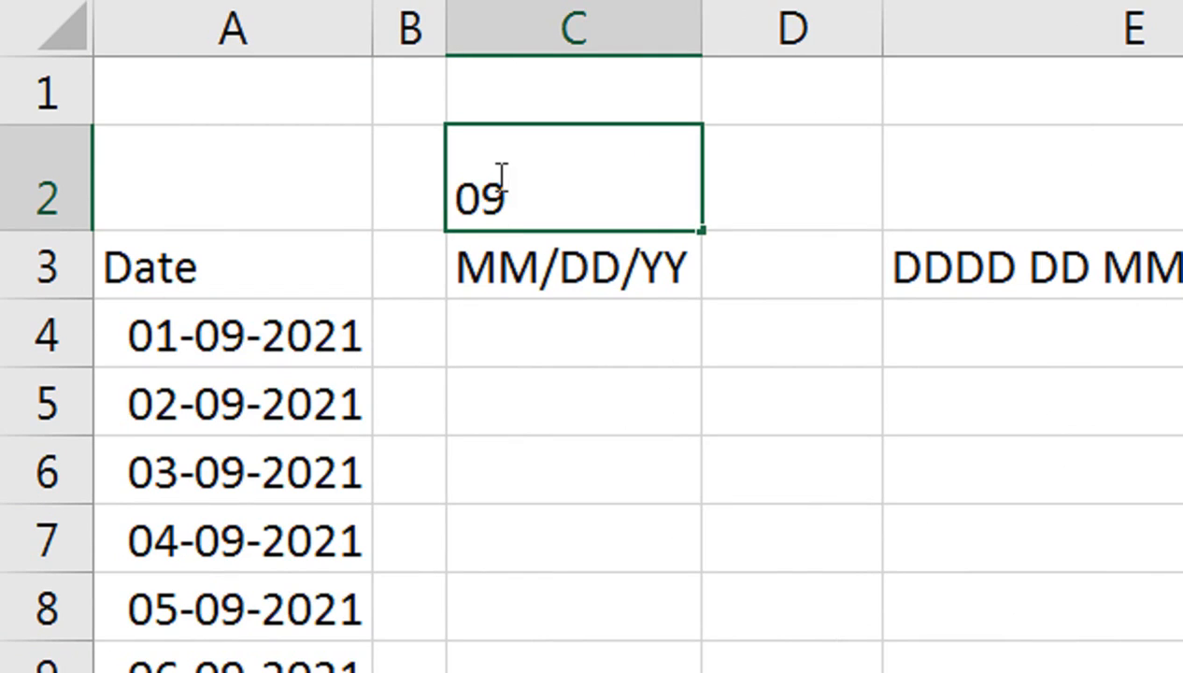
pyautogui.write('/24/021')
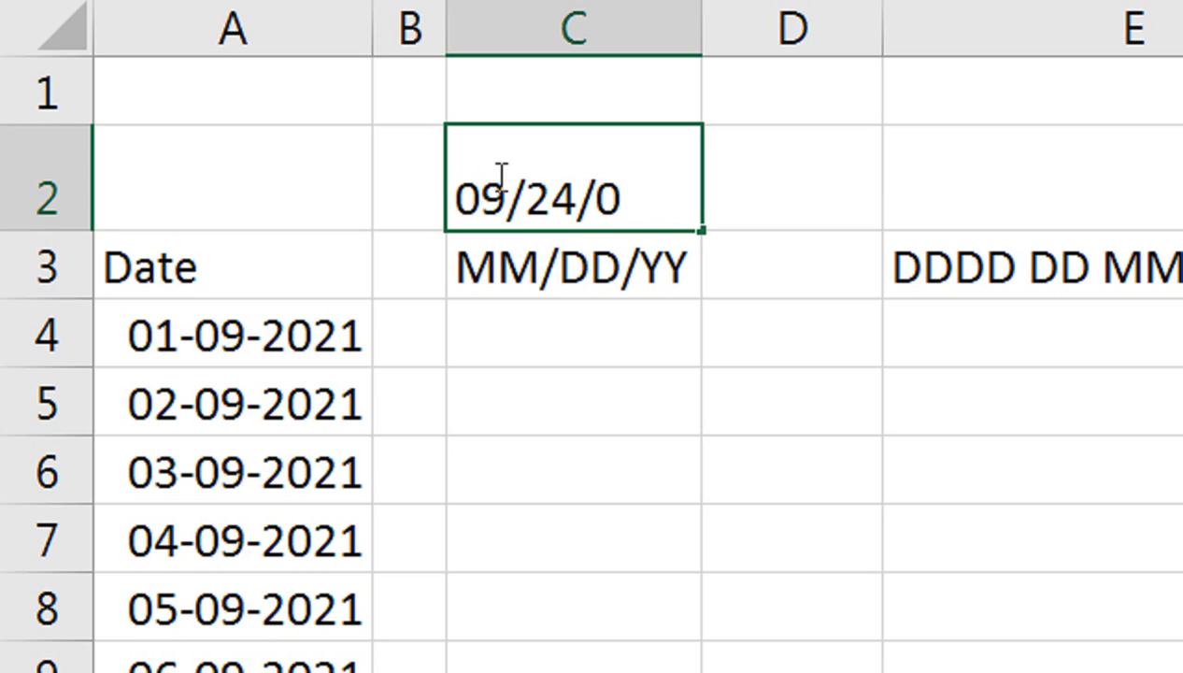
pyautogui.press('BackSpace')
pyautogui.press('BackSpace')
pyautogui.press('BackSpace')
pyautogui.write('2021')
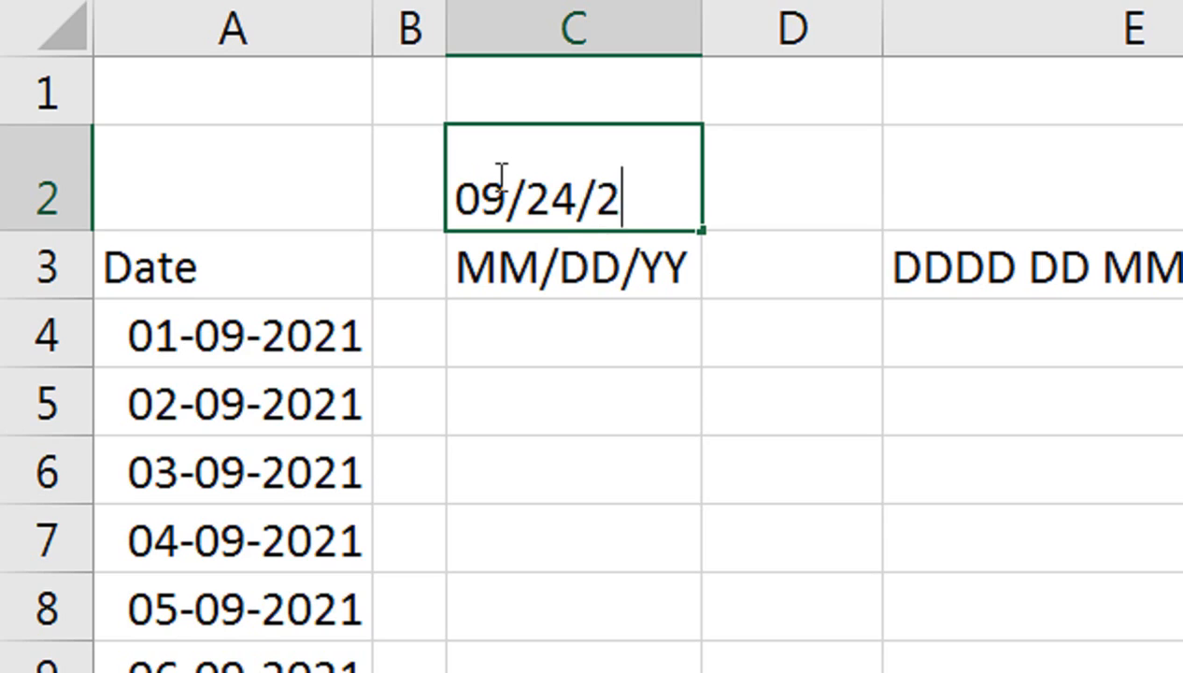
pyautogui.press('Return')
# Apply the custom number format m/d/yy to the date in C2
pyautogui.click(496, 176)
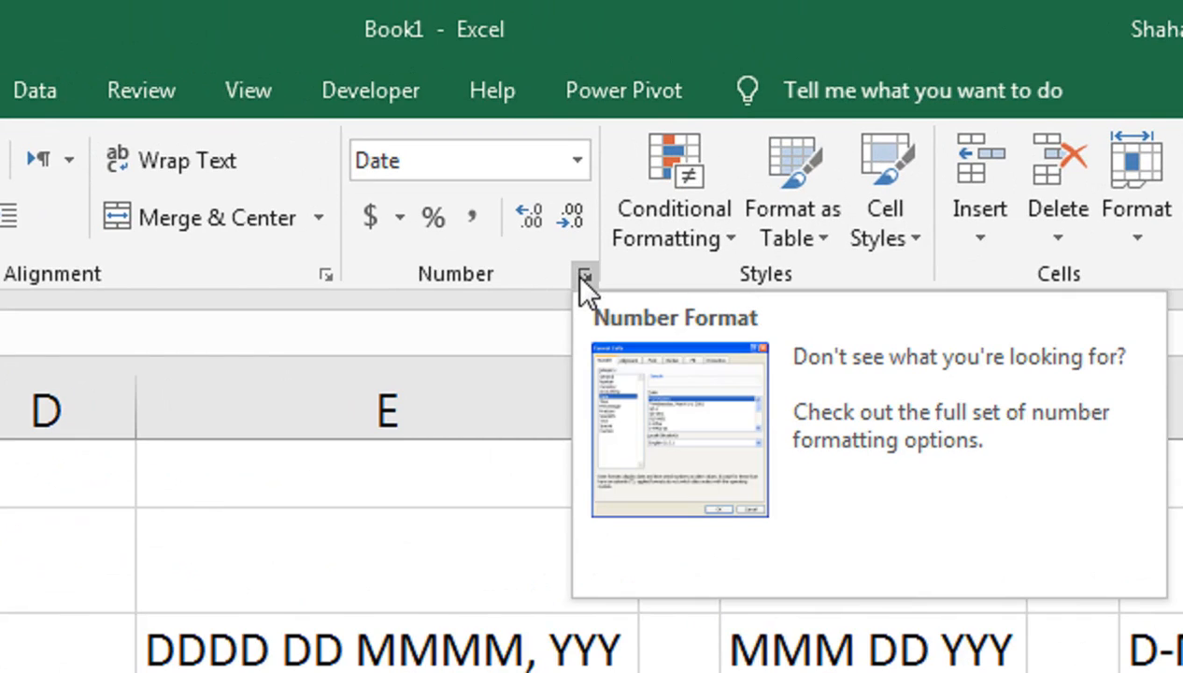
pyautogui.click(583, 276)
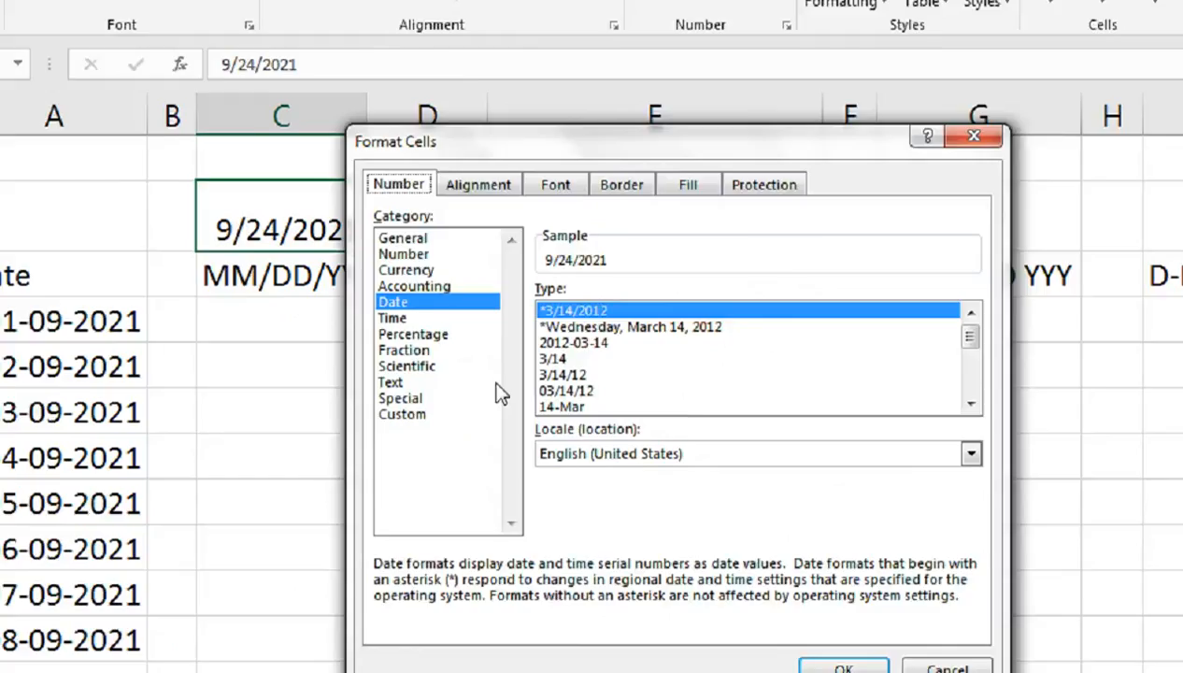
pyautogui.click(577, 350)
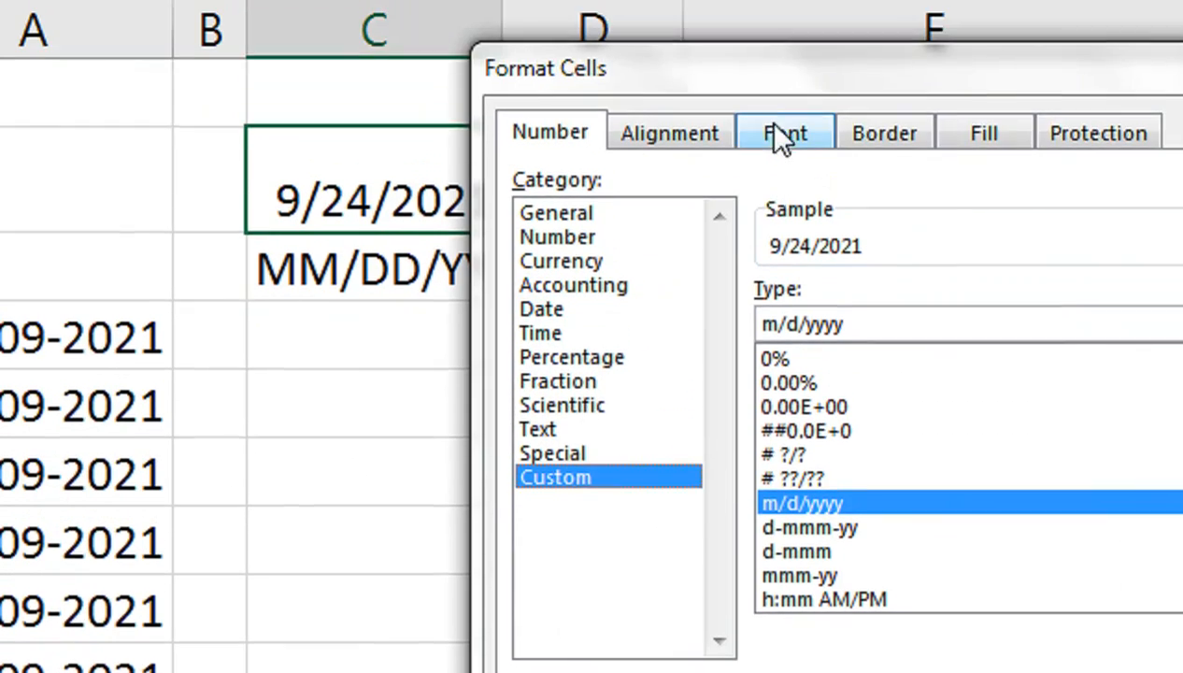
pyautogui.moveTo(773, 85); pyautogui.dragTo(820, 172)
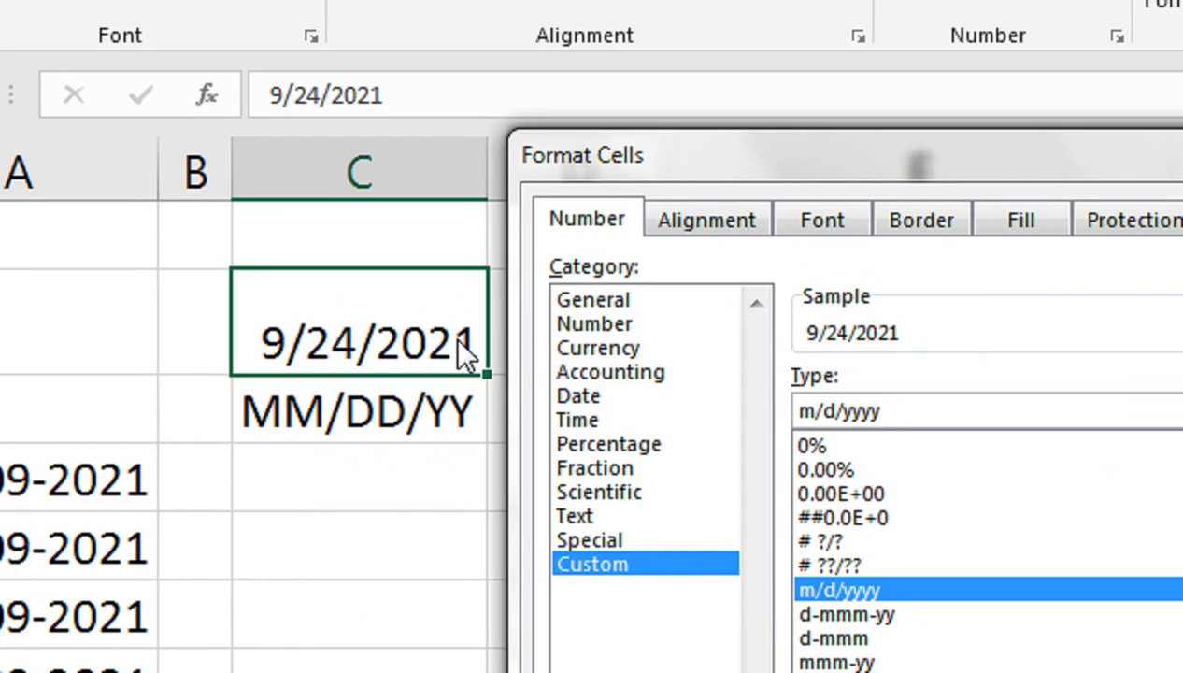
pyautogui.press('BackSpace')
pyautogui.press('BackSpace')
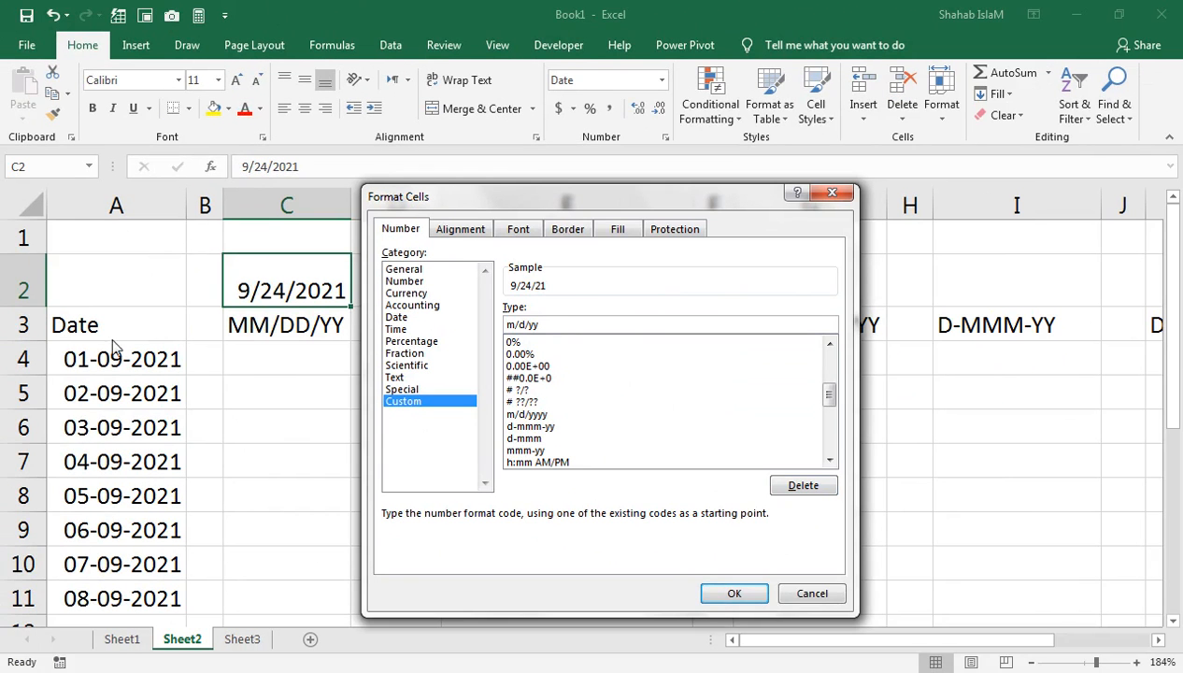
pyautogui.click(718, 598)
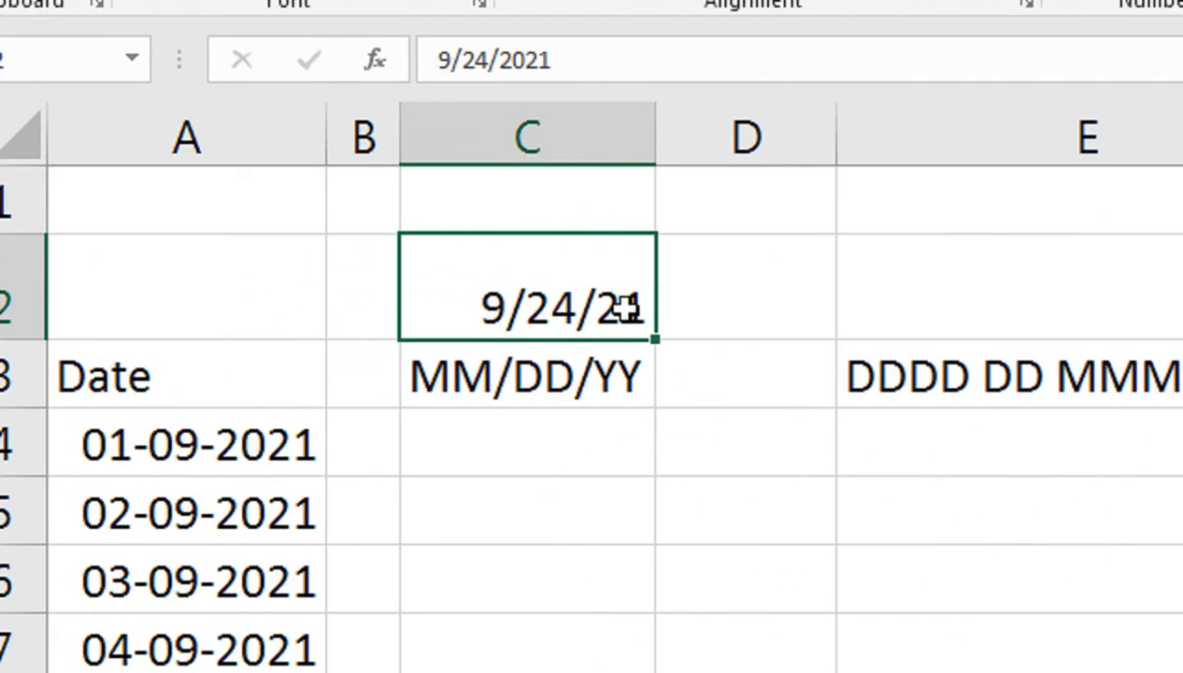
# Change the custom format of C2 to d/m/yyyy so the day comes before the month and the year has four digits
pyautogui.hotkey('ctrl', '1')
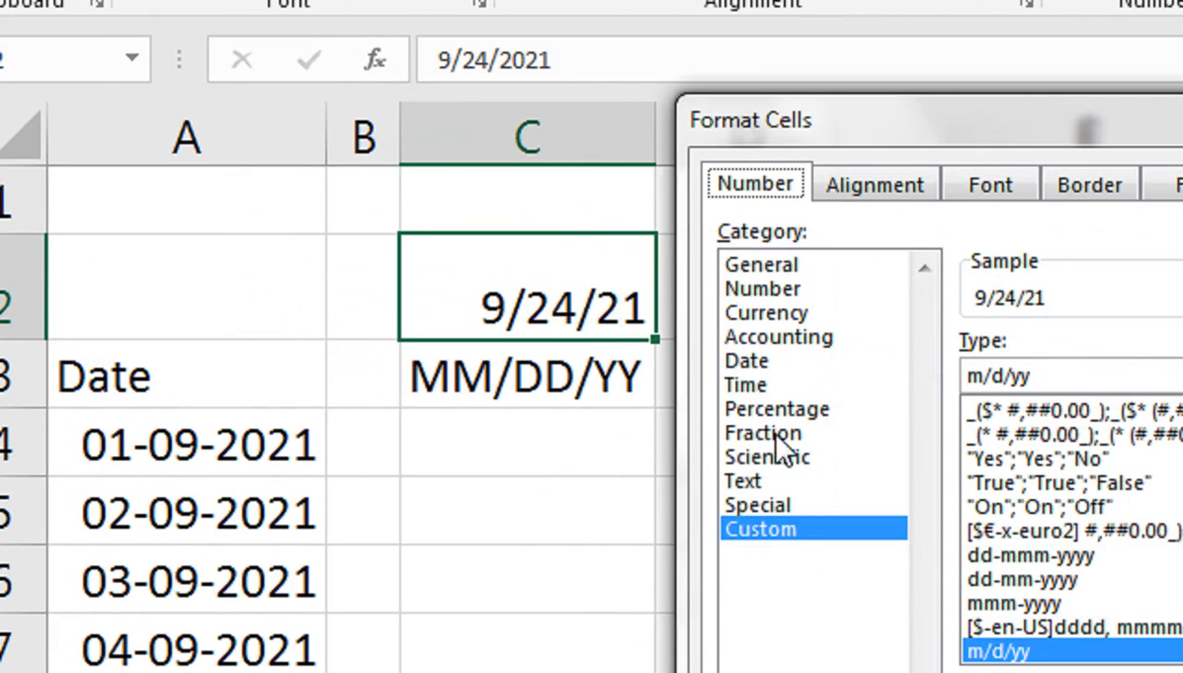
pyautogui.click(890, 377)
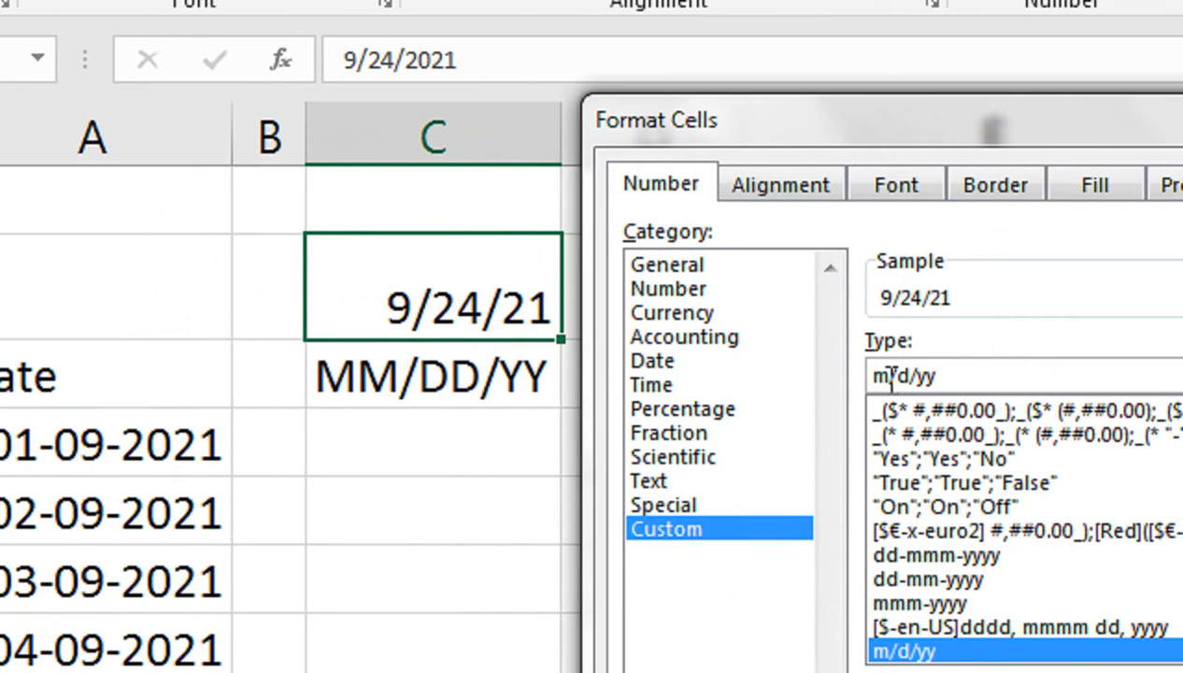
pyautogui.press('BackSpace')
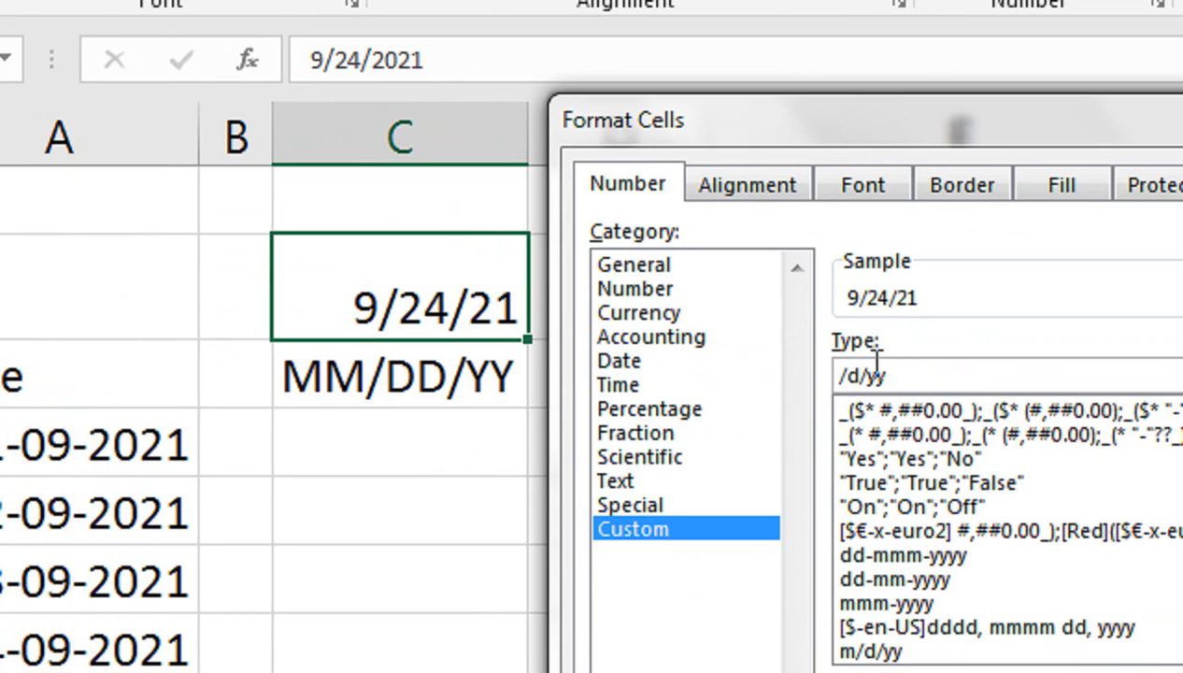
pyautogui.write('d')
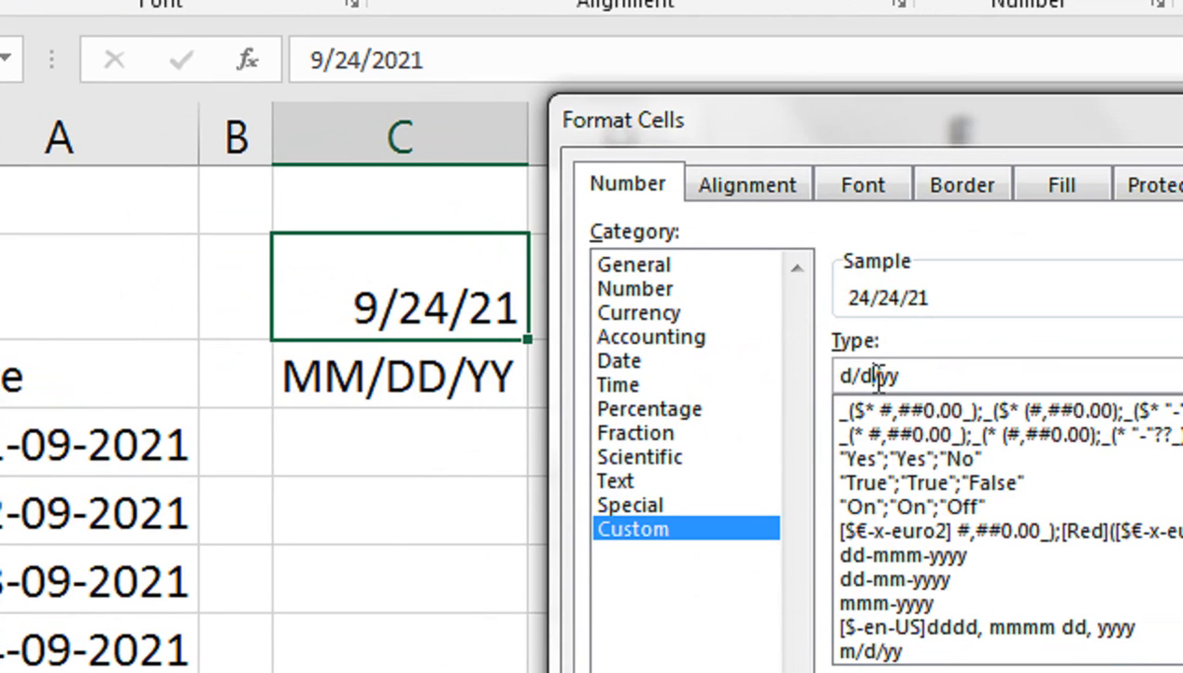
pyautogui.click(877, 375)
pyautogui.press('BackSpace')
pyautogui.write('m')
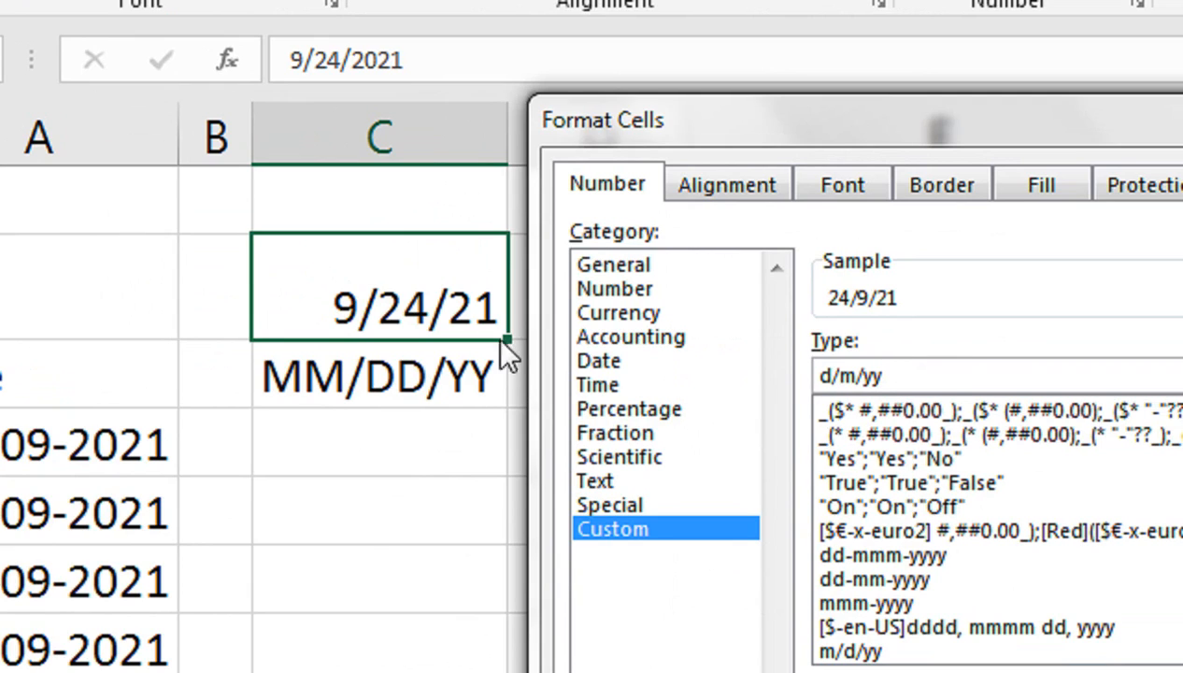
pyautogui.click(889, 379)
pyautogui.write('yy')
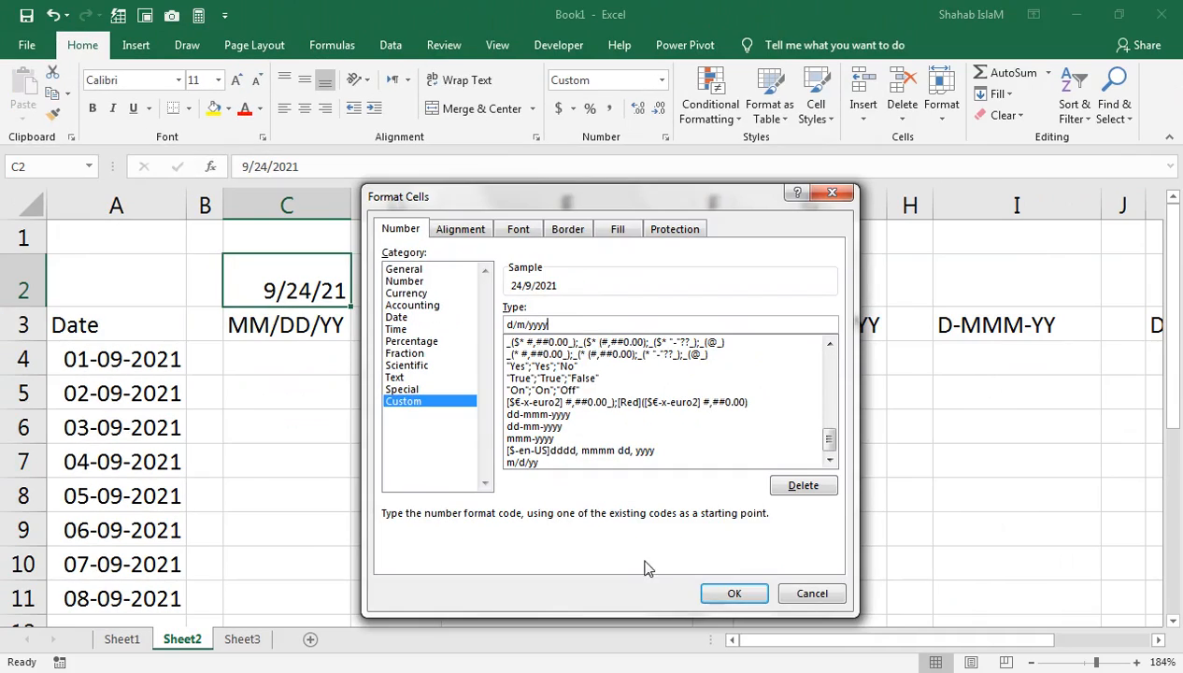
pyautogui.click(715, 594)
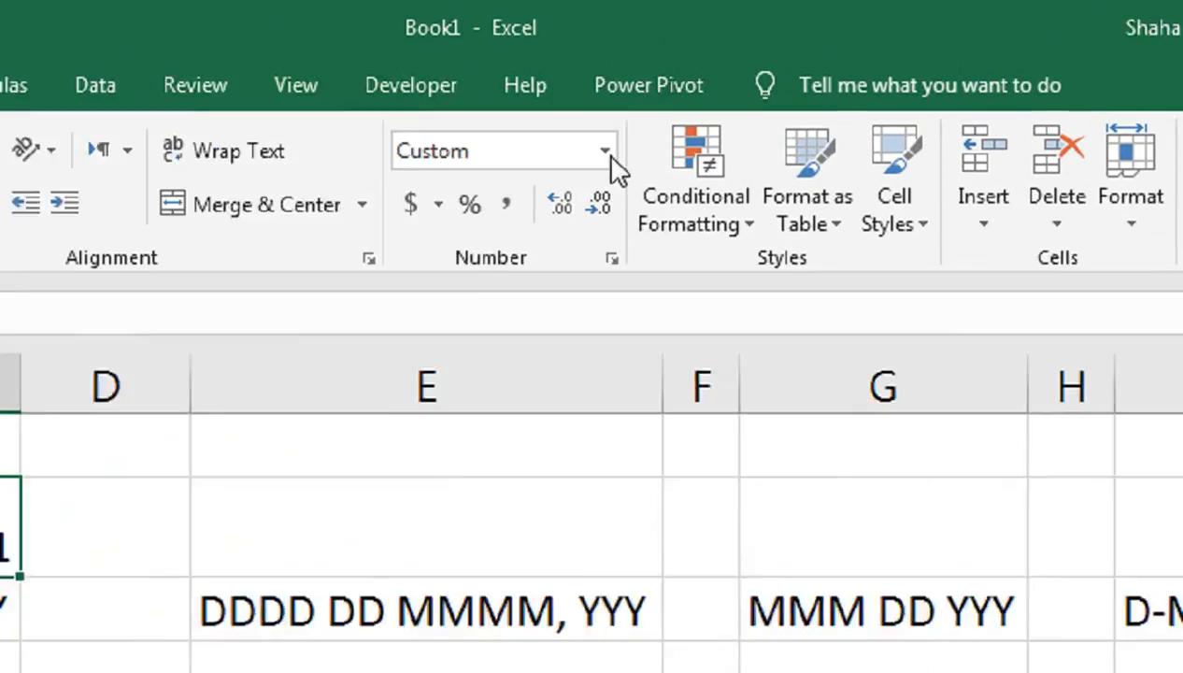
# Try the built-in Short Date format on C2 and undo it
pyautogui.click(695, 64)
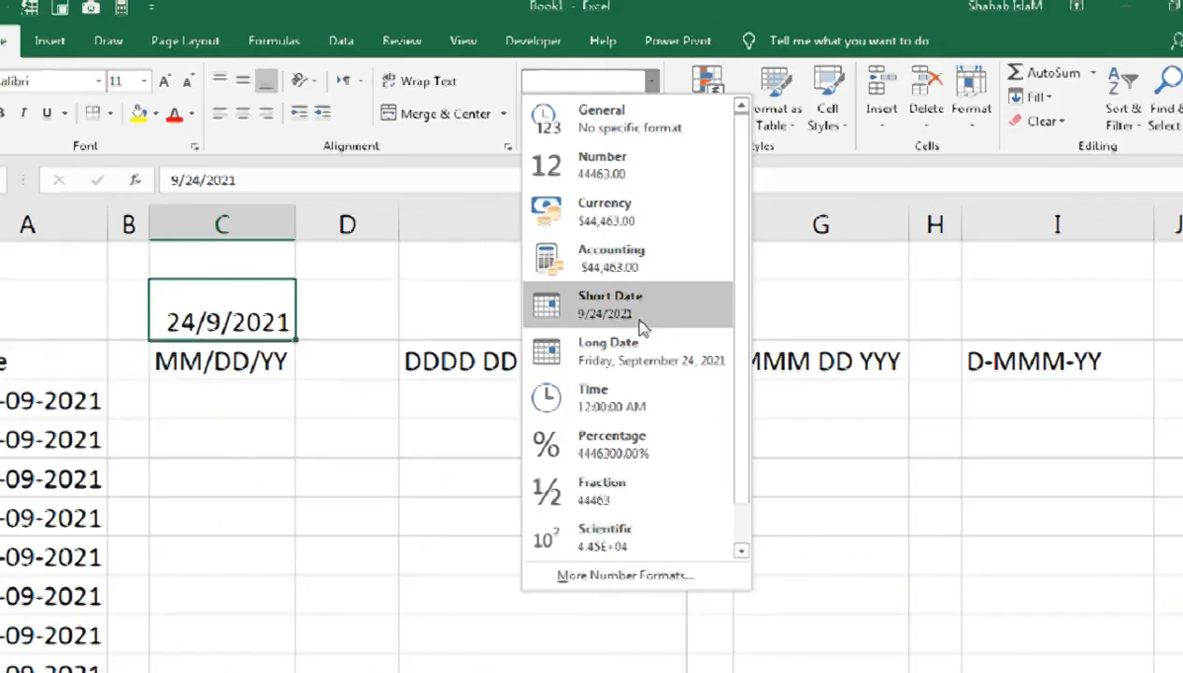
pyautogui.click(559, 498)
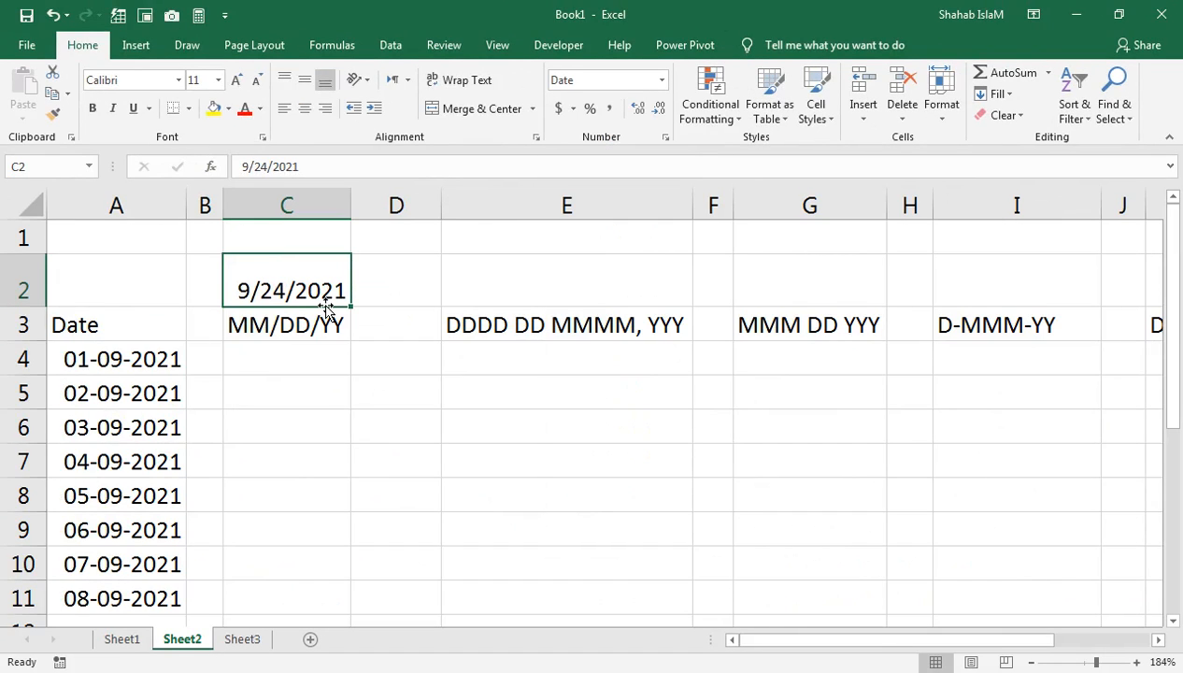
pyautogui.hotkey('ctrl', 'z')
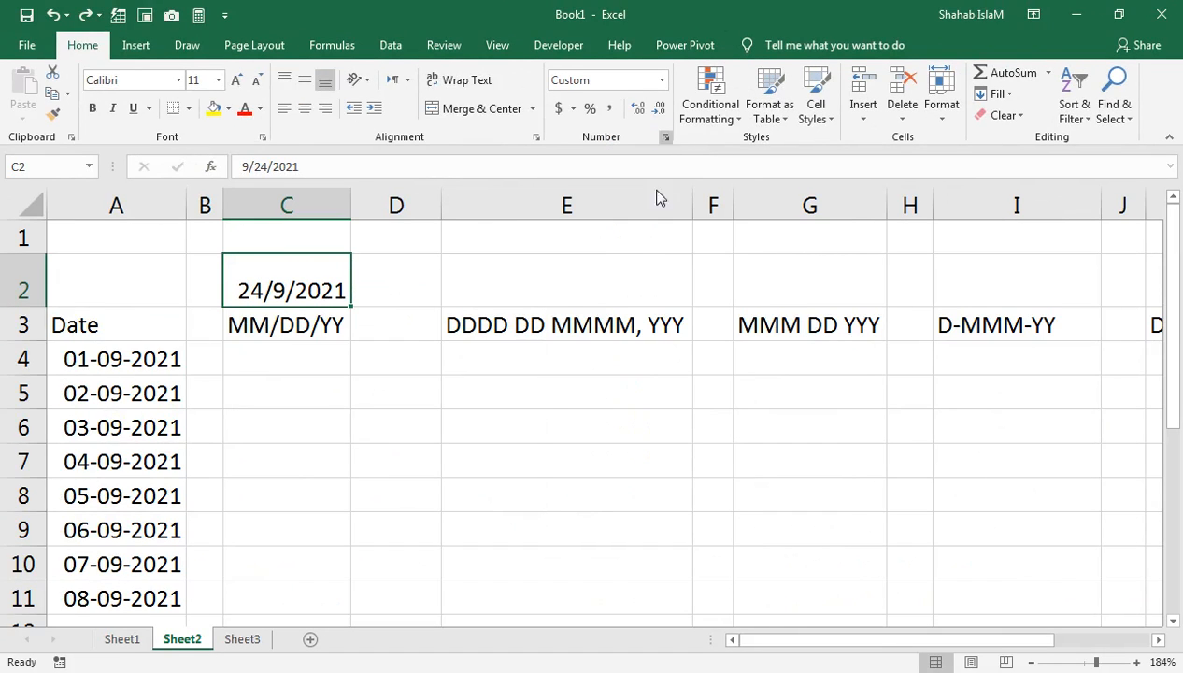
# Set the custom format of C2 to d/mm/yyyy and autofit the width of column C
pyautogui.click(665, 137)
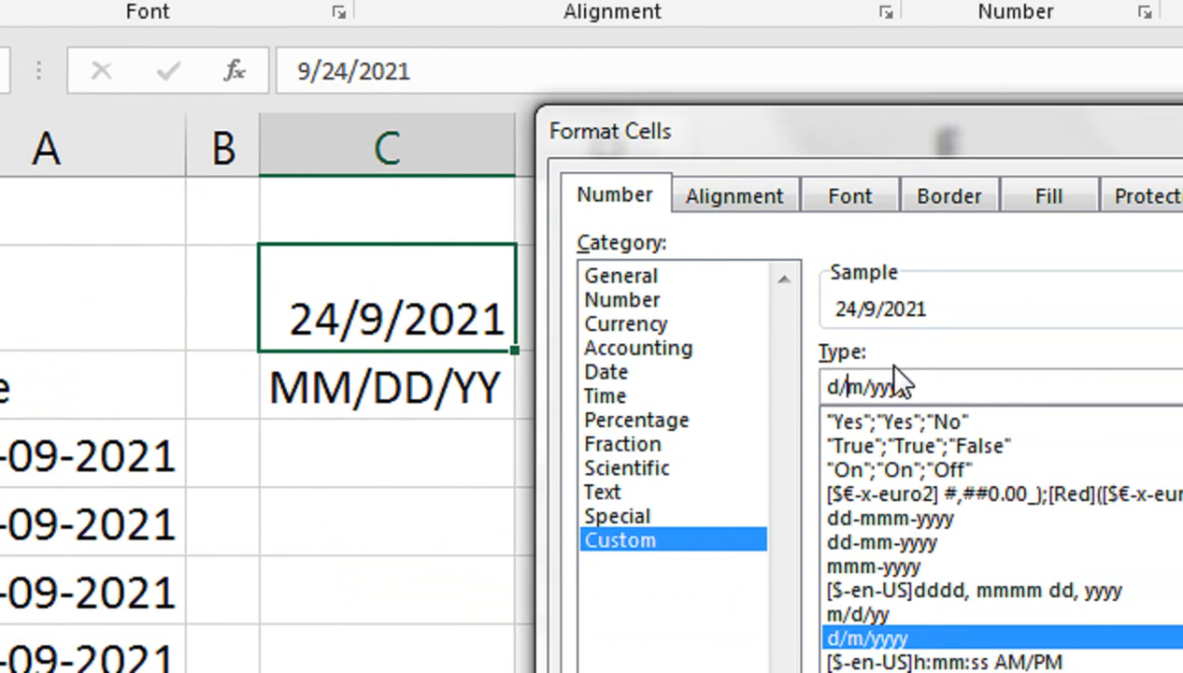
pyautogui.write('m')
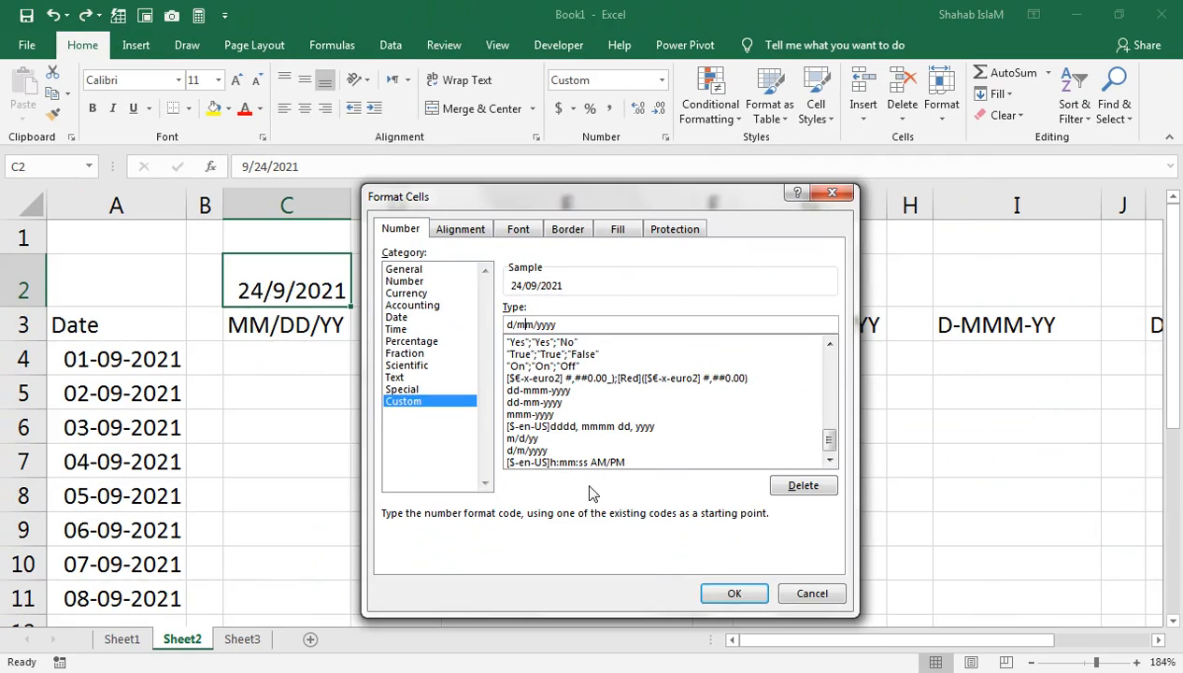
pyautogui.click(729, 590)
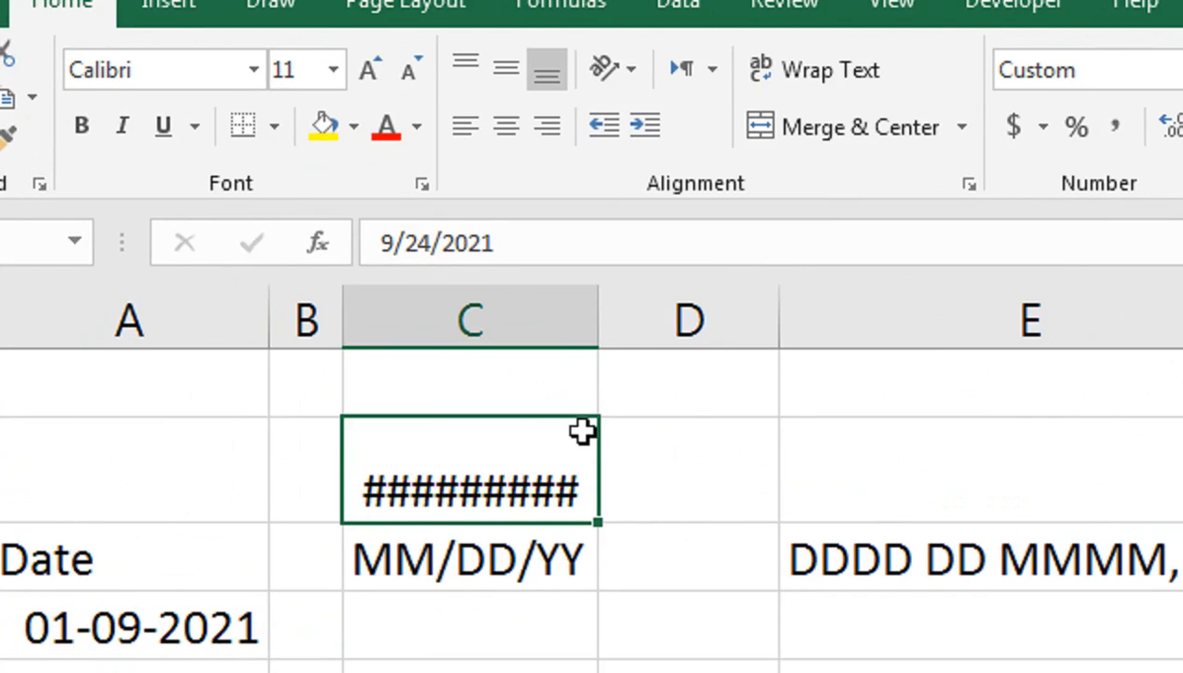
pyautogui.doubleClick(608, 340)
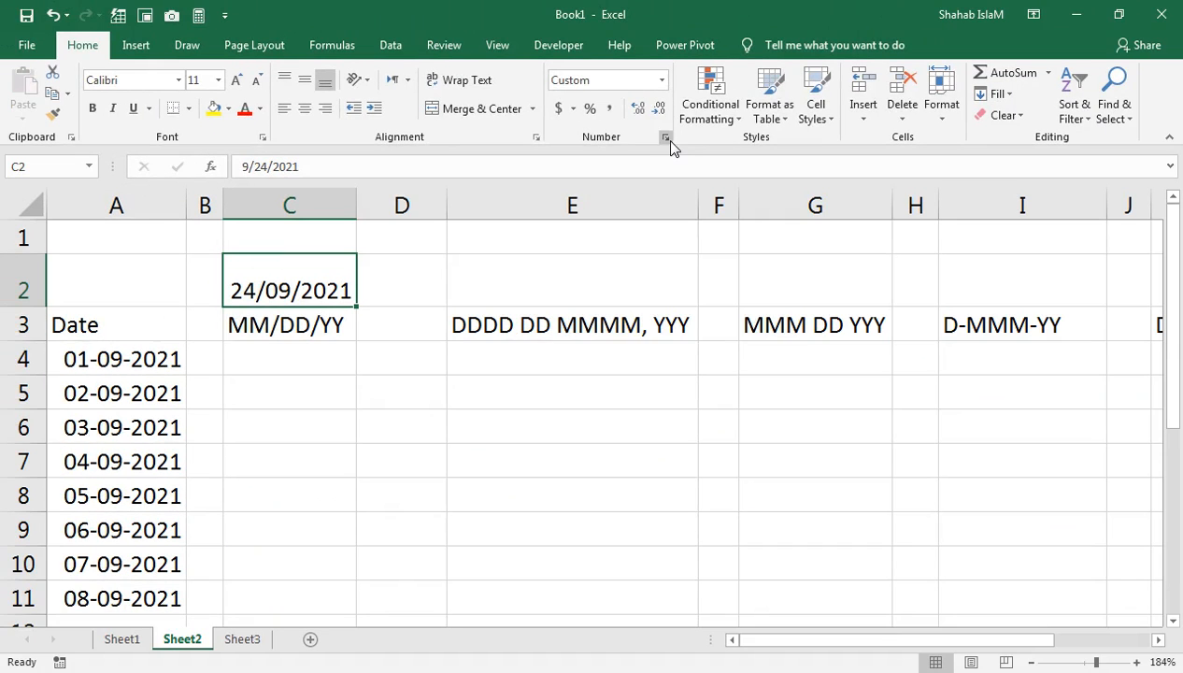
# Replace the slashes in the custom format of C2 with hyphens, making it d-mm-yyyy
pyautogui.click(665, 138)
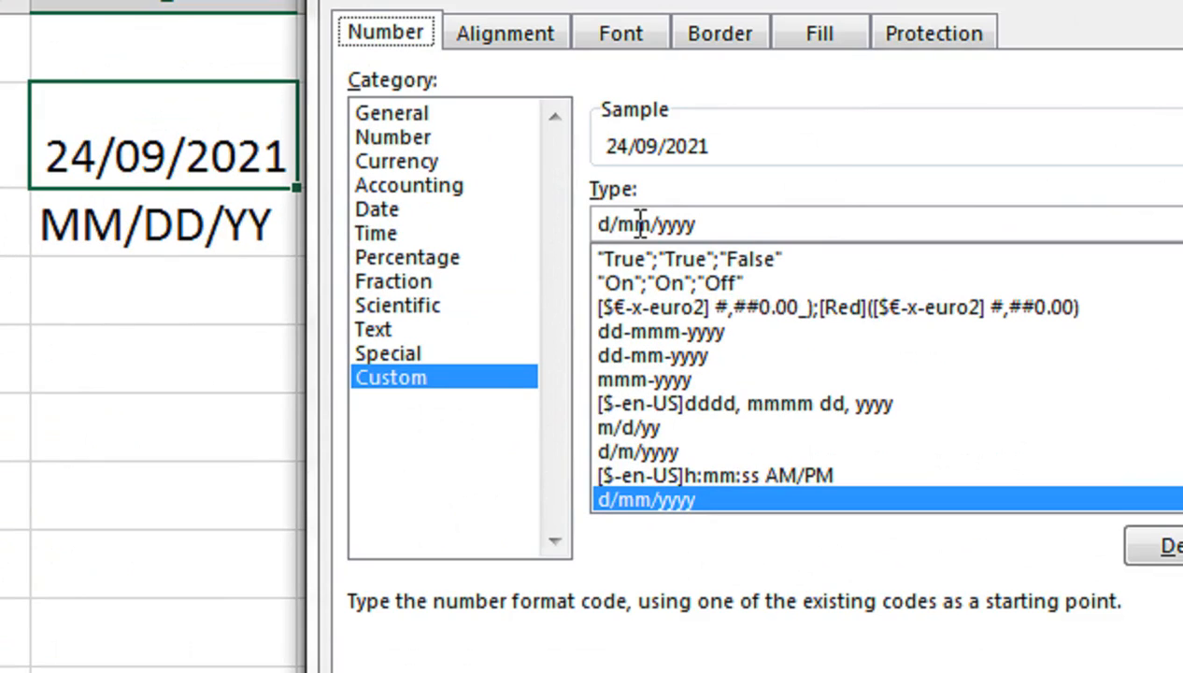
pyautogui.click(616, 224)
pyautogui.press('BackSpace')
pyautogui.write('-mm-yyyy')
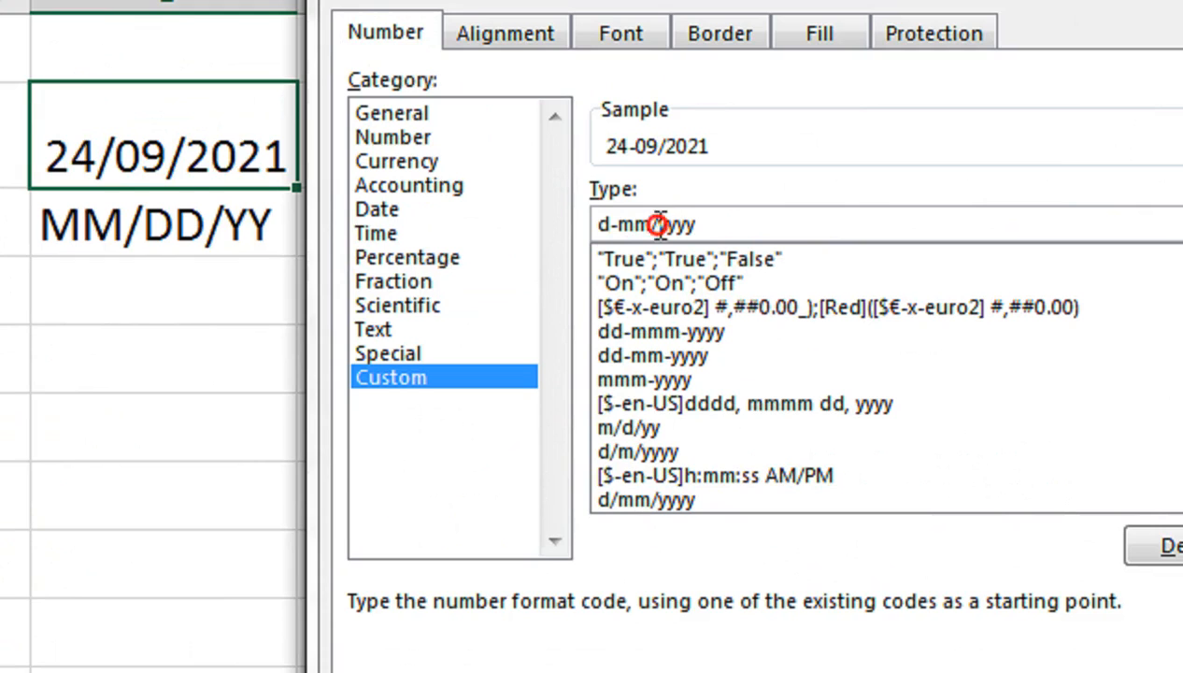
pyautogui.click(660, 225)
pyautogui.press('BackSpace')
pyautogui.write('-')
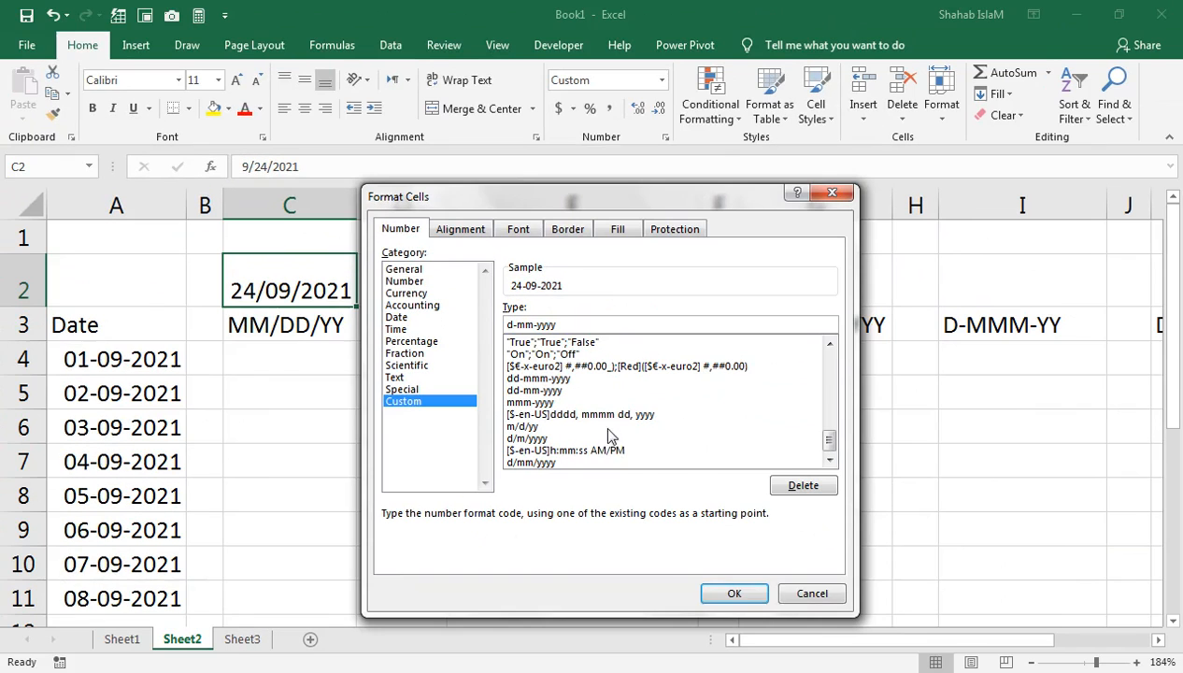
pyautogui.click(721, 598)
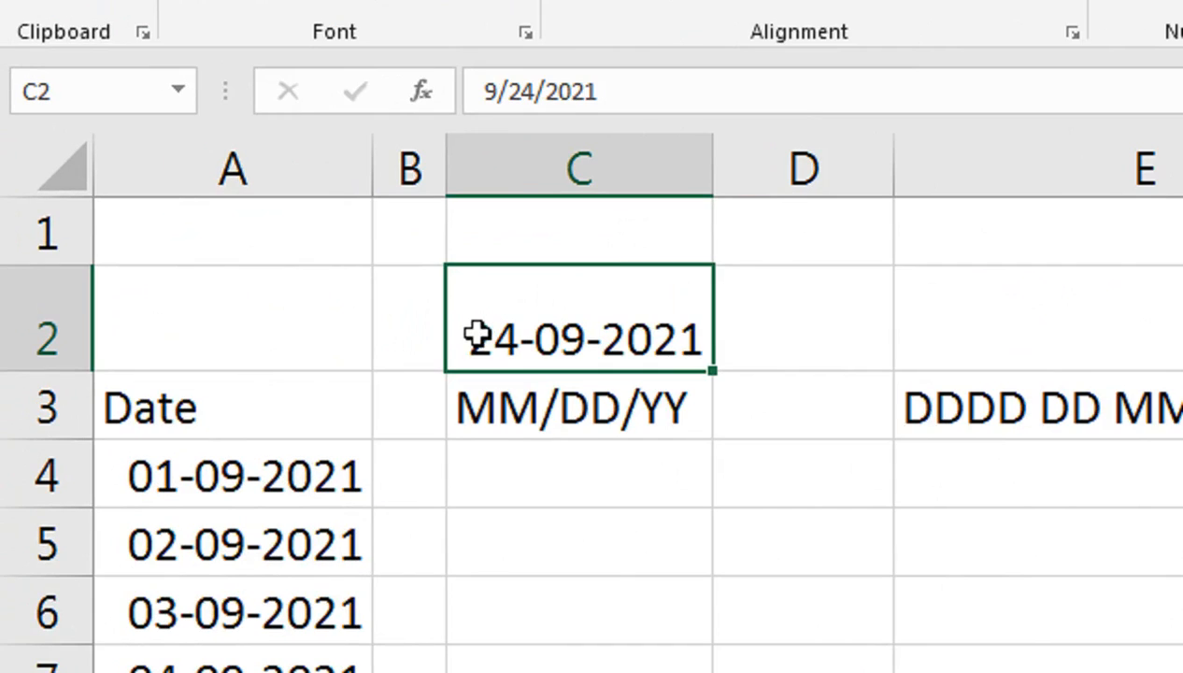
# Fill the date in C2 across to E2 as a daily series and widen column D to fit its date
pyautogui.moveTo(713, 371); pyautogui.dragTo(1126, 339)
pyautogui.moveTo(831, 166); pyautogui.dragTo(831, 166)
pyautogui.moveTo(676, 403); pyautogui.dragTo(761, 402)
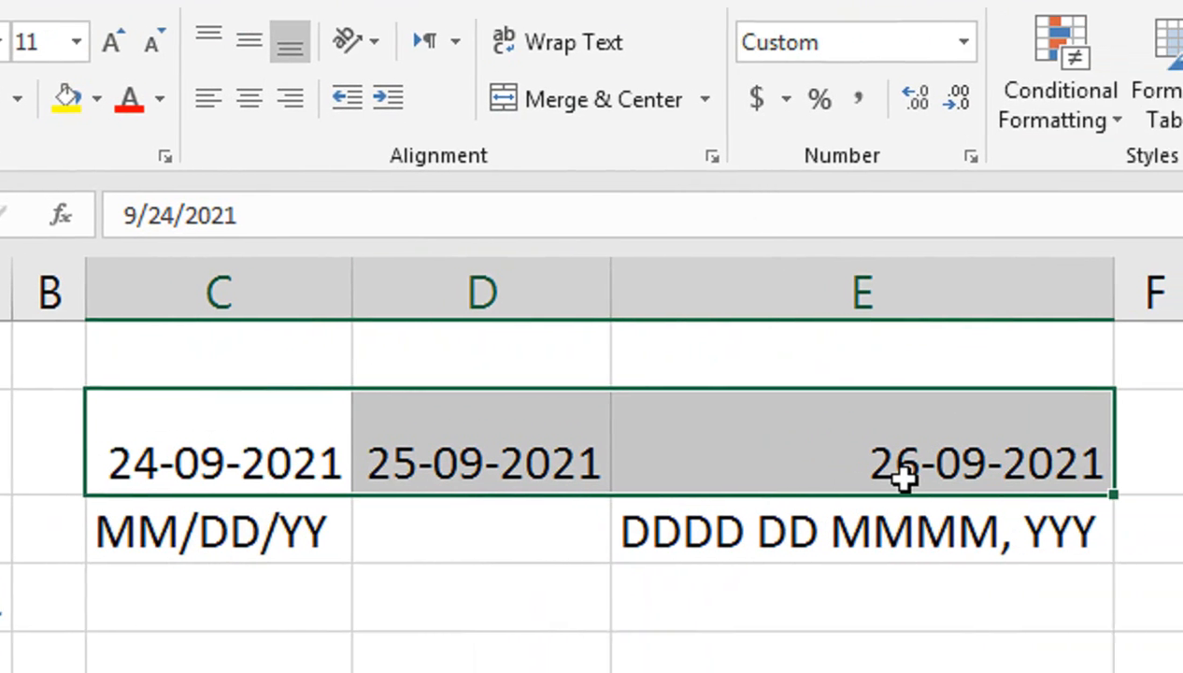
# Clear the filled dates in D2:E2 and narrow column D again
pyautogui.moveTo(834, 460); pyautogui.dragTo(541, 470)
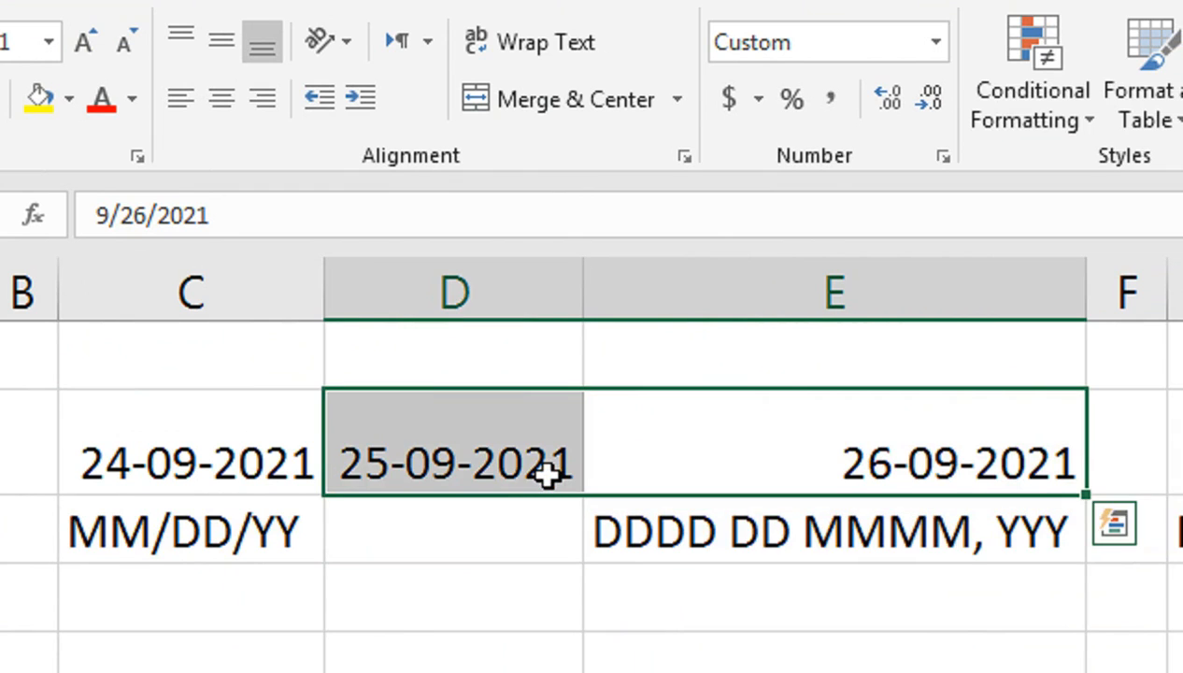
pyautogui.press('Delete')
pyautogui.click(562, 294)
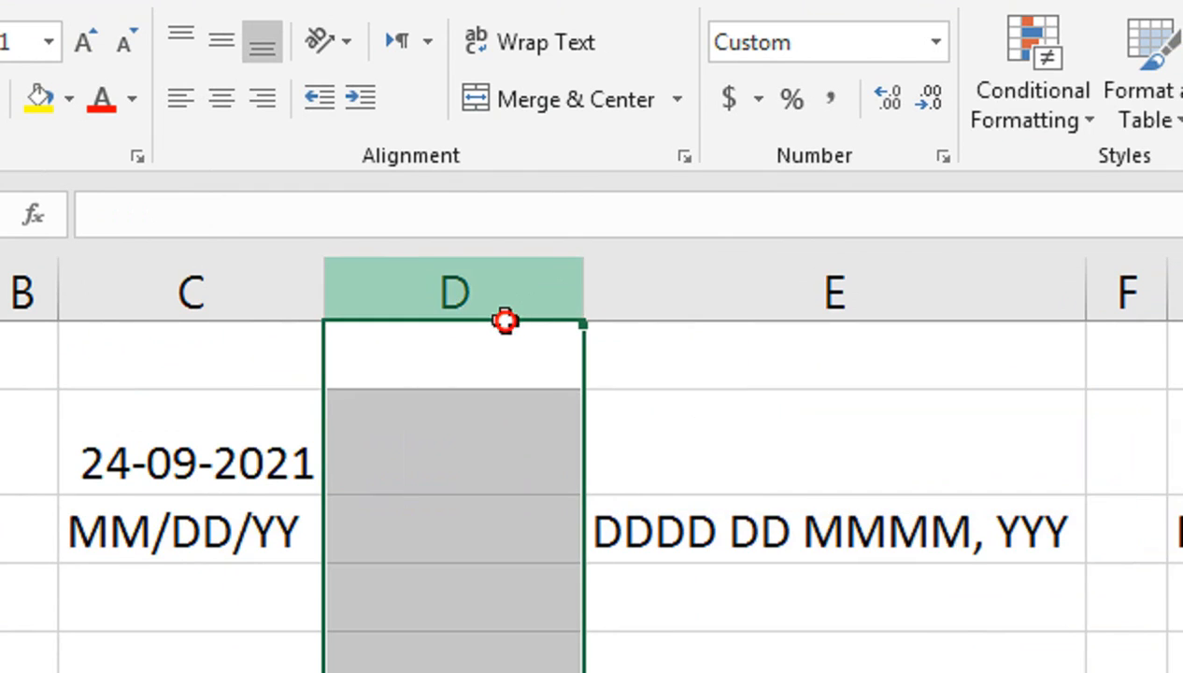
pyautogui.moveTo(584, 282); pyautogui.dragTo(489, 285)
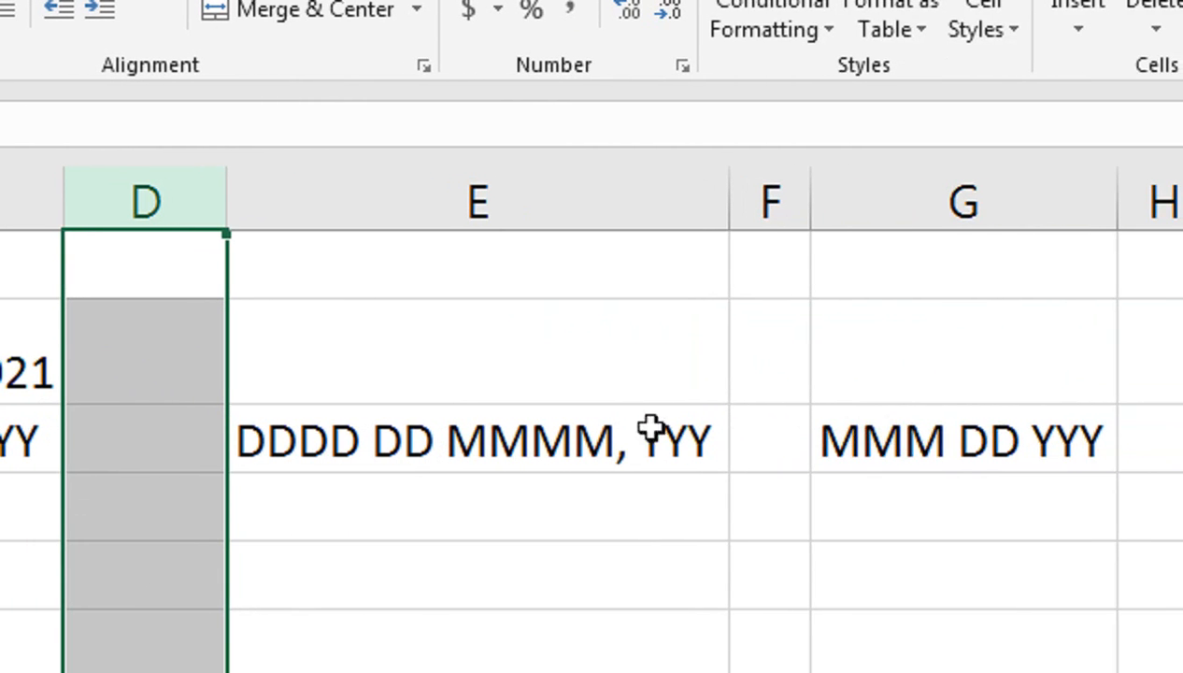
# Move the date from C2 to C4 and fill it down to C11 as a daily series
pyautogui.click(471, 432)
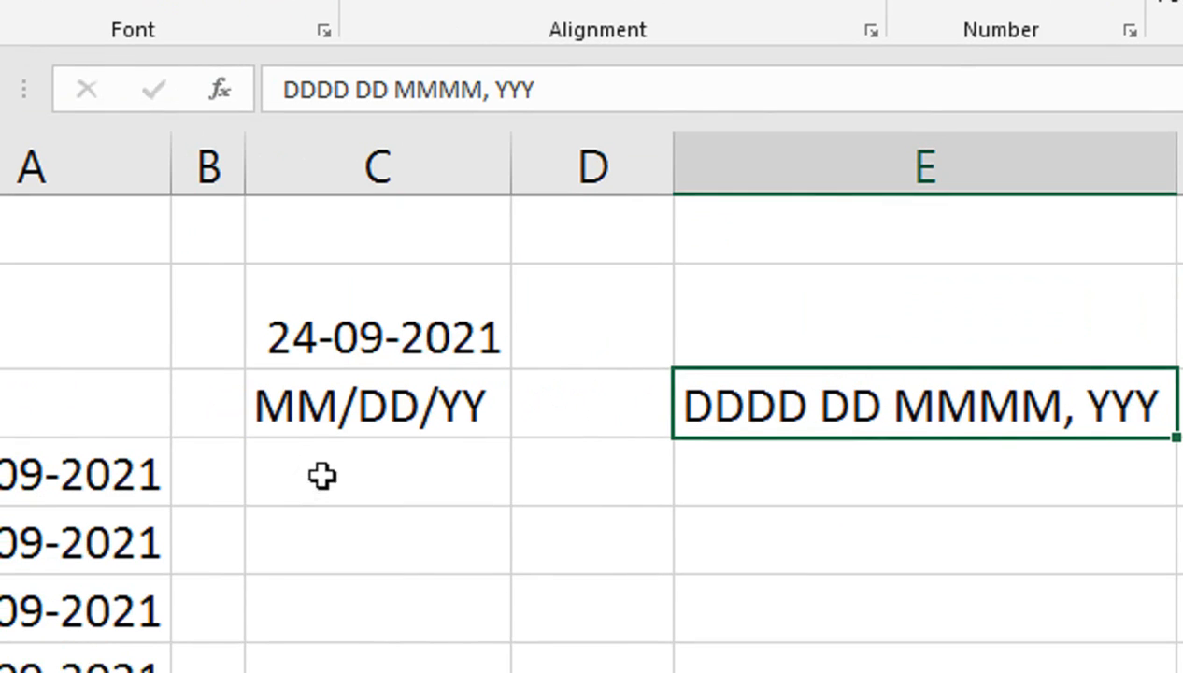
pyautogui.click(322, 475)
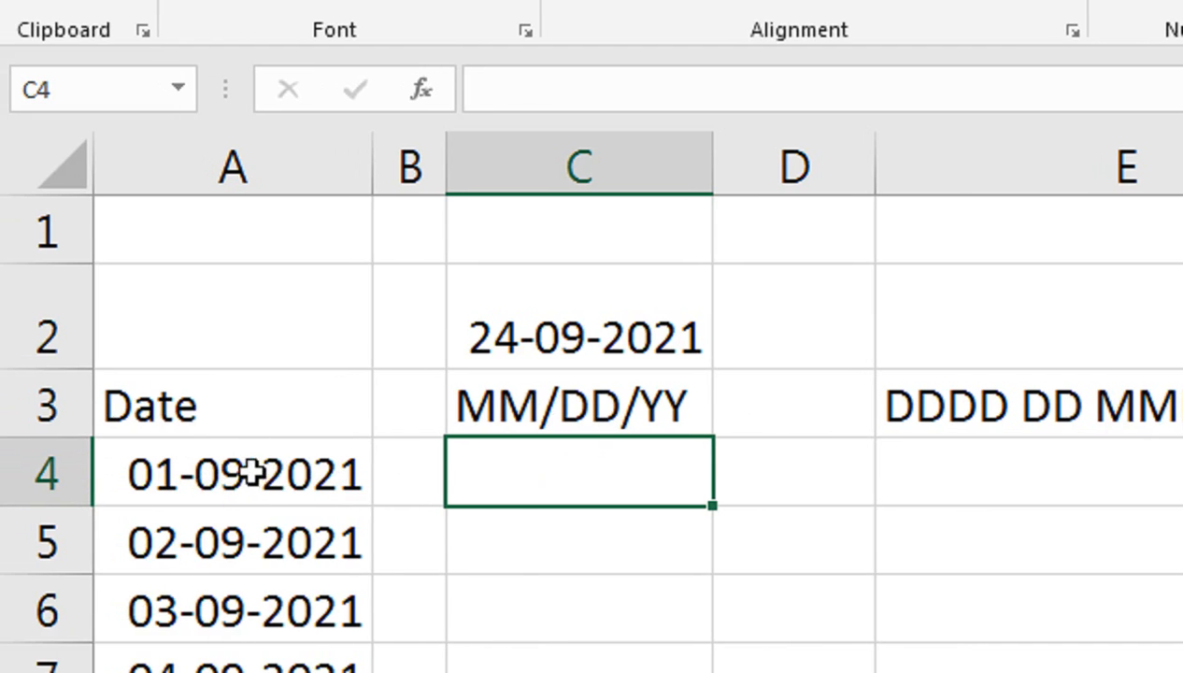
pyautogui.click(493, 363)
pyautogui.moveTo(550, 378); pyautogui.dragTo(555, 466)
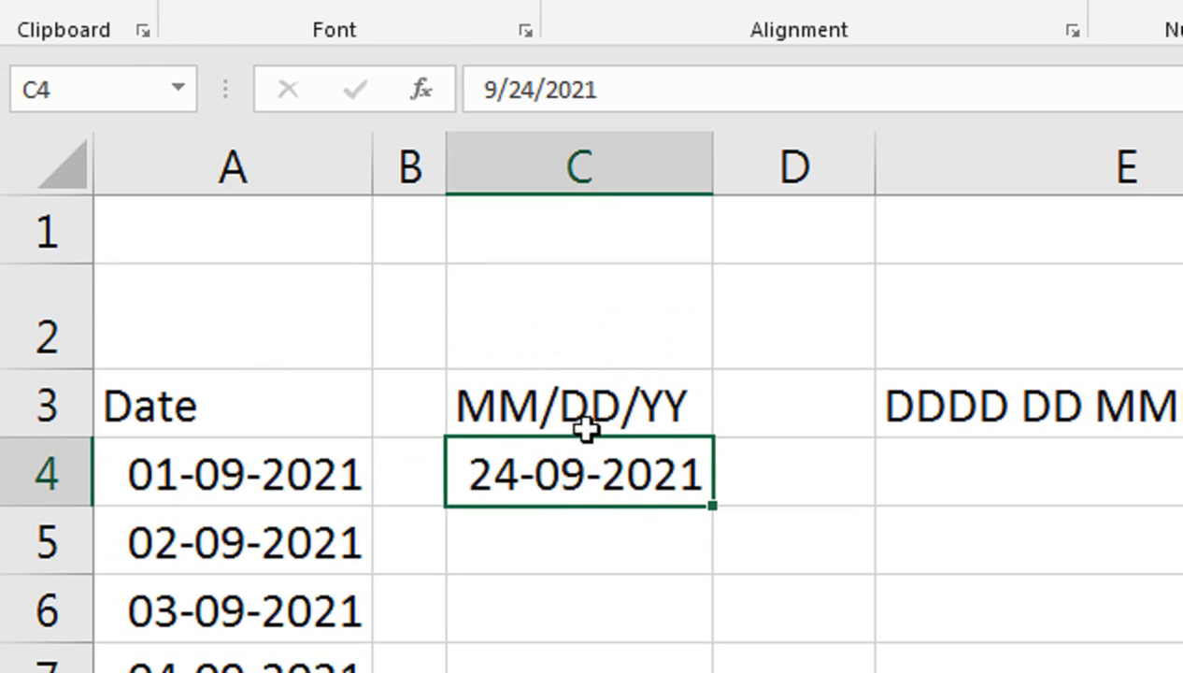
pyautogui.moveTo(712, 505); pyautogui.dragTo(676, 672)
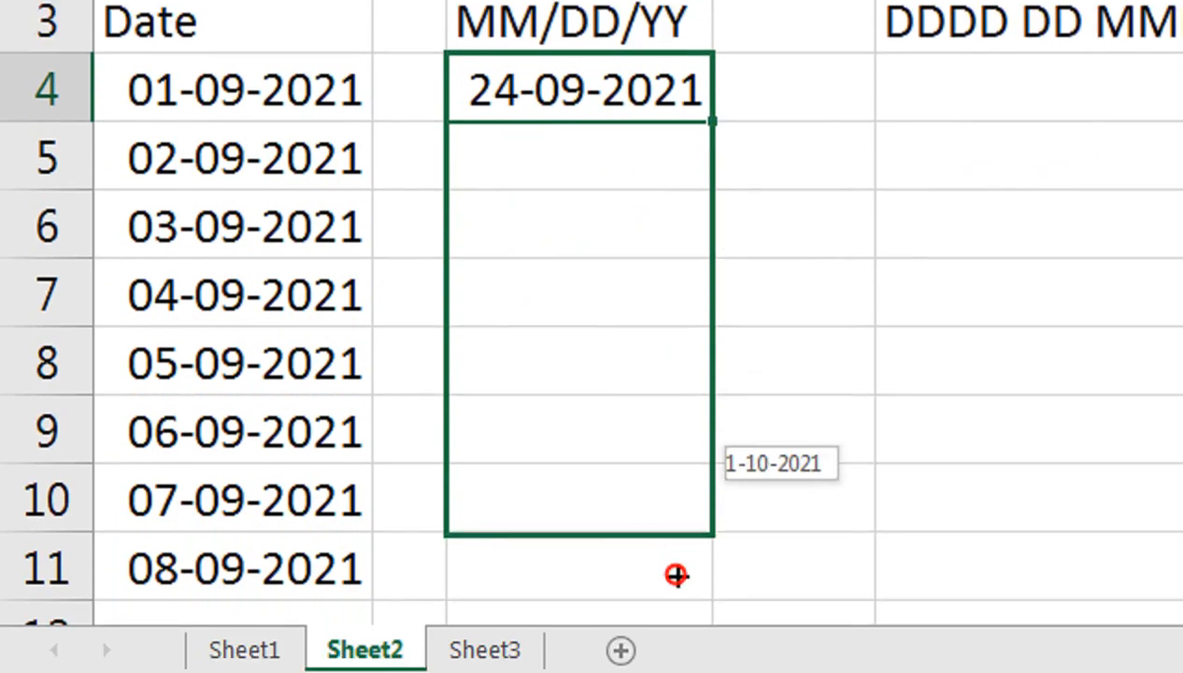
pyautogui.moveTo(676, 575); pyautogui.dragTo(676, 575)
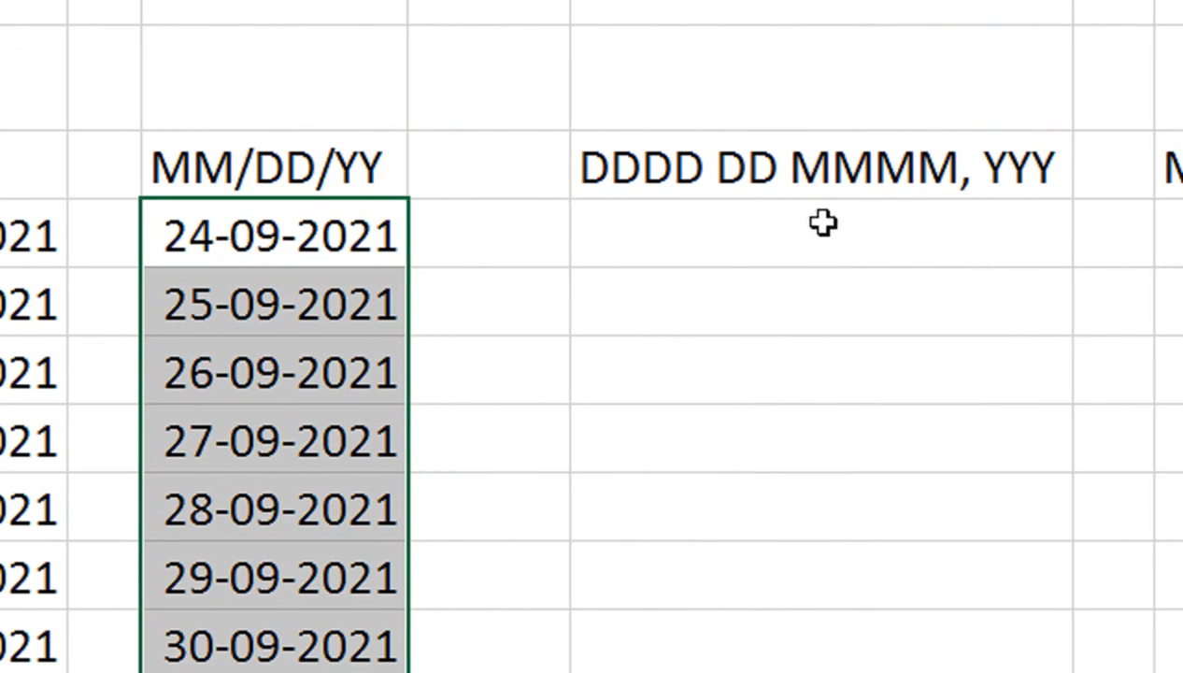
# Enter 01-09-2021 in E4 and copy the date format of A4 onto it
pyautogui.click(714, 236)
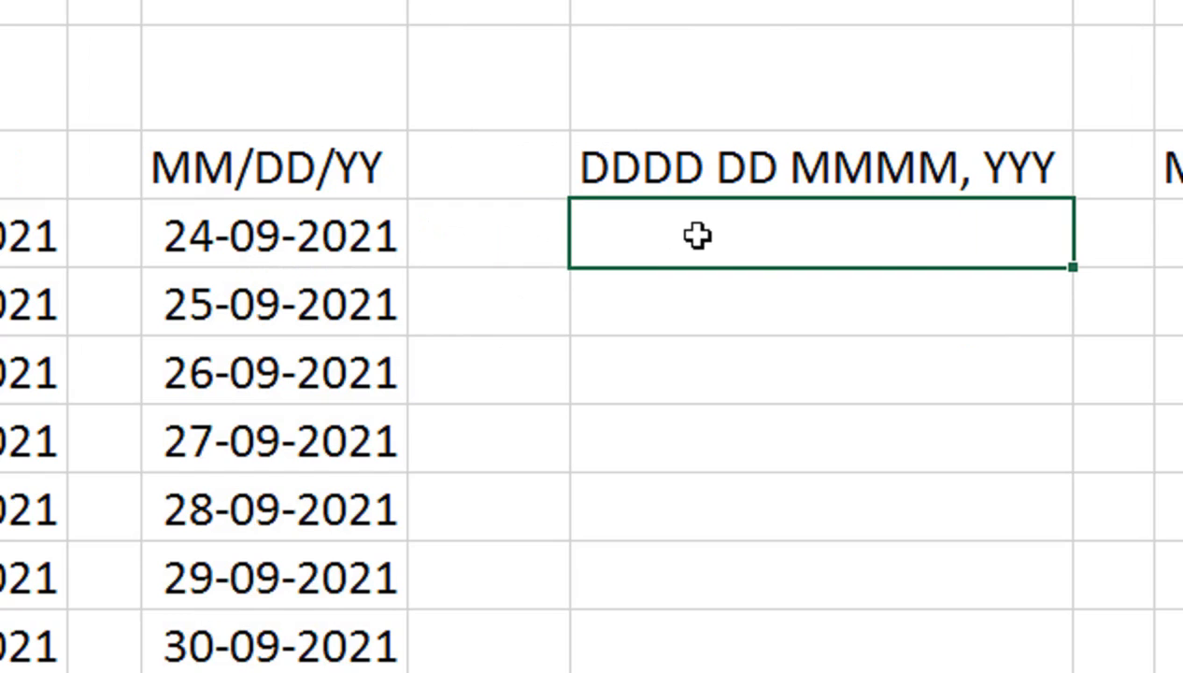
pyautogui.write('01-09-2021')
pyautogui.press('Return')
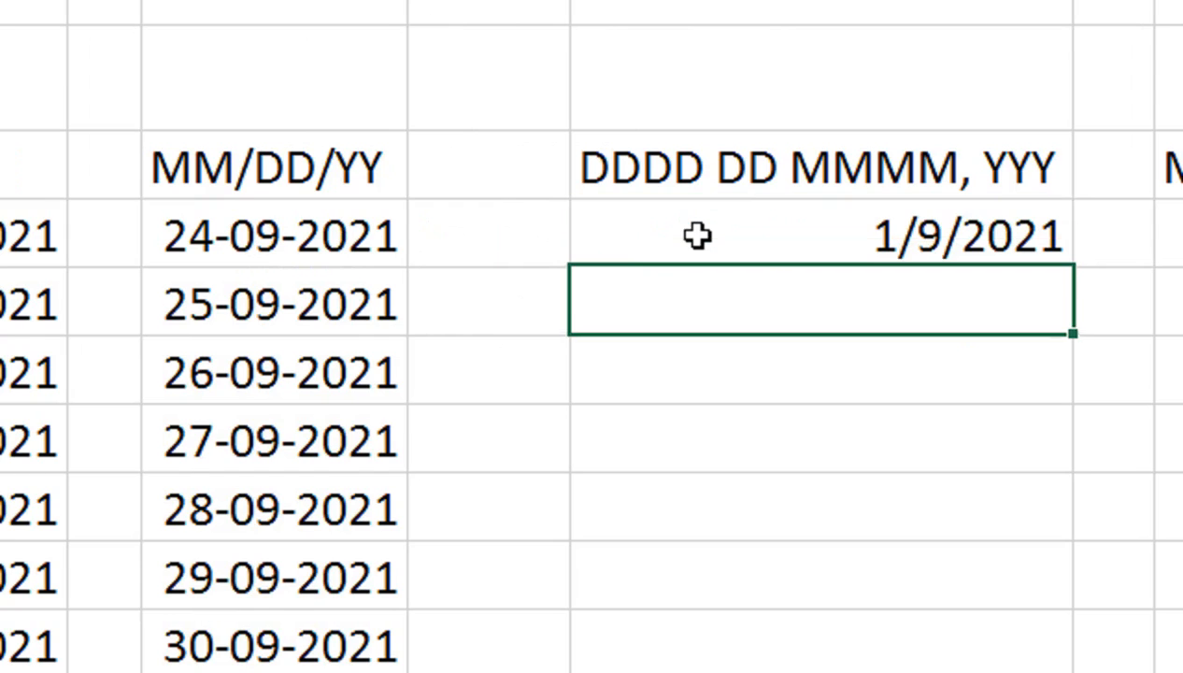
pyautogui.click(694, 235)
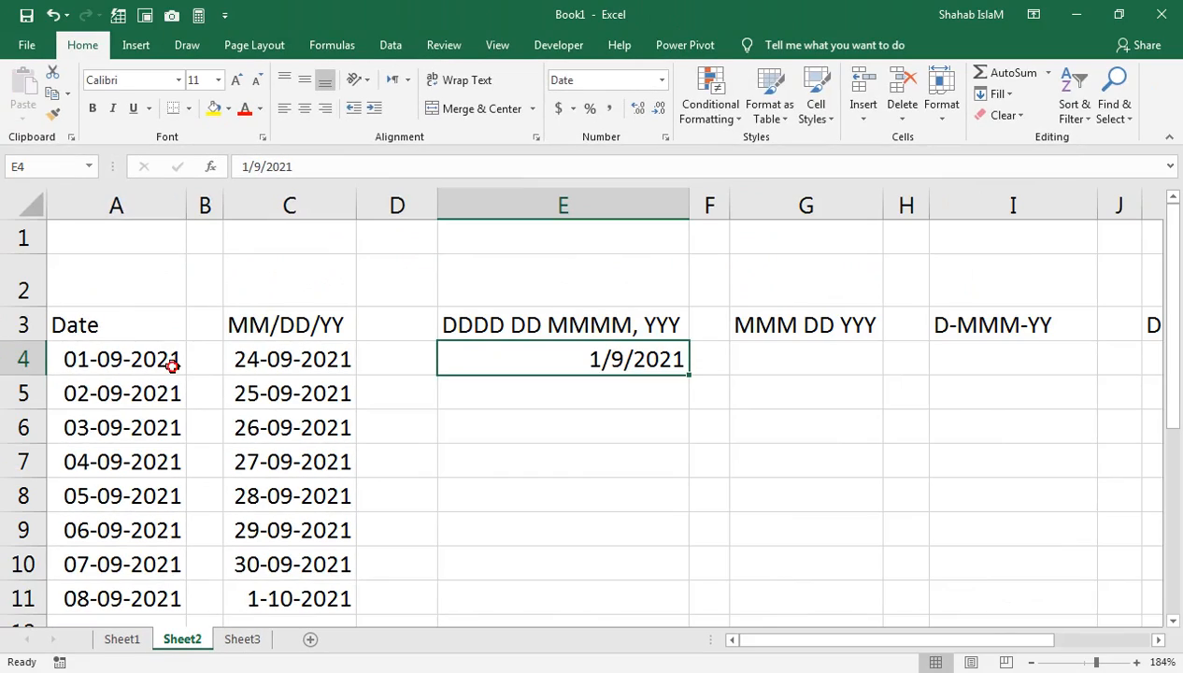
pyautogui.click(172, 367)
pyautogui.click(54, 117)
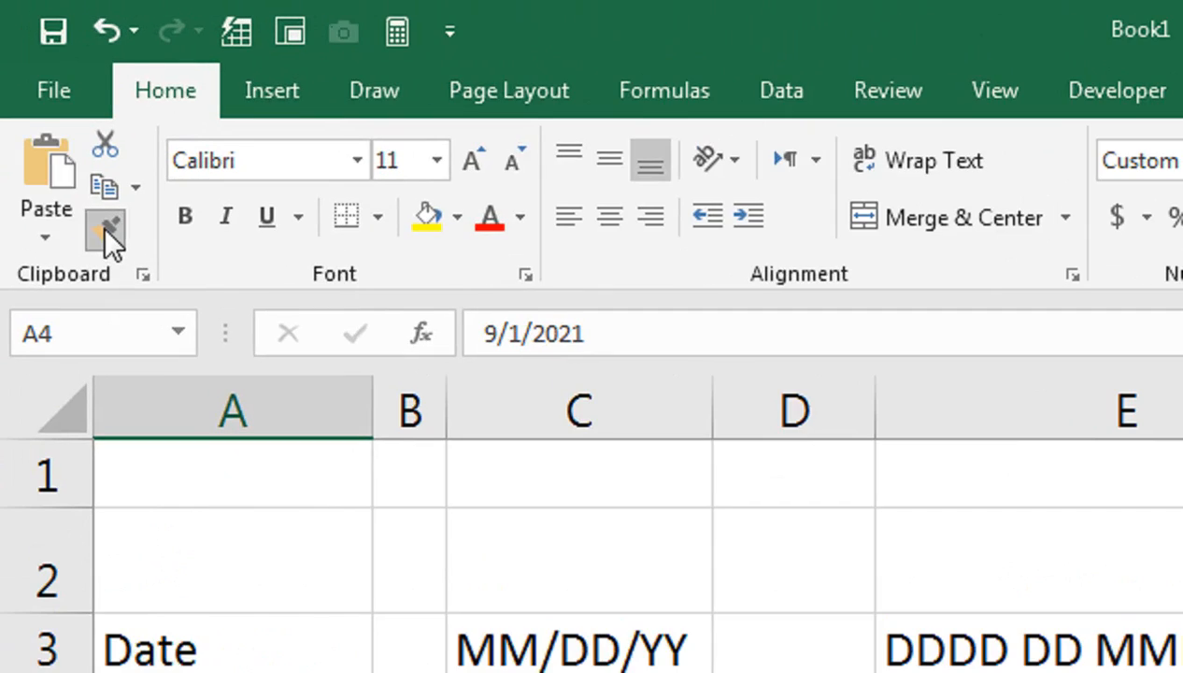
pyautogui.click(566, 361)
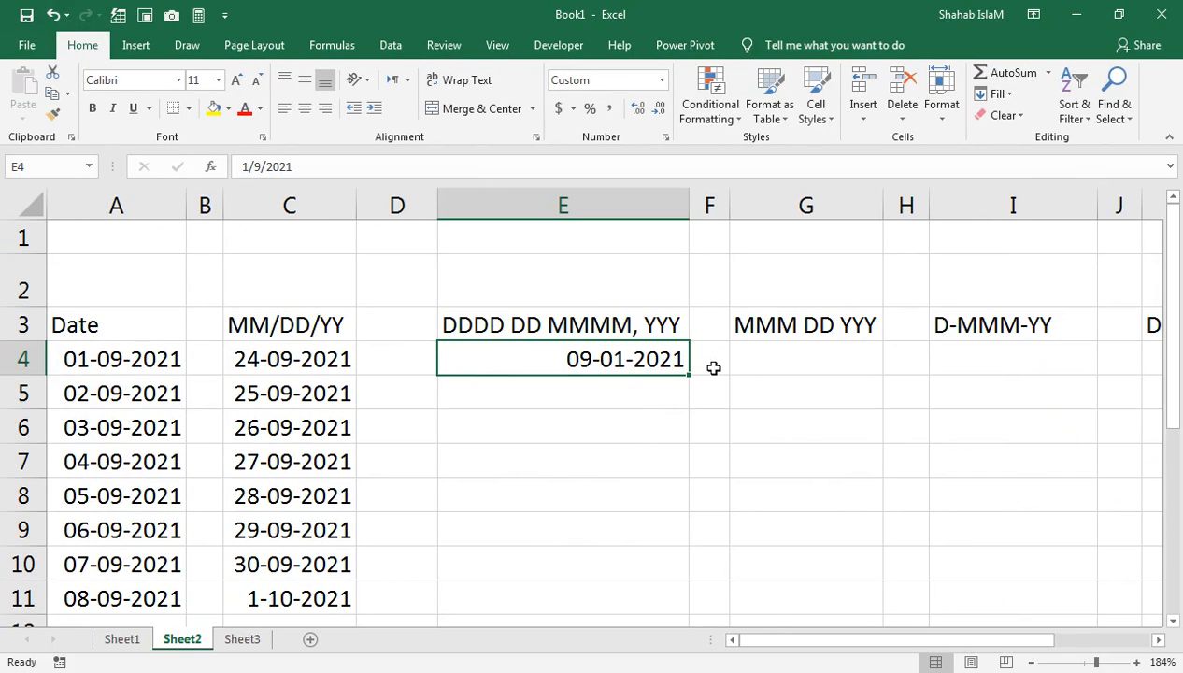
# Correct the date in E4 to 9/1/2021 and fill it down to E11 as a daily series
pyautogui.doubleClick(632, 356)
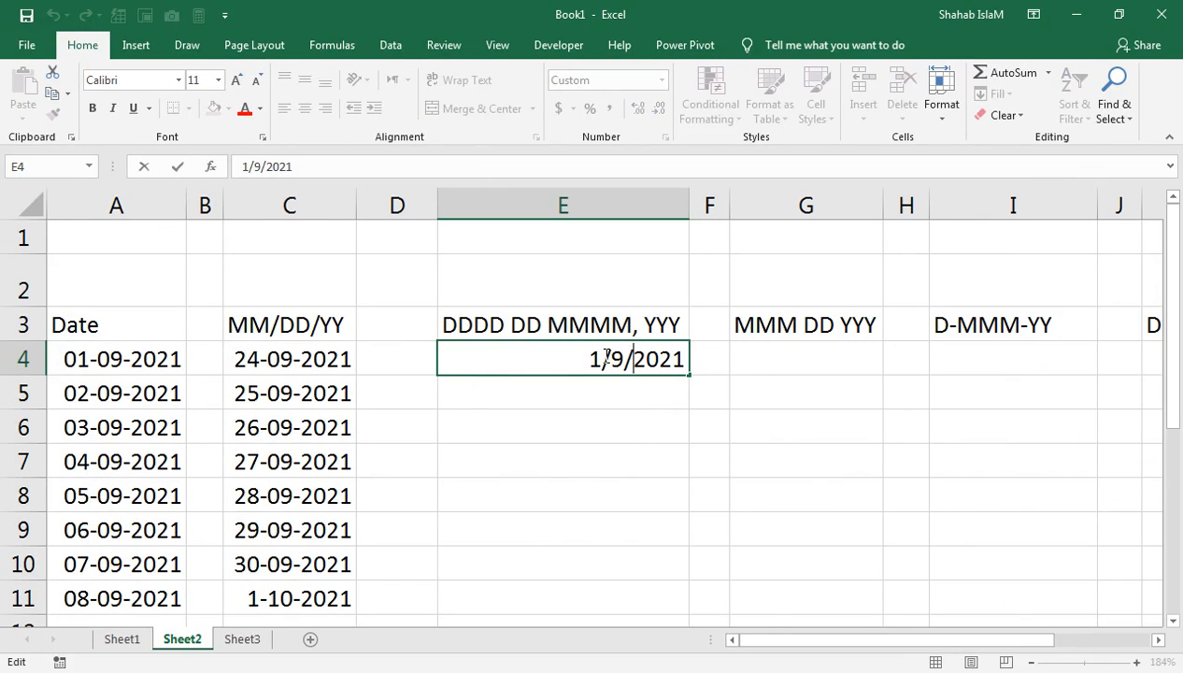
pyautogui.write('09-2')
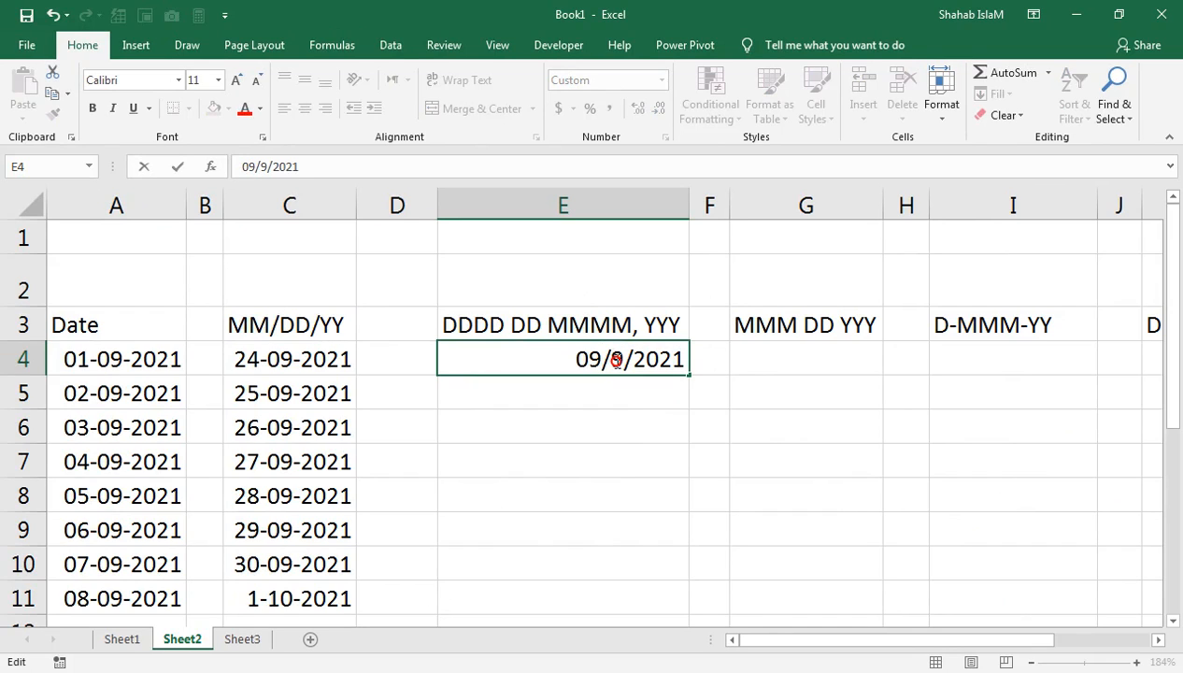
pyautogui.write('021')
pyautogui.press('Return')
pyautogui.click(656, 359)
pyautogui.moveTo(691, 378); pyautogui.dragTo(700, 604)
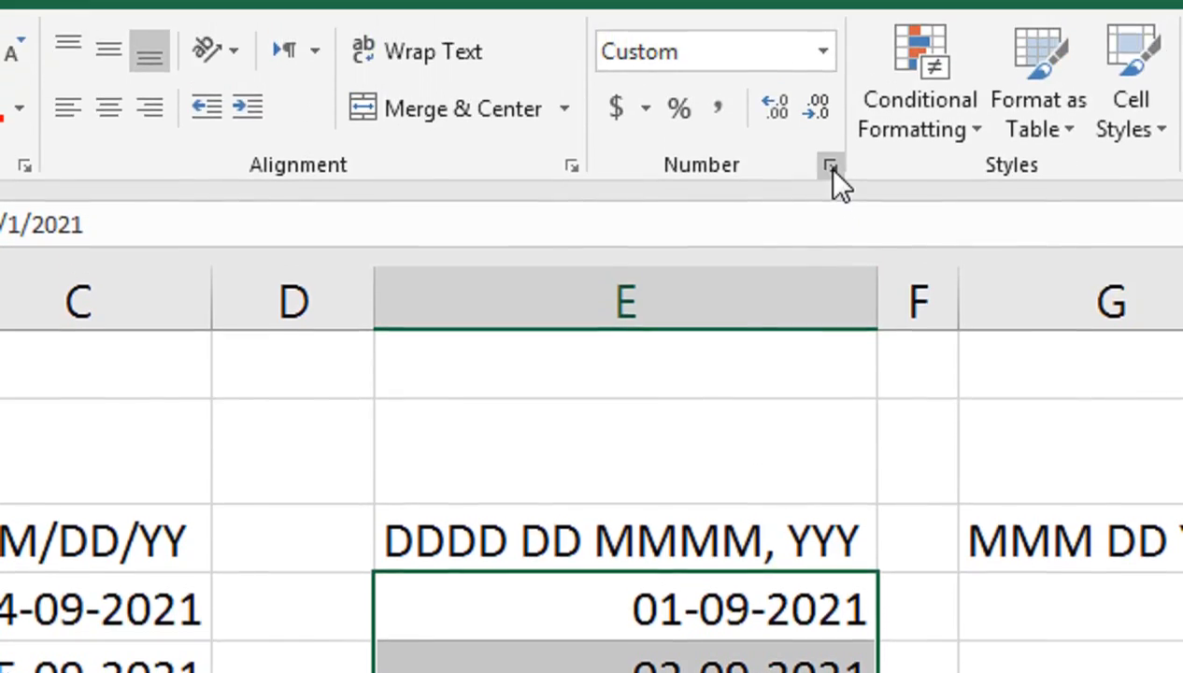
# Set the custom number format of E4:E11 to dddd dd mmmm, yyy
pyautogui.click(830, 62)
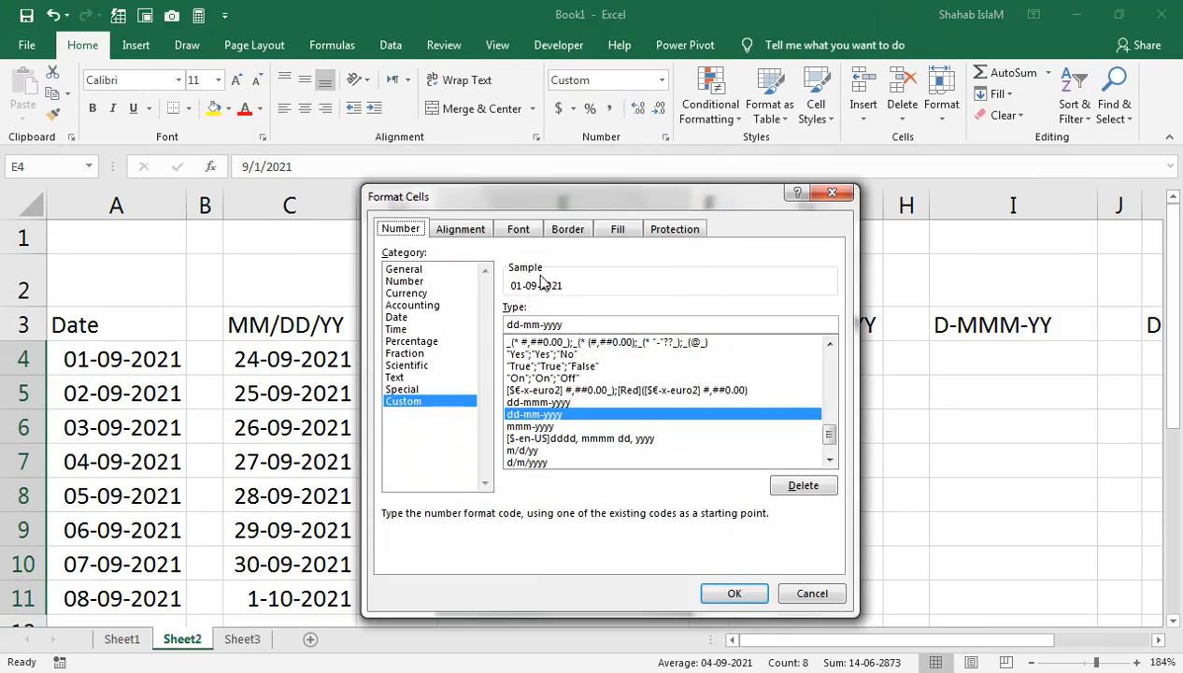
pyautogui.moveTo(468, 201); pyautogui.dragTo(806, 233)
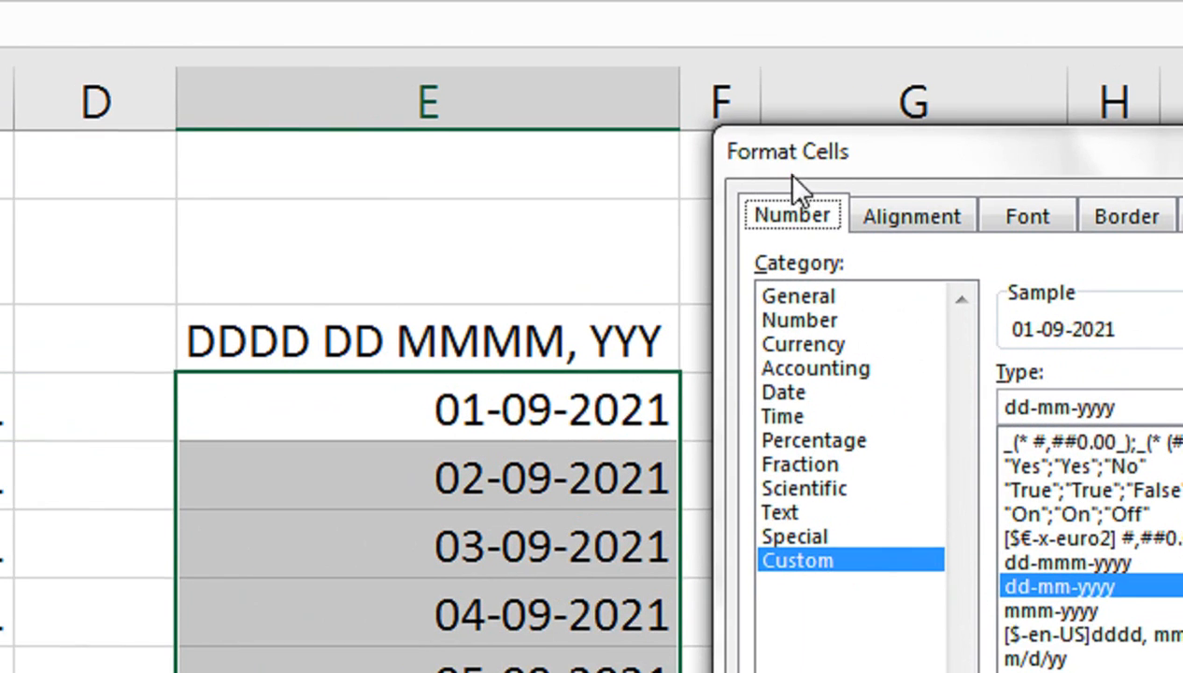
pyautogui.moveTo(787, 136); pyautogui.dragTo(752, 168)
pyautogui.click(979, 424)
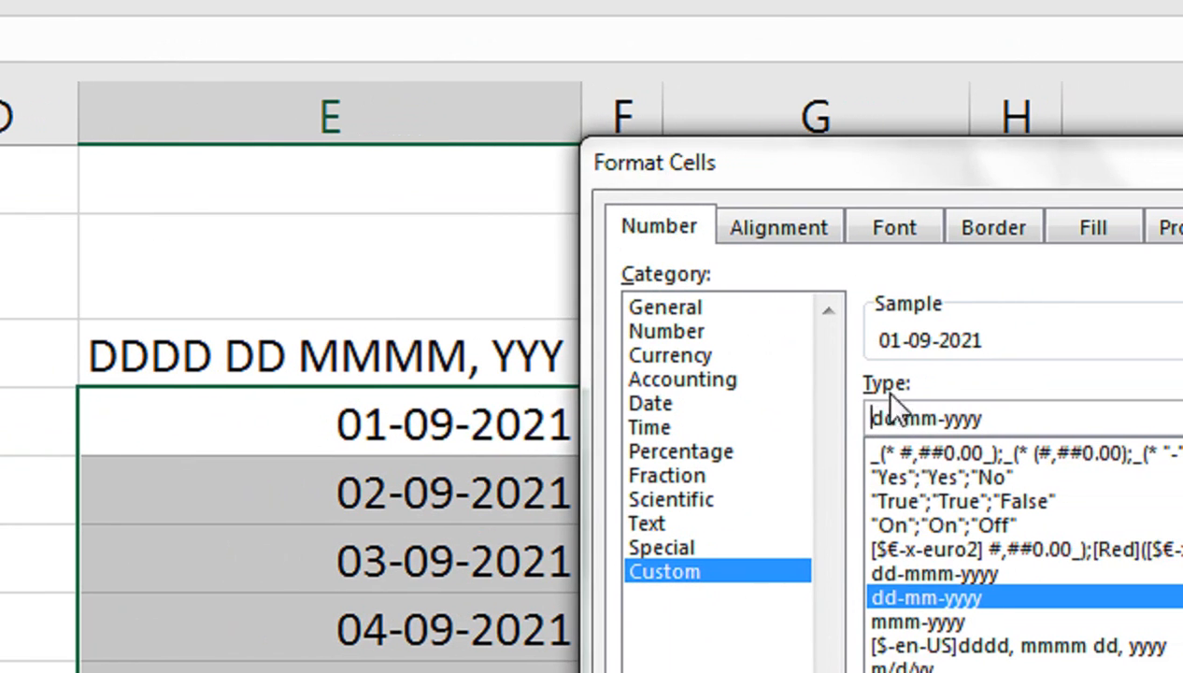
pyautogui.press('Home')
pyautogui.write('dd')
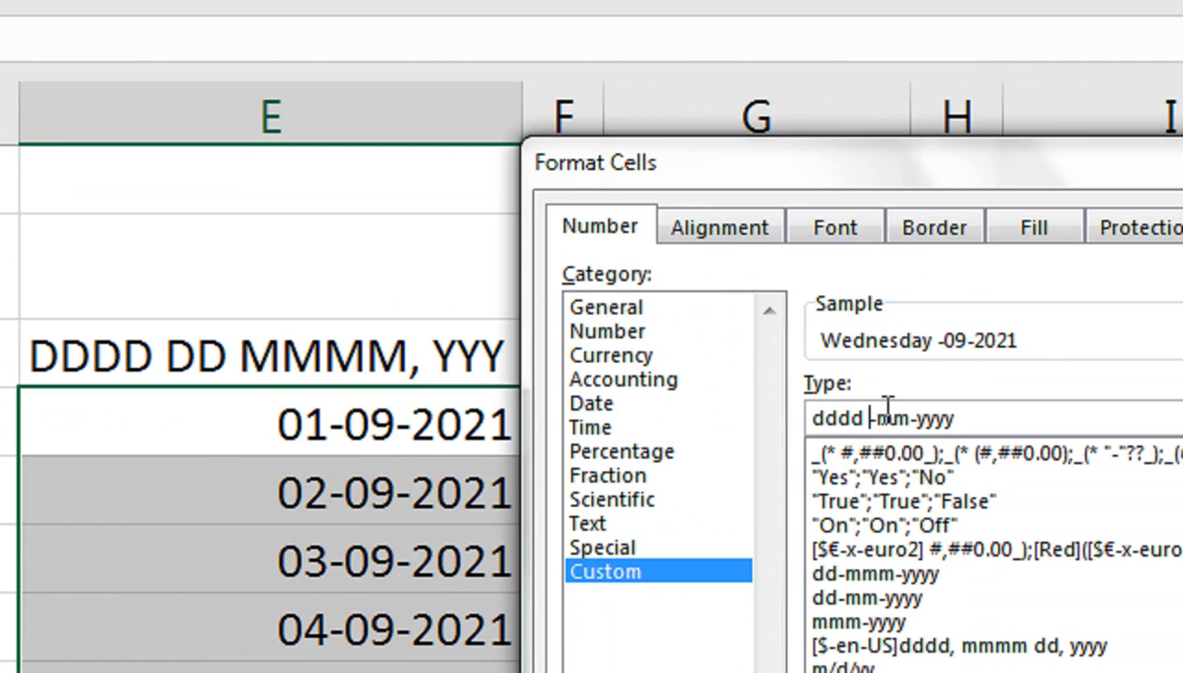
pyautogui.write(' dd')
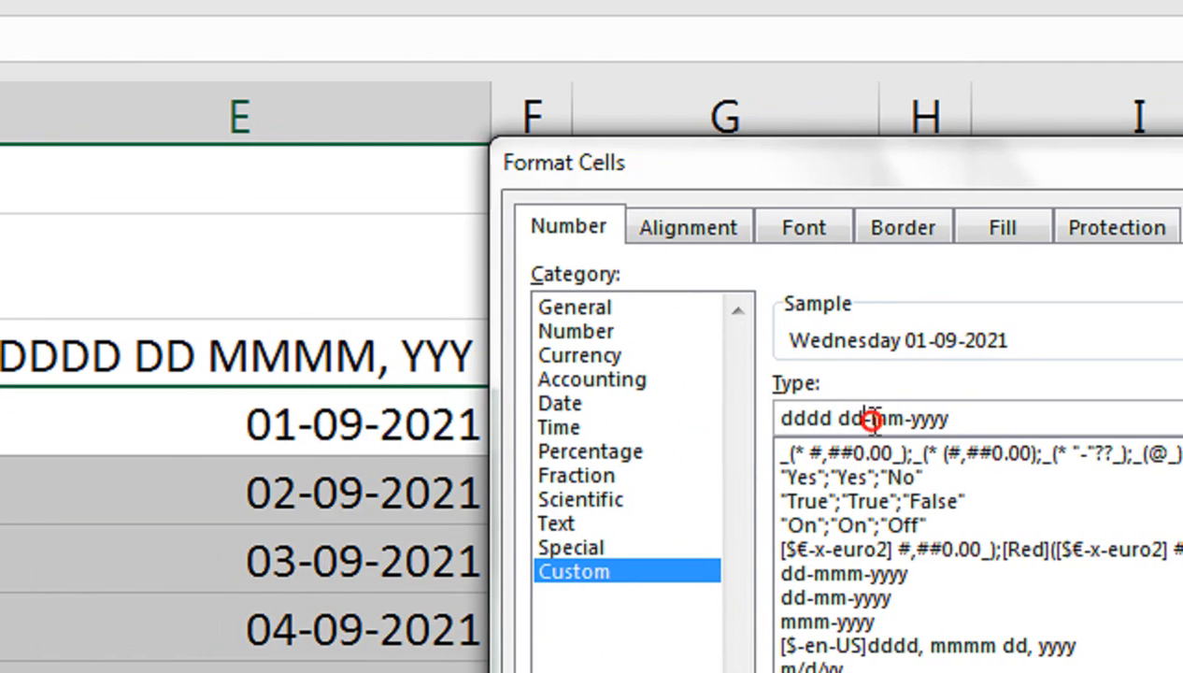
pyautogui.doubleClick(871, 420)
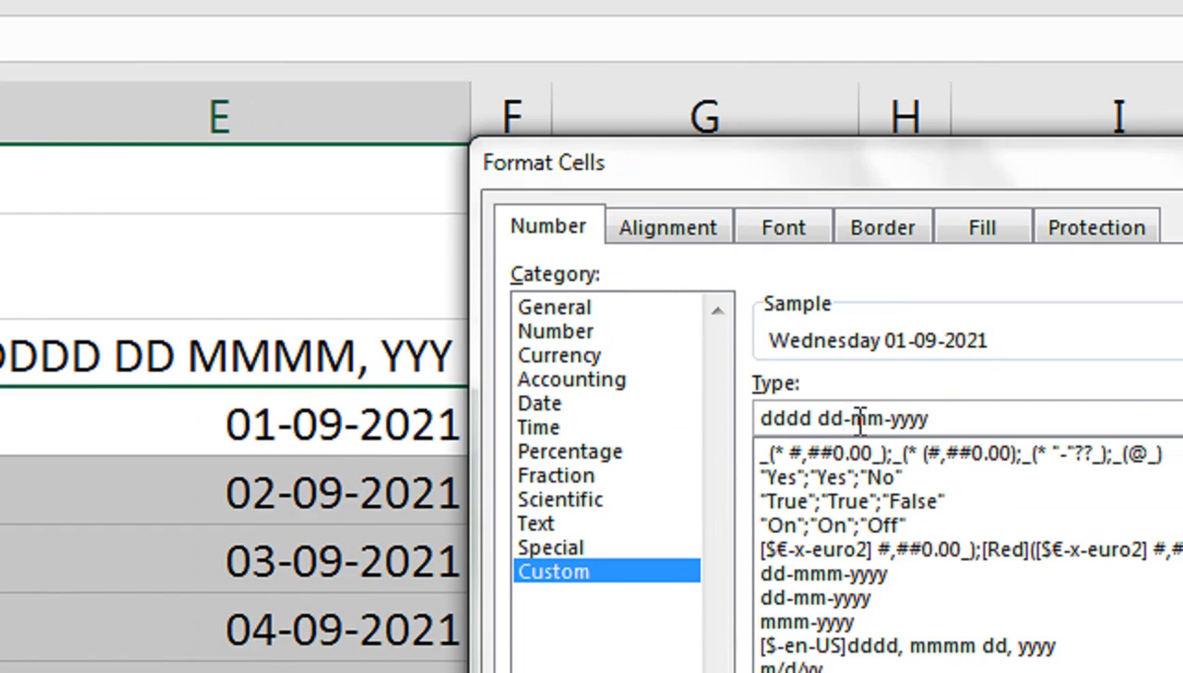
pyautogui.press('BackSpace')
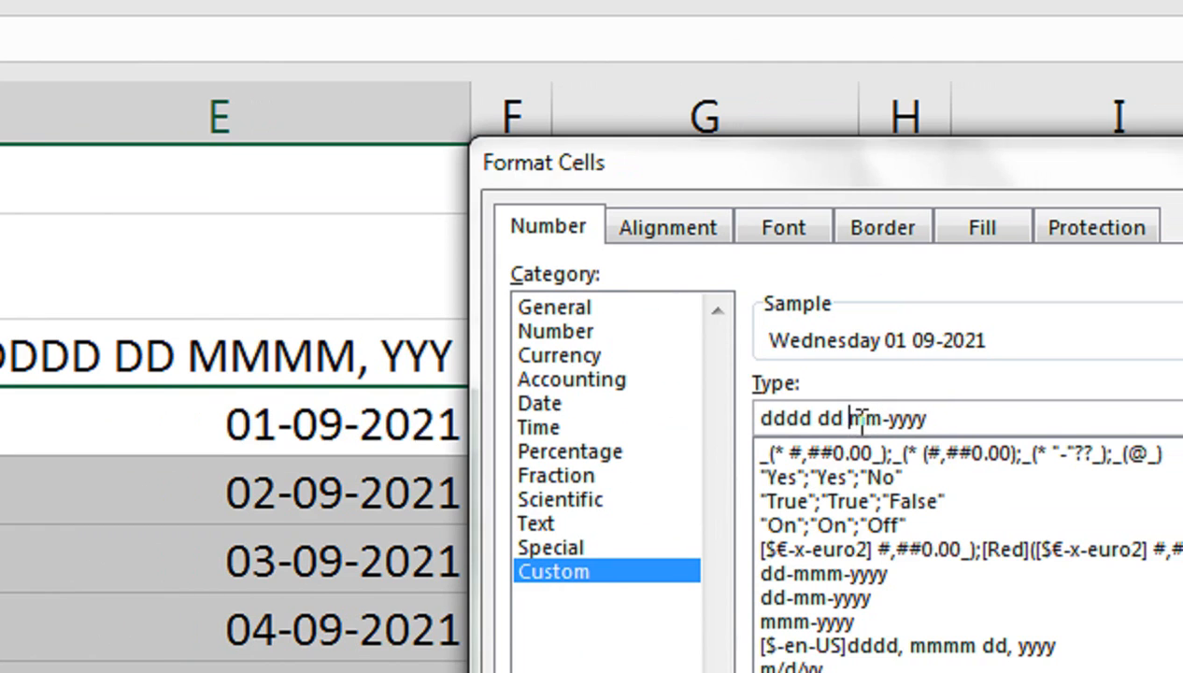
pyautogui.write('mmmm')
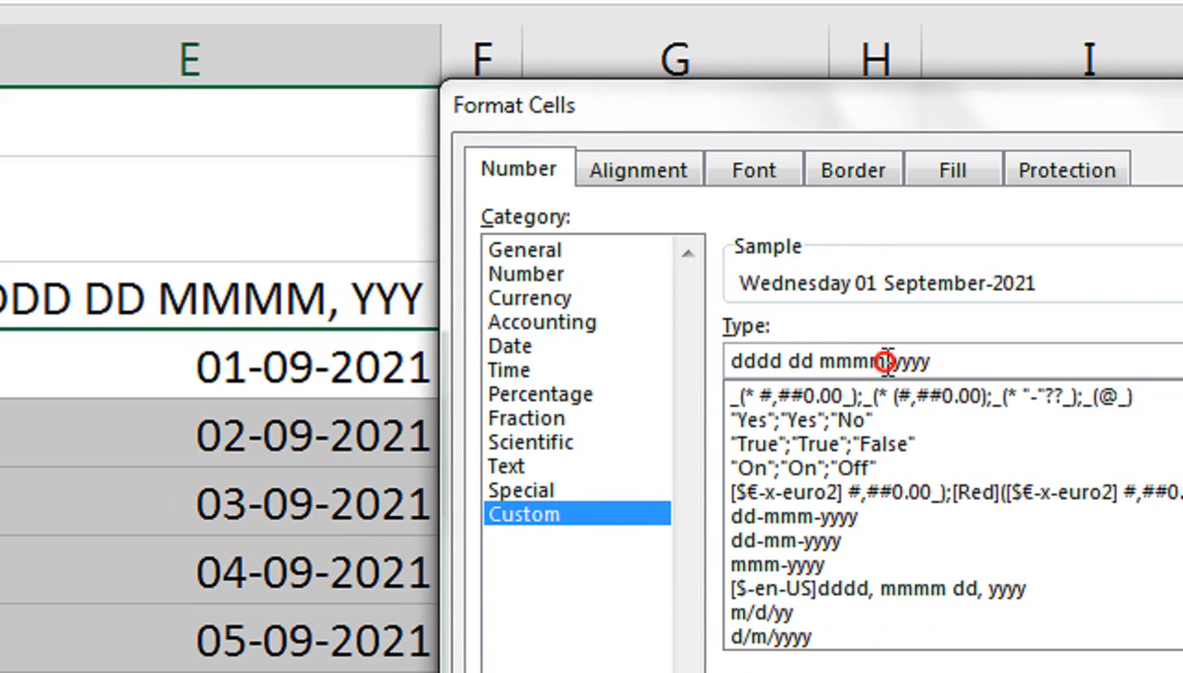
pyautogui.write(',')
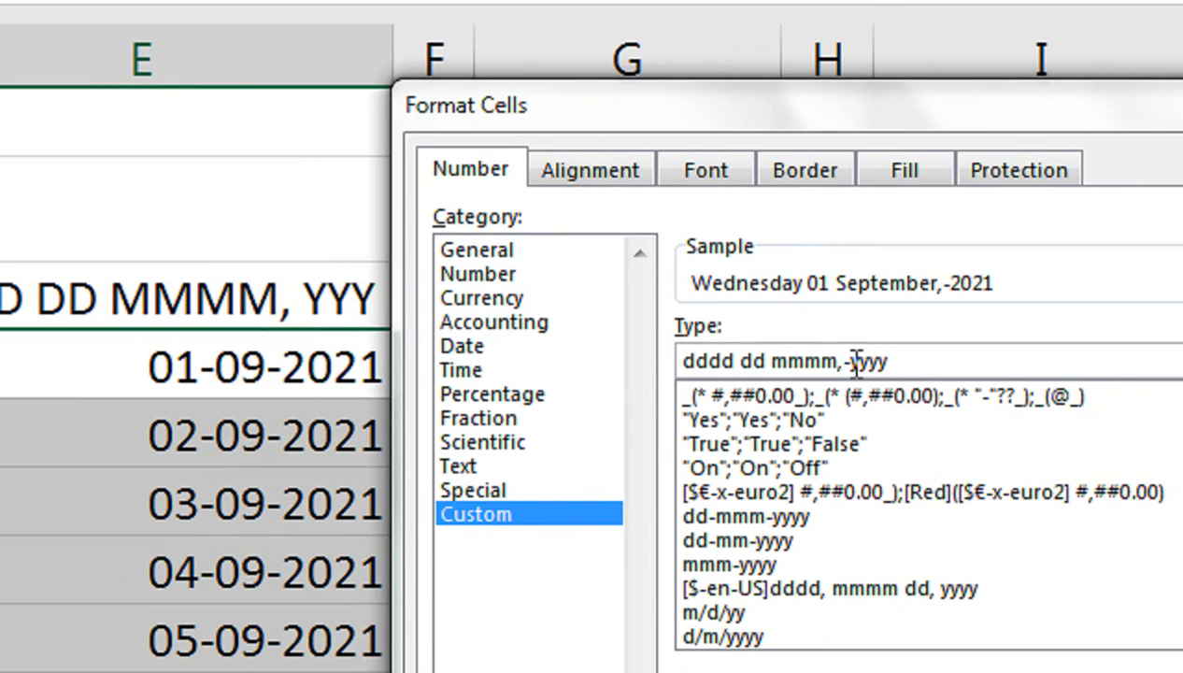
pyautogui.press('Delete')
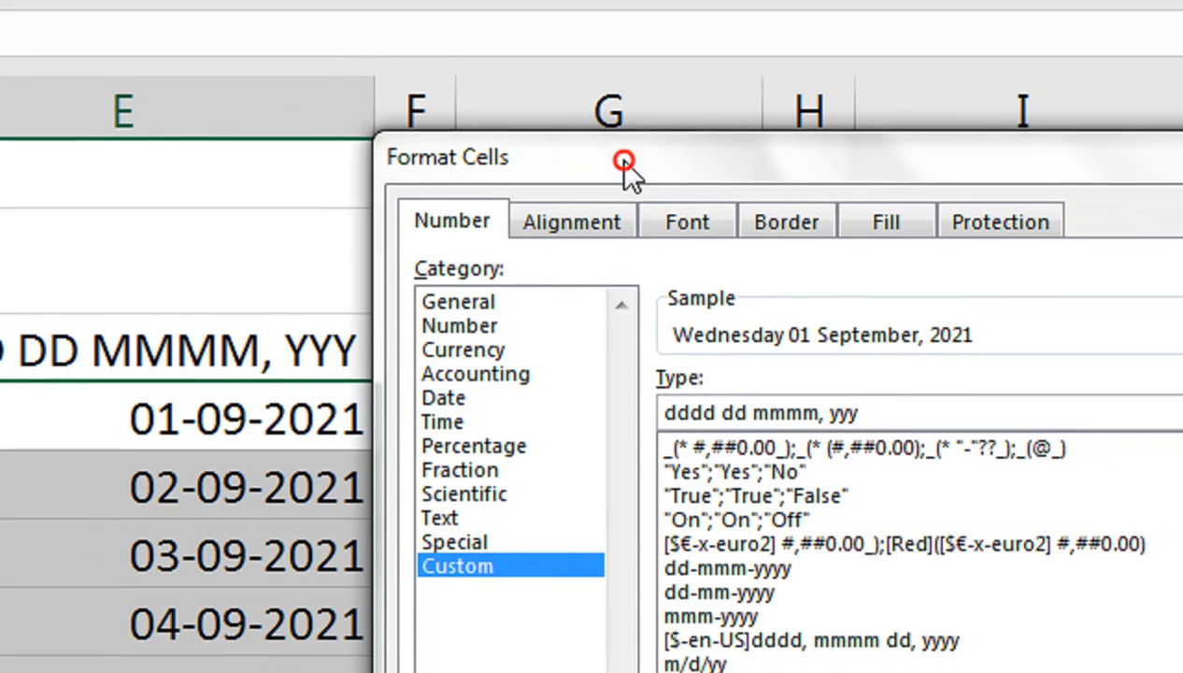
pyautogui.moveTo(630, 107); pyautogui.dragTo(654, 93)
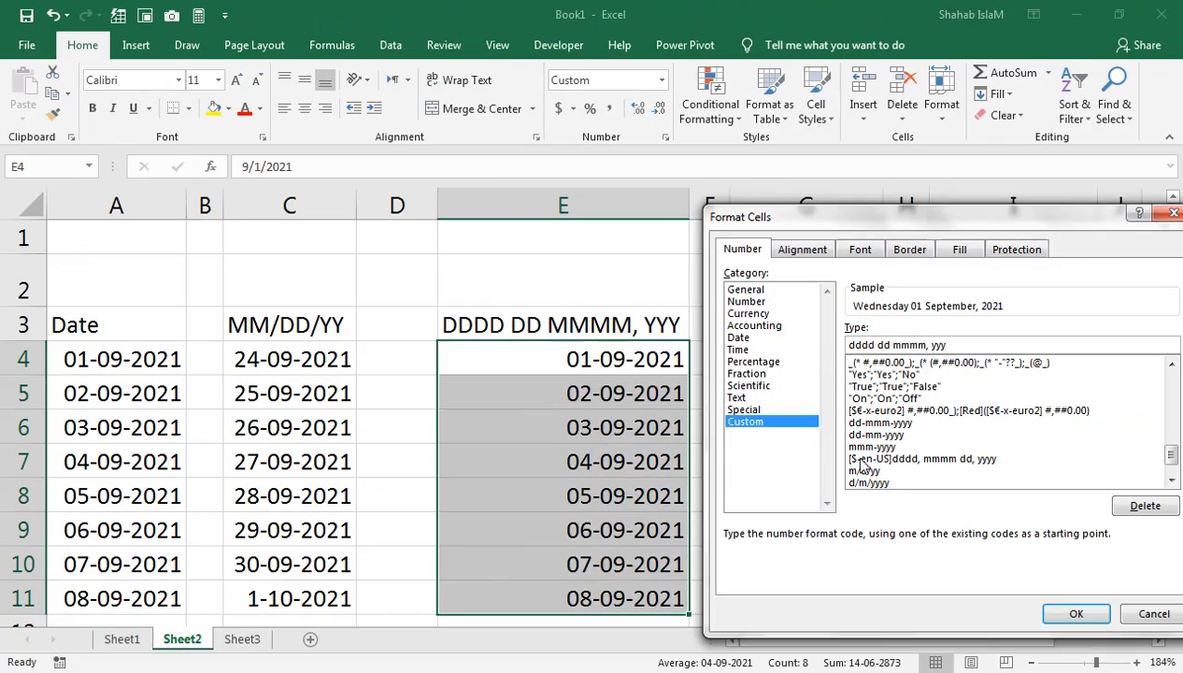
pyautogui.click(1058, 613)
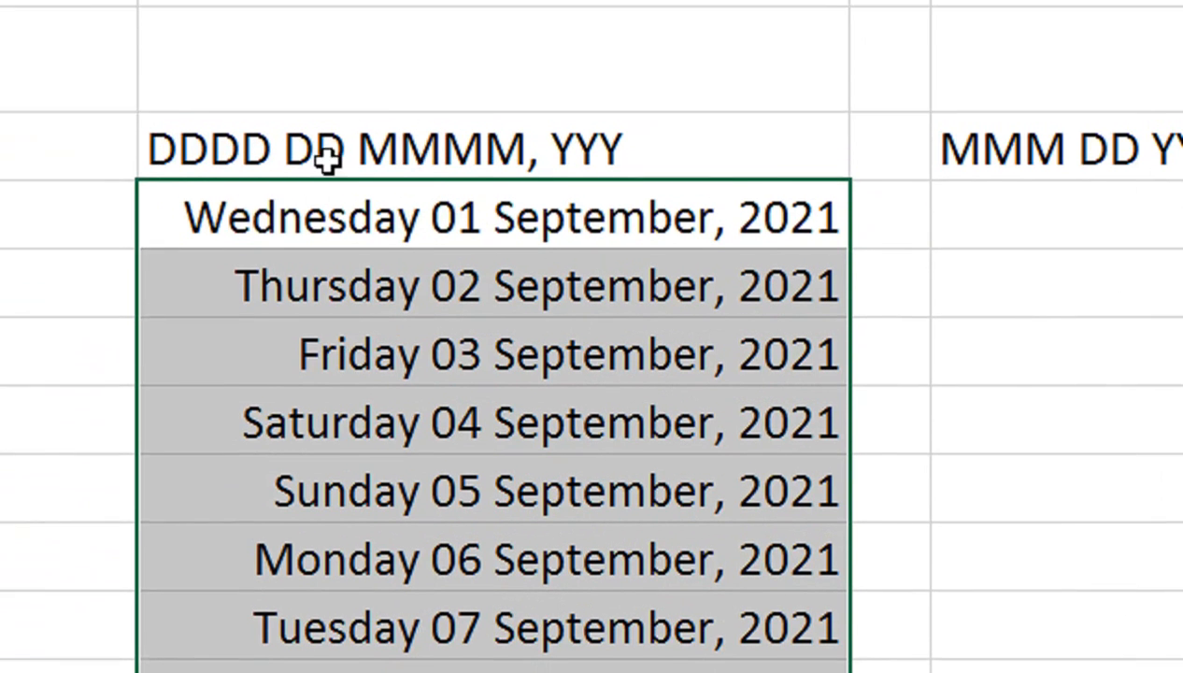
pyautogui.click(327, 158)
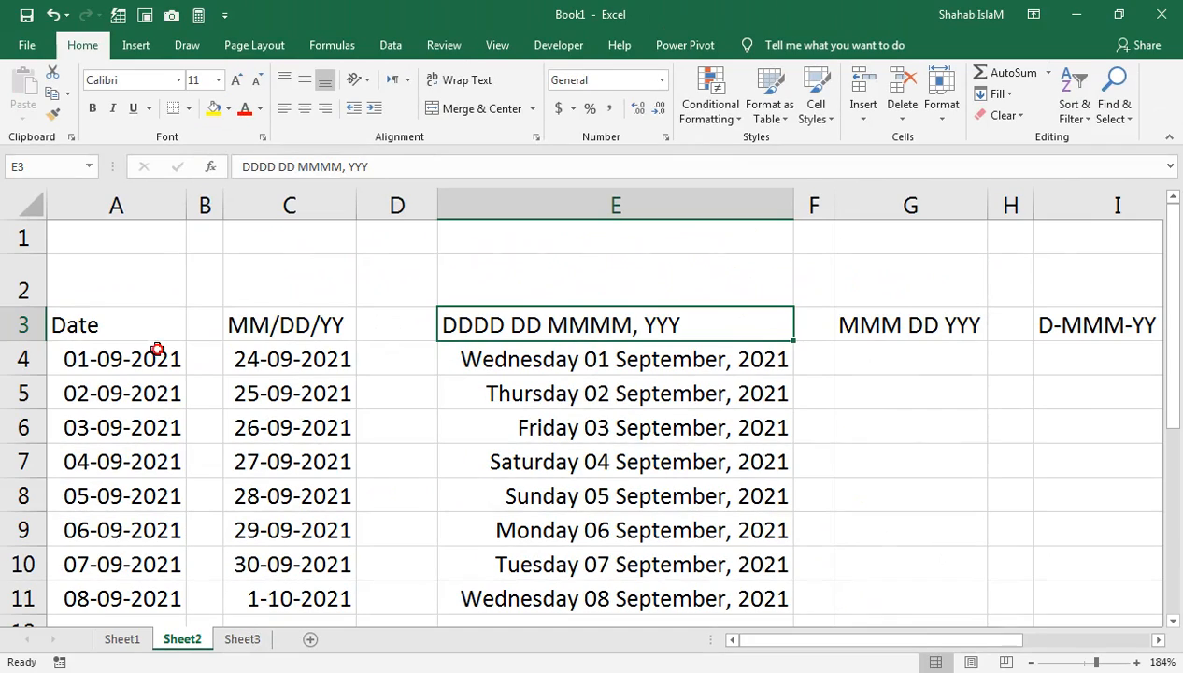
# Copy the date in A4 to G4 and fill it down to G11 as a daily series
pyautogui.click(157, 349)
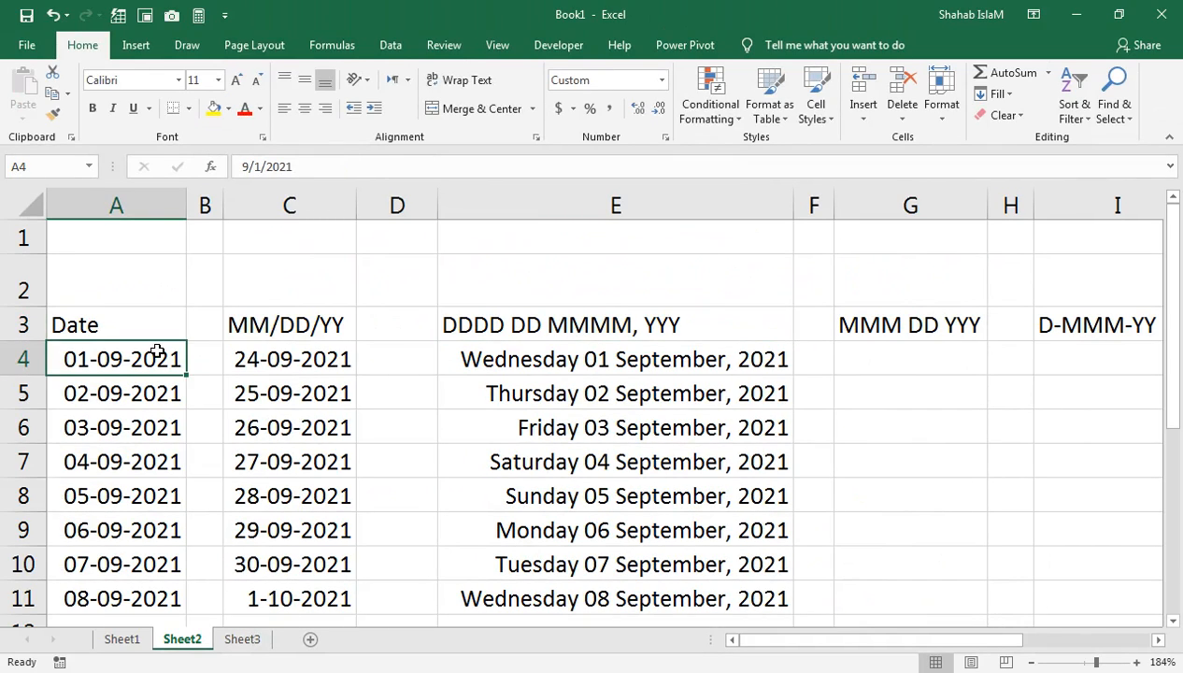
pyautogui.hotkey('ctrl', 'c')
pyautogui.click(914, 353)
pyautogui.hotkey('ctrl', 'v')
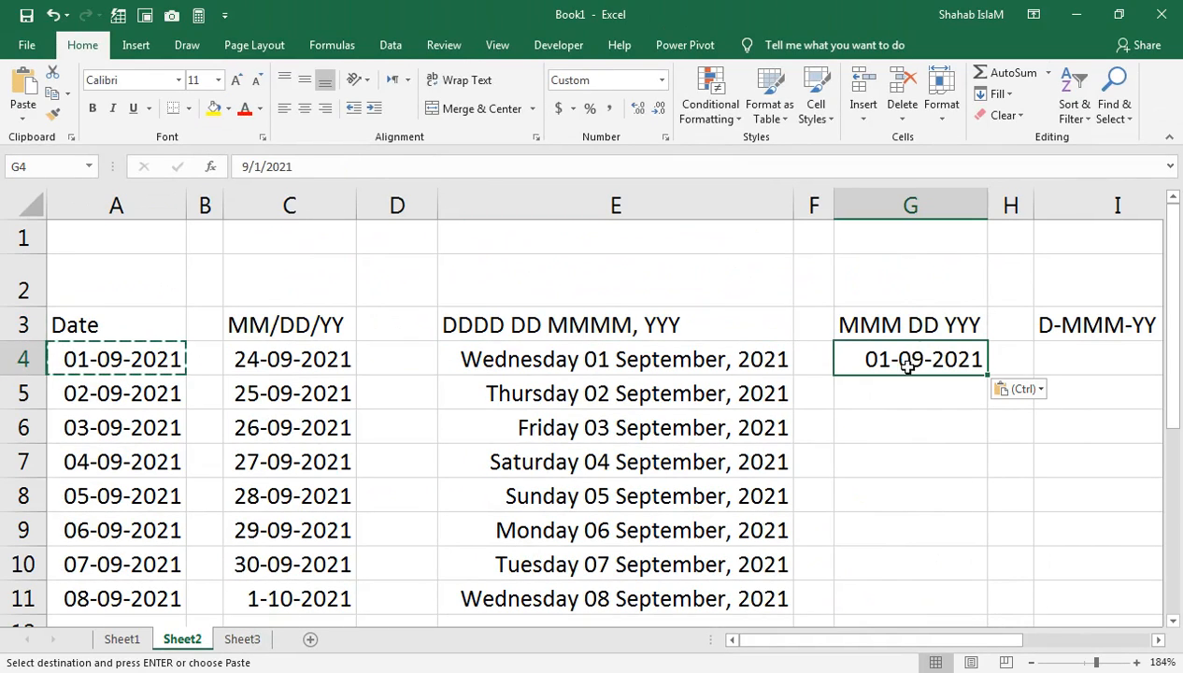
pyautogui.moveTo(986, 375); pyautogui.dragTo(966, 602)
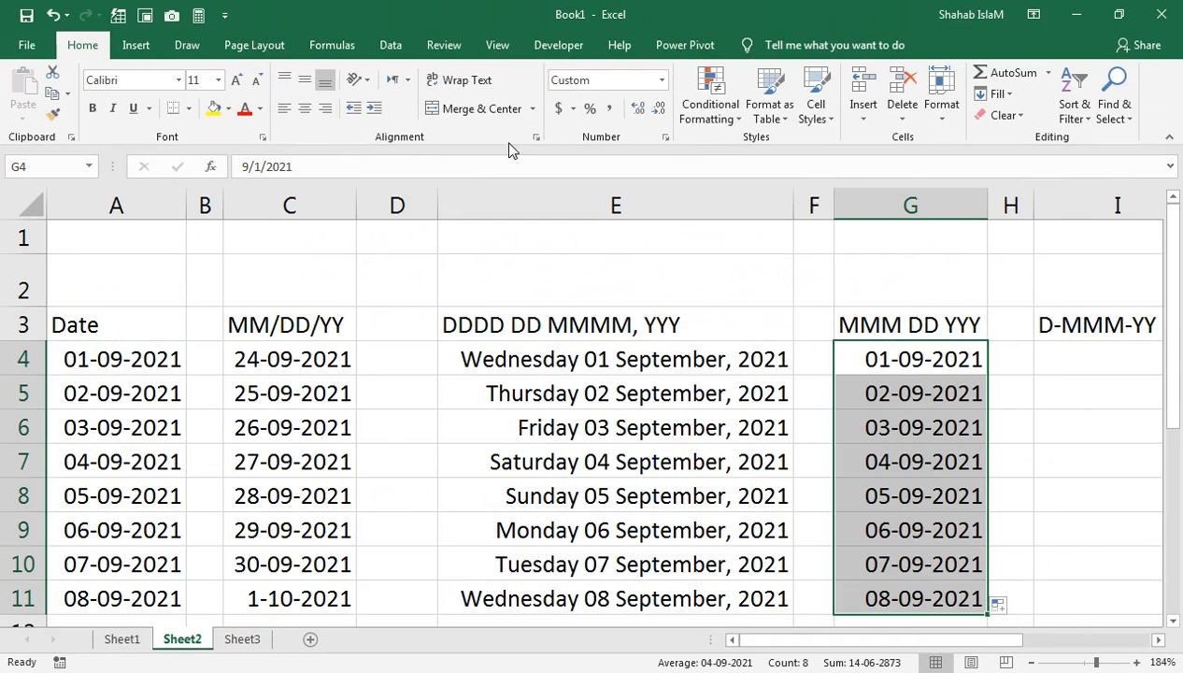
# Set the custom number format of G4:G11 to mmm dd yyy
pyautogui.click(663, 138)
pyautogui.moveTo(792, 222); pyautogui.dragTo(449, 266)
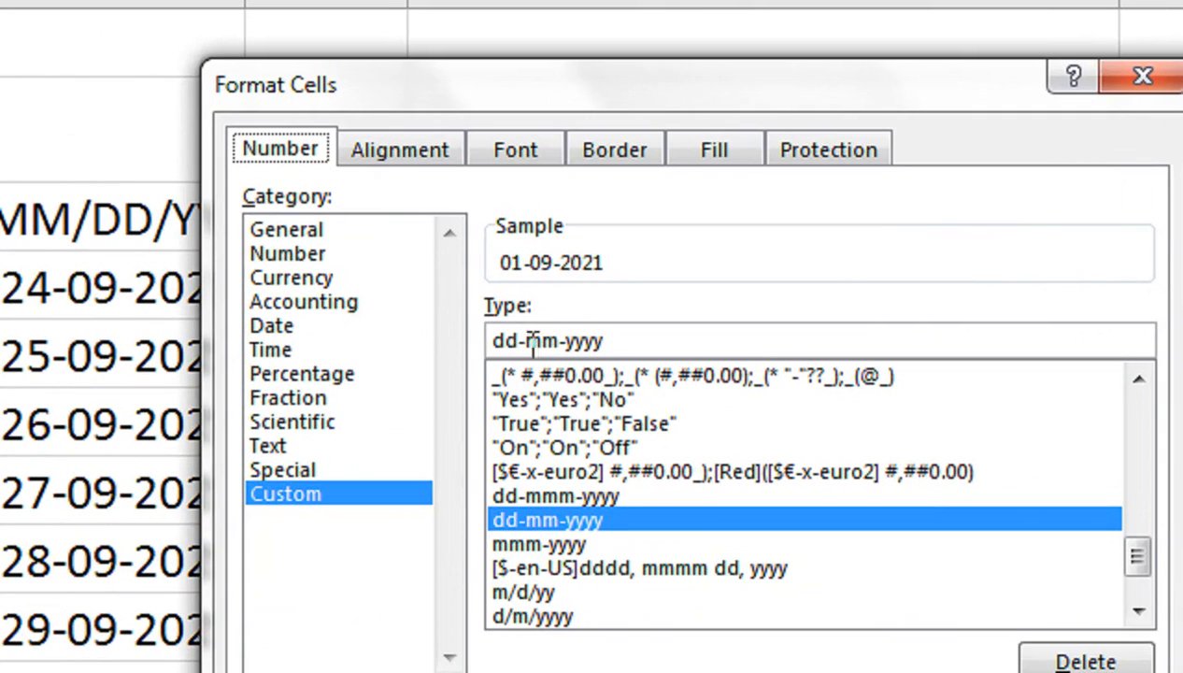
pyautogui.click(558, 336)
pyautogui.press('BackSpace')
pyautogui.press('BackSpace')
pyautogui.press('BackSpace')
pyautogui.press('BackSpace')
pyautogui.press('BackSpace')
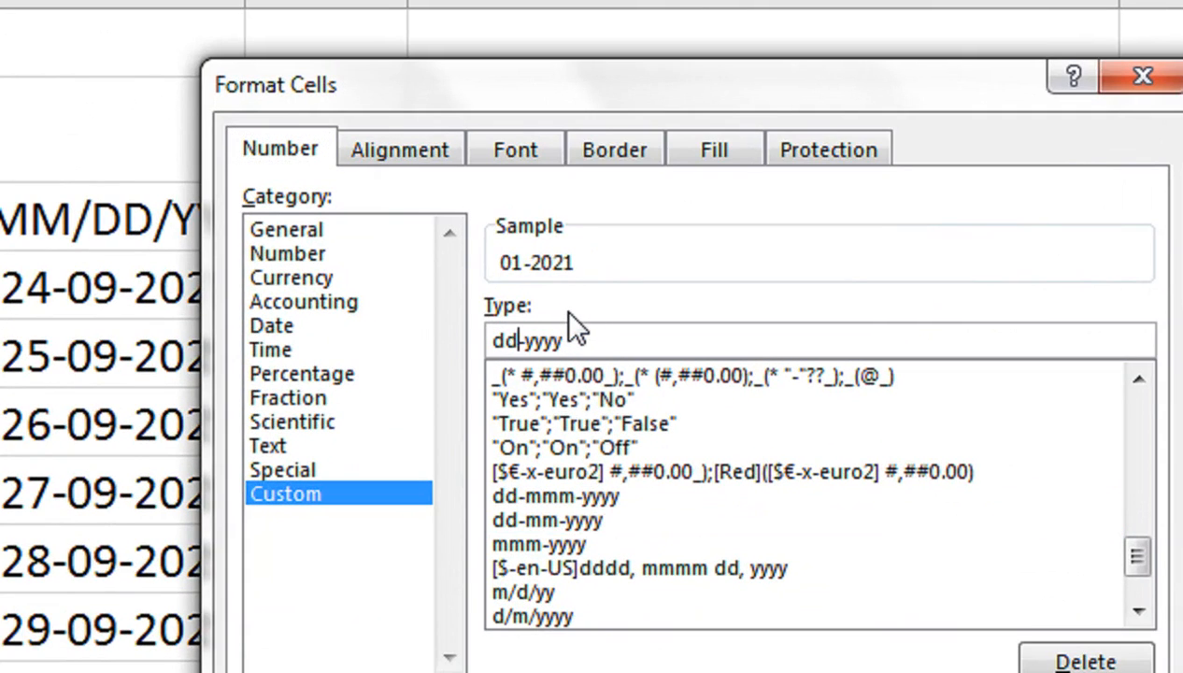
pyautogui.write('mmm ')
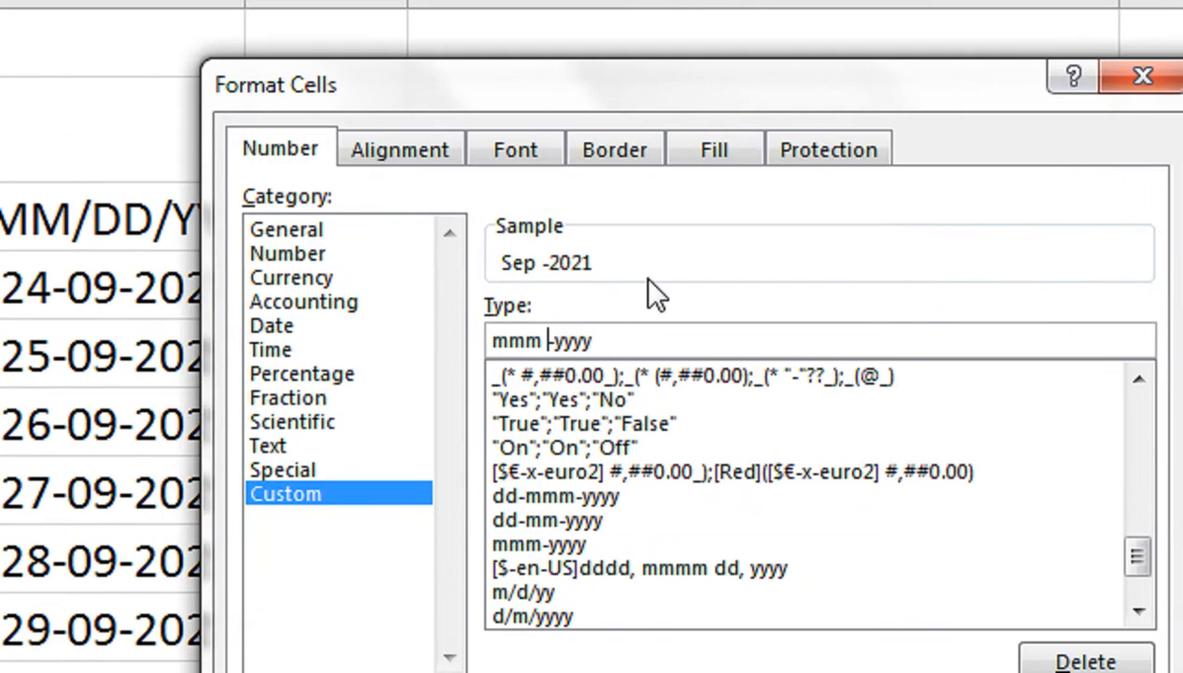
pyautogui.write('dd ')
pyautogui.write('yyy')
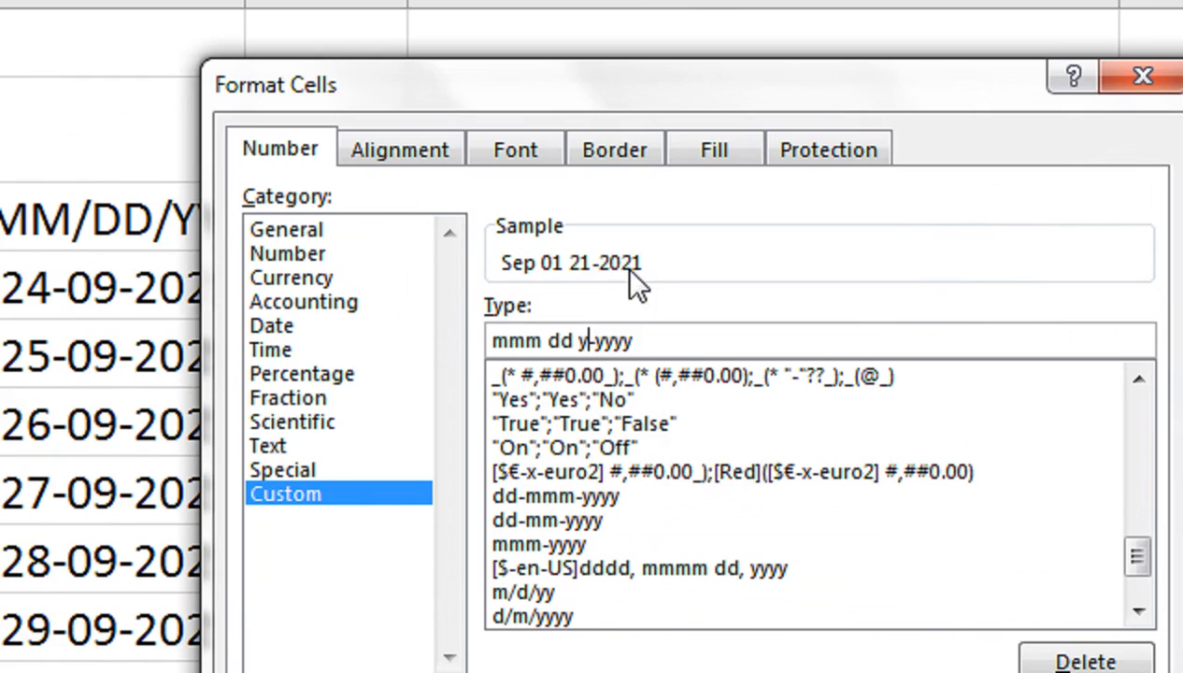
pyautogui.click(674, 335)
pyautogui.press('BackSpace')
pyautogui.press('BackSpace')
pyautogui.press('BackSpace')
pyautogui.press('BackSpace')
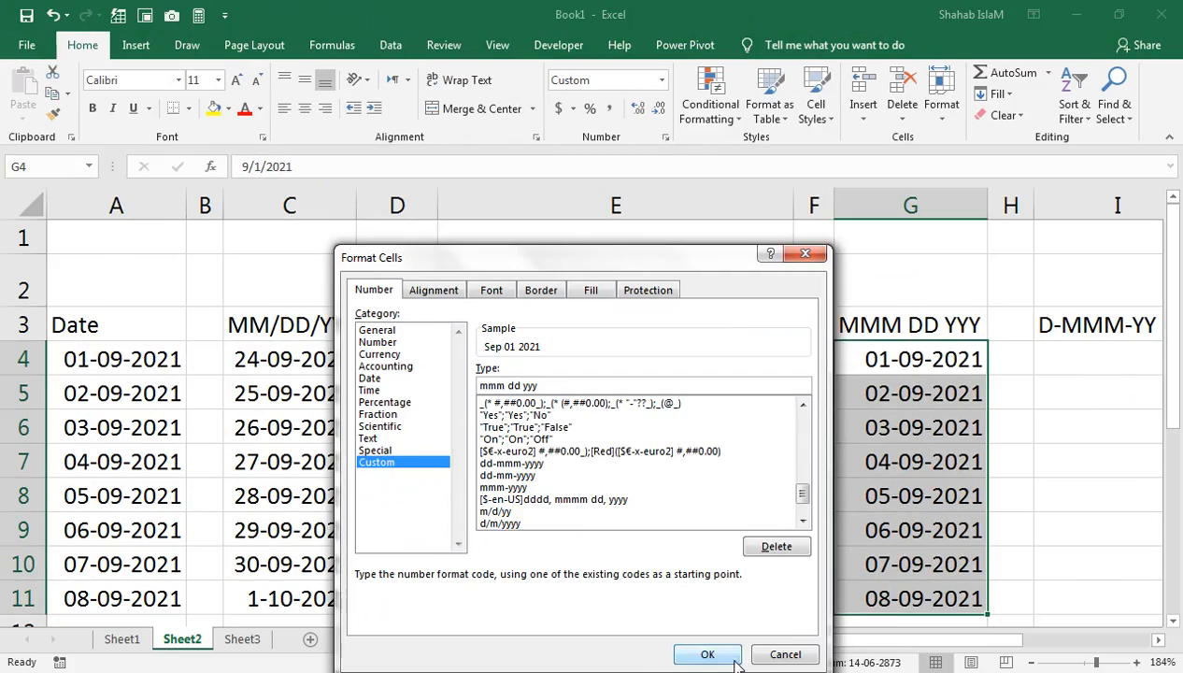
pyautogui.click(735, 656)
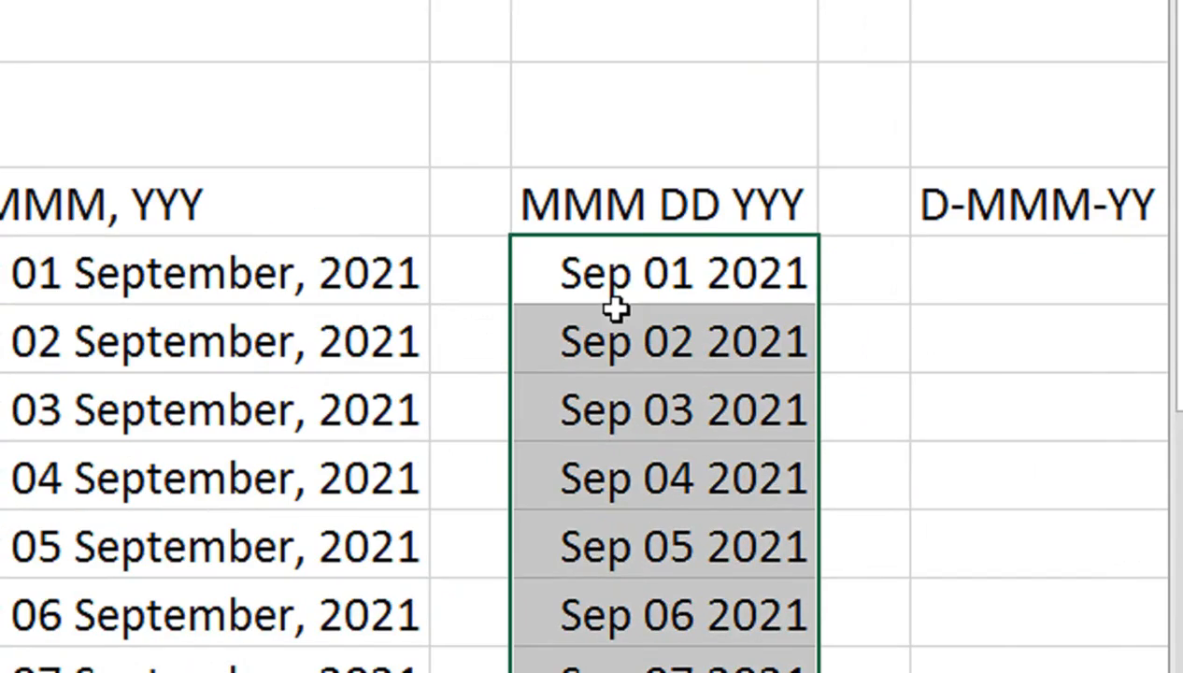
pyautogui.click(615, 262)
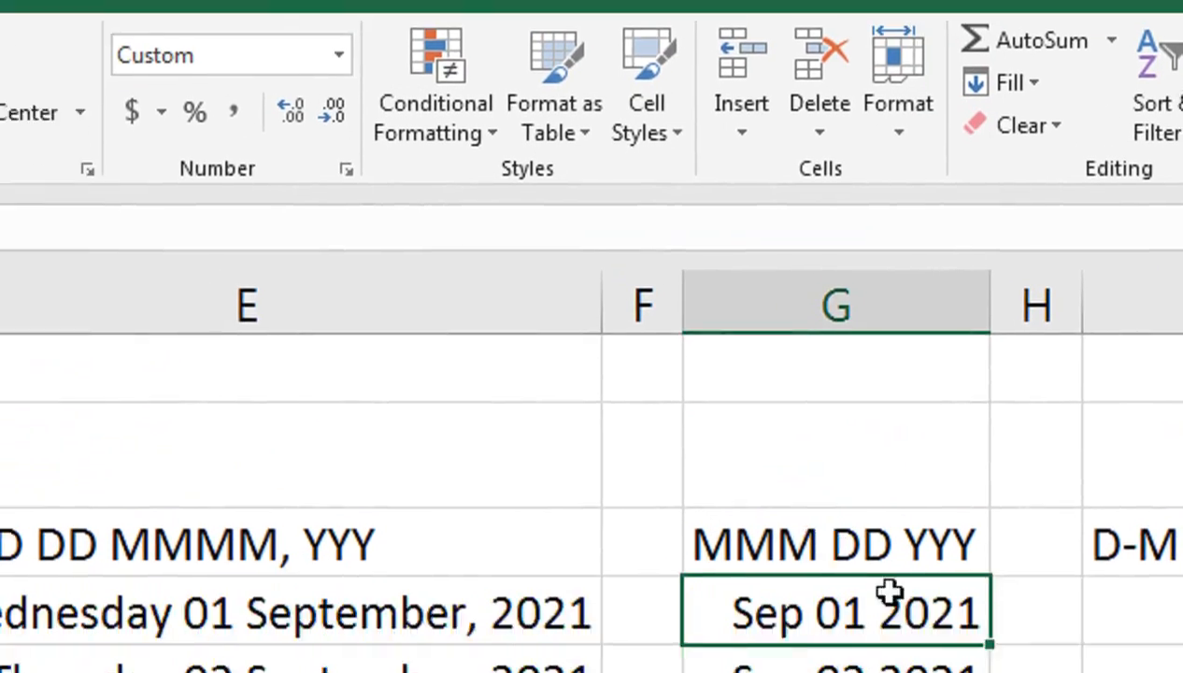
pyautogui.click(1093, 665)
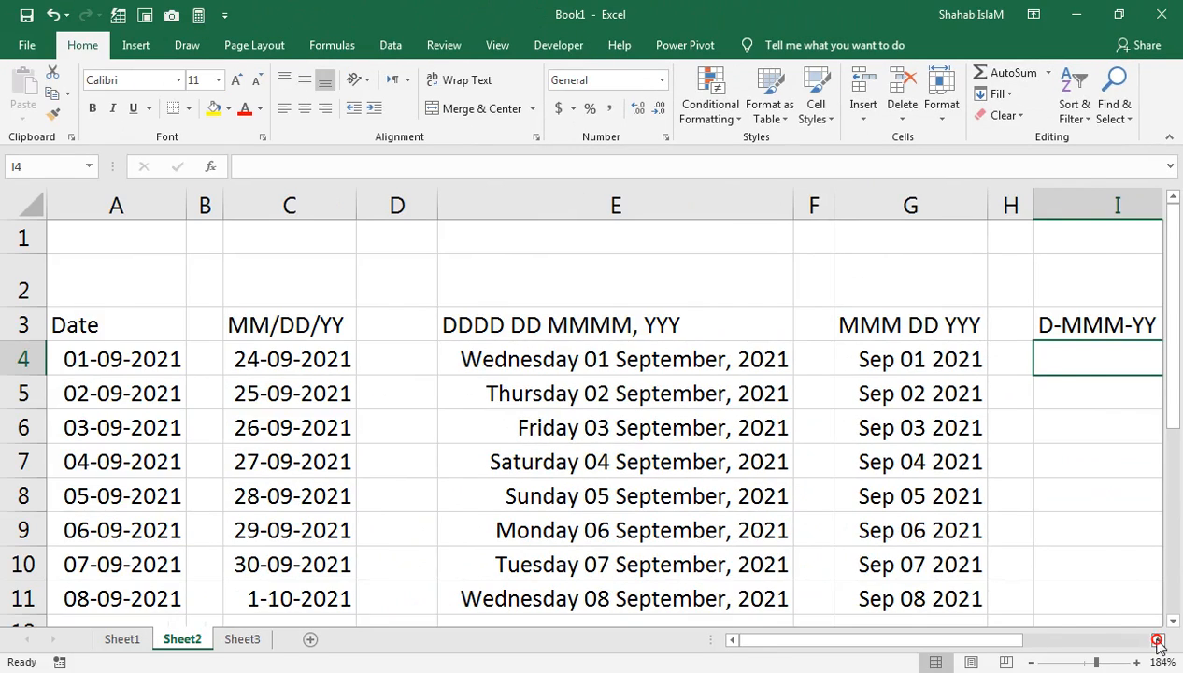
pyautogui.click(1158, 640)
pyautogui.click(1157, 639)
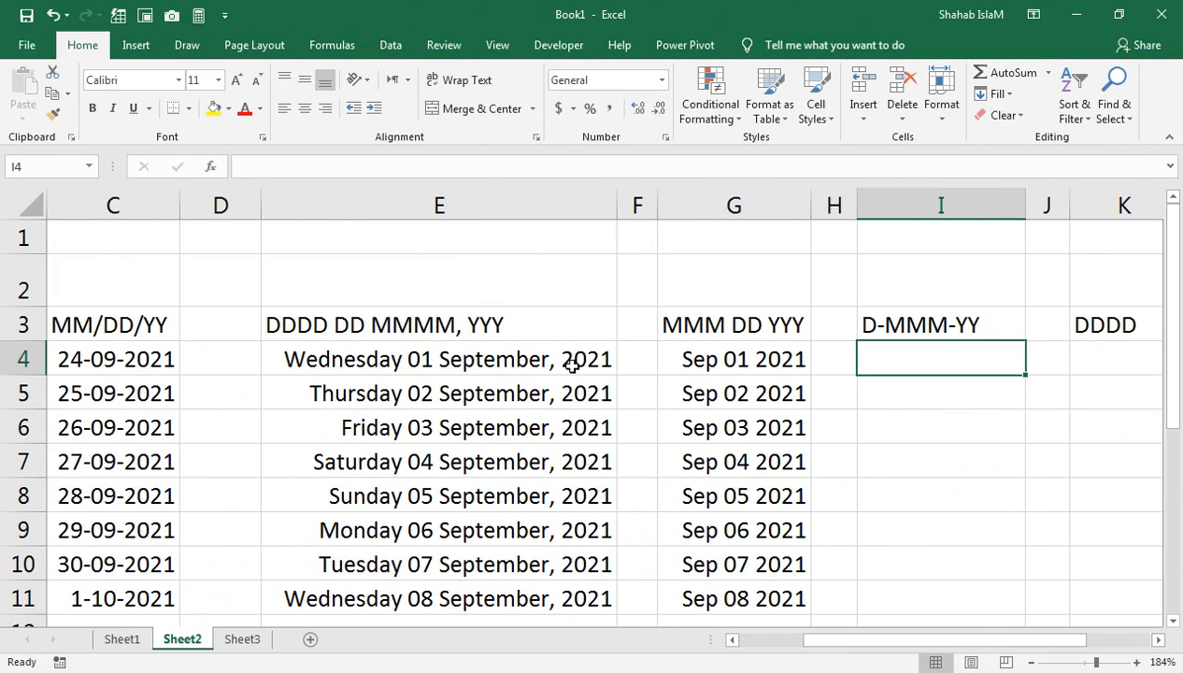
pyautogui.click(164, 350)
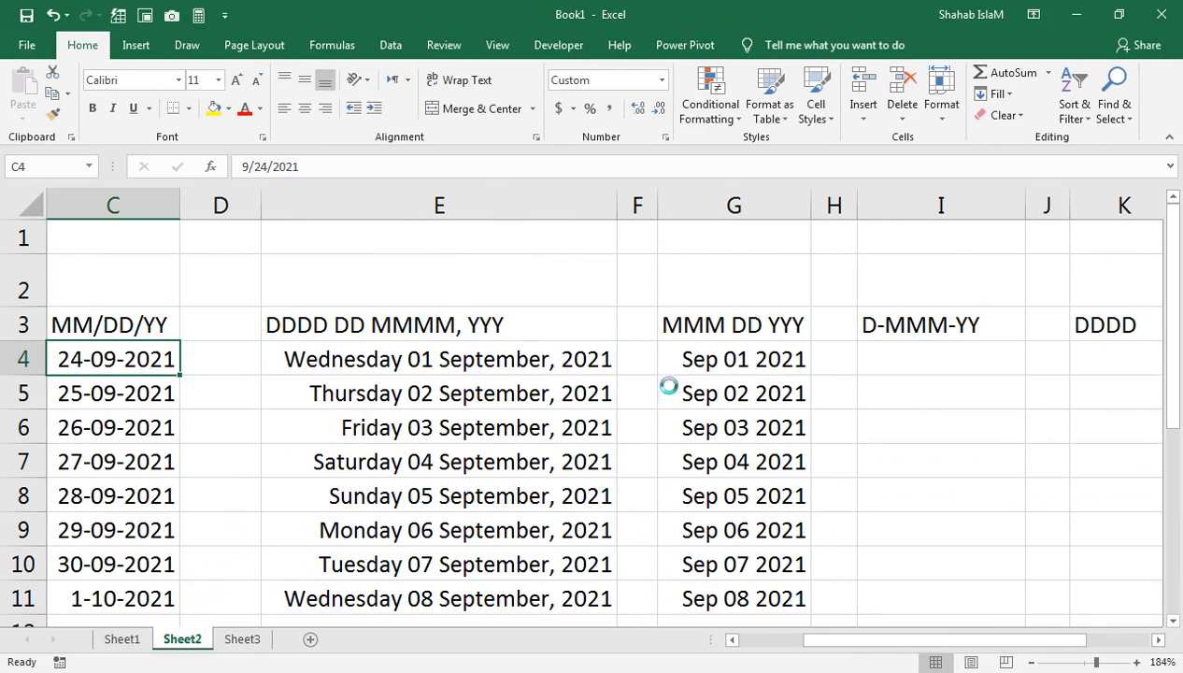
pyautogui.hotkey('ctrl', 'c')
pyautogui.click(946, 364)
pyautogui.press('Escape')
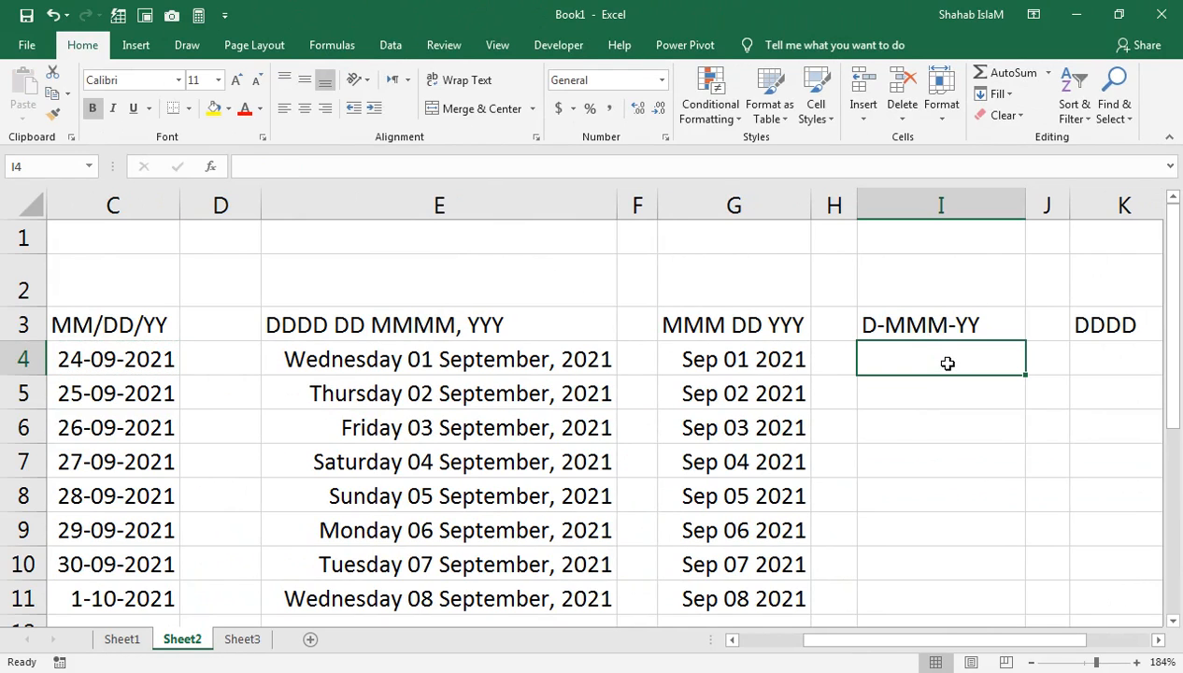
# Copy the date in C4 to I4 and fill it down to I11 as a daily series
pyautogui.click(90, 371)
pyautogui.hotkey('ctrl', 'c')
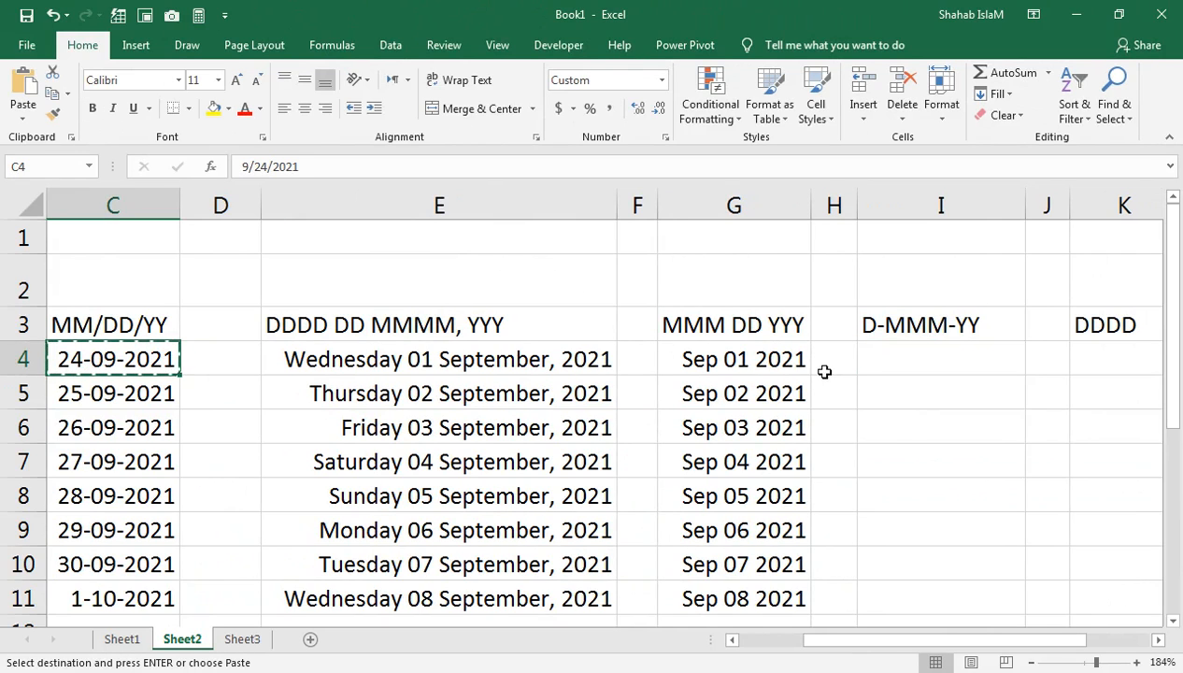
pyautogui.click(923, 363)
pyautogui.hotkey('ctrl', 'v')
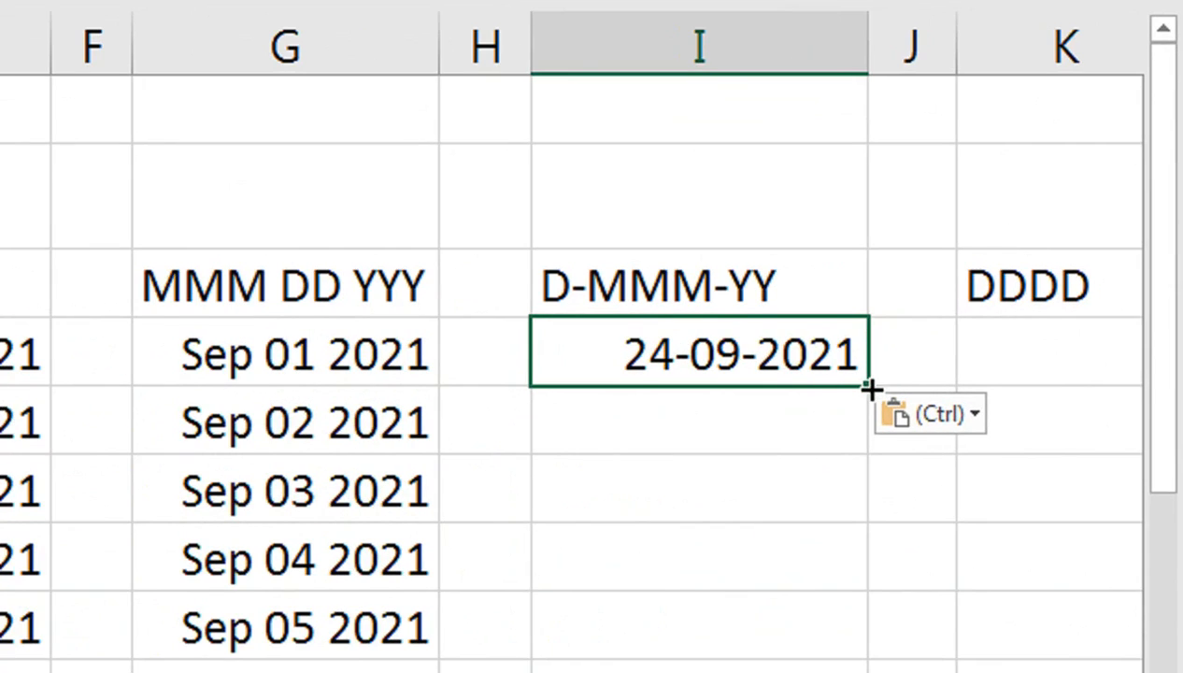
pyautogui.moveTo(869, 389); pyautogui.dragTo(805, 672)
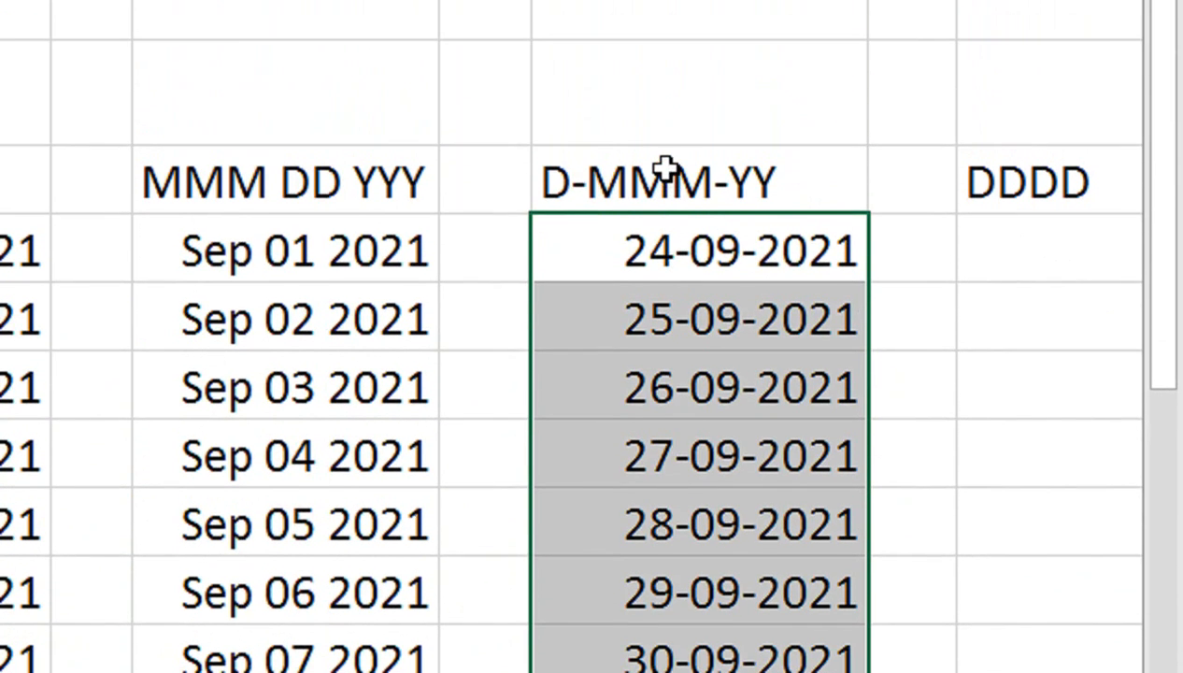
# Set the custom number format of I4:I11 to d-mmm-yy
pyautogui.hotkey('ctrl', '1')
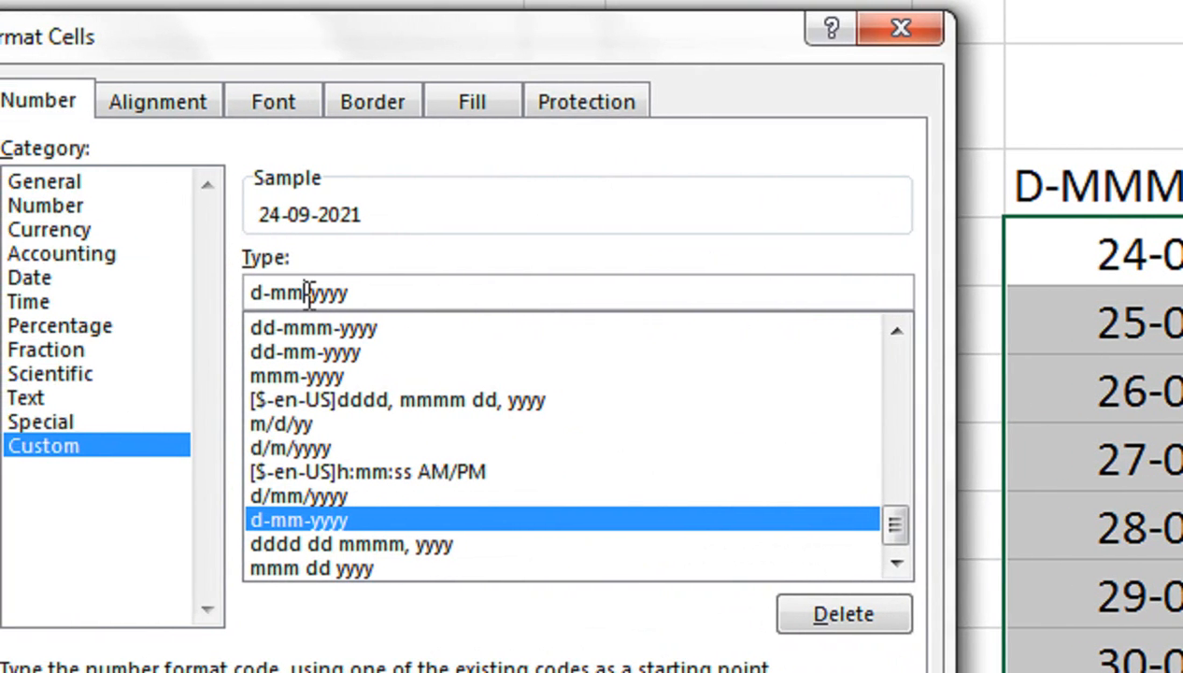
pyautogui.click(309, 292)
pyautogui.write('m')
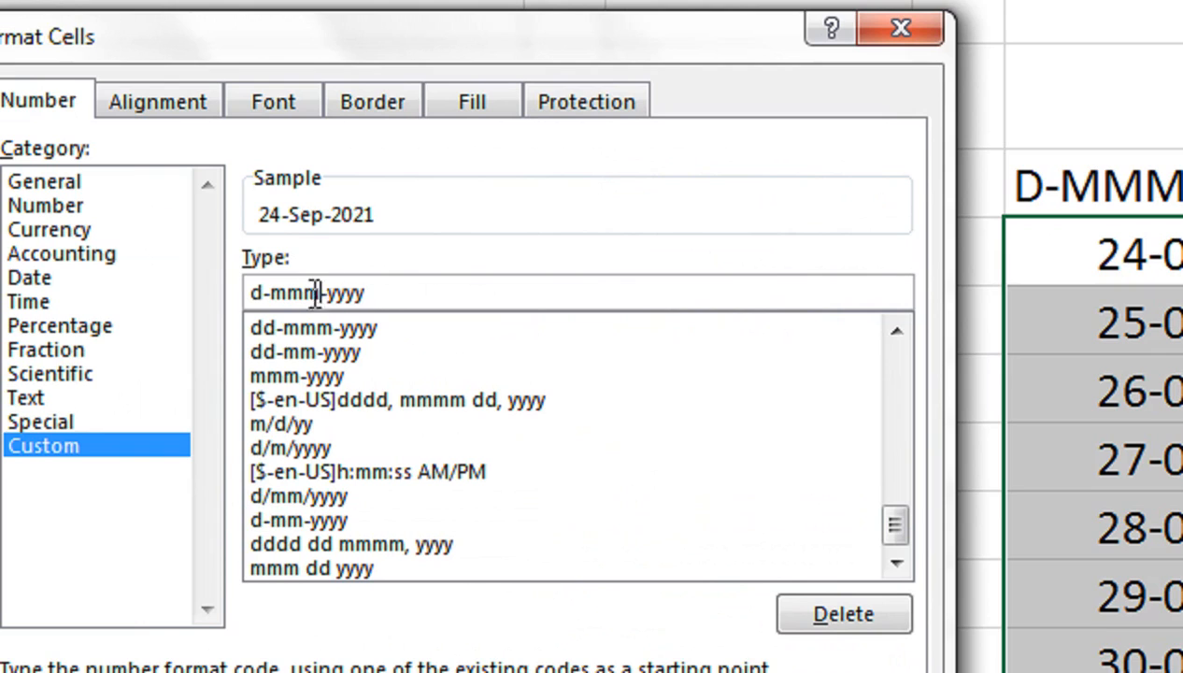
pyautogui.click(400, 286)
pyautogui.press('BackSpace')
pyautogui.press('BackSpace')
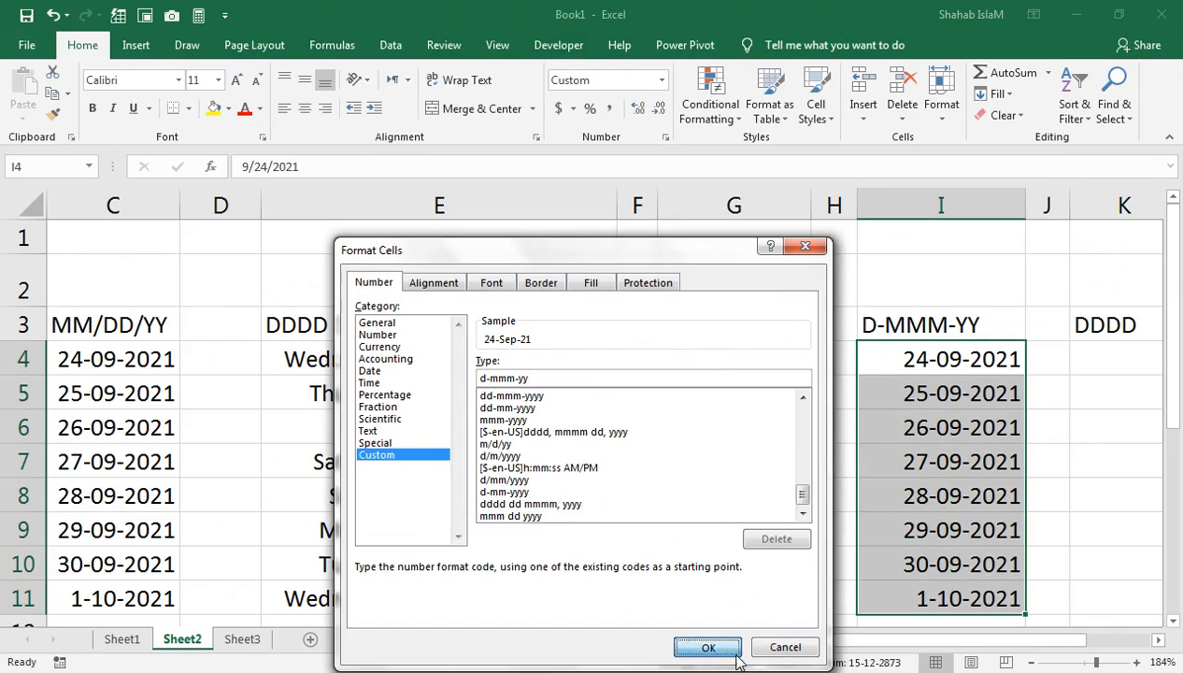
pyautogui.click(731, 649)
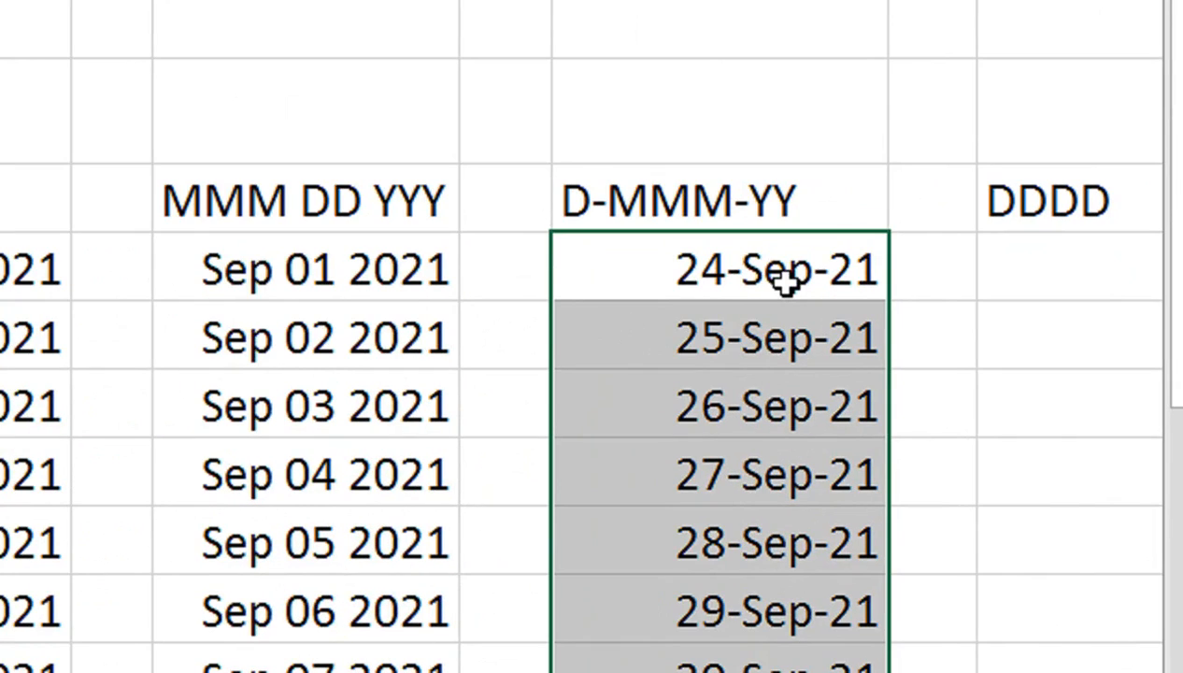
# Copy the date in I4 to K4 under the DDDD heading and fit column K's width to its contents
pyautogui.click(984, 271)
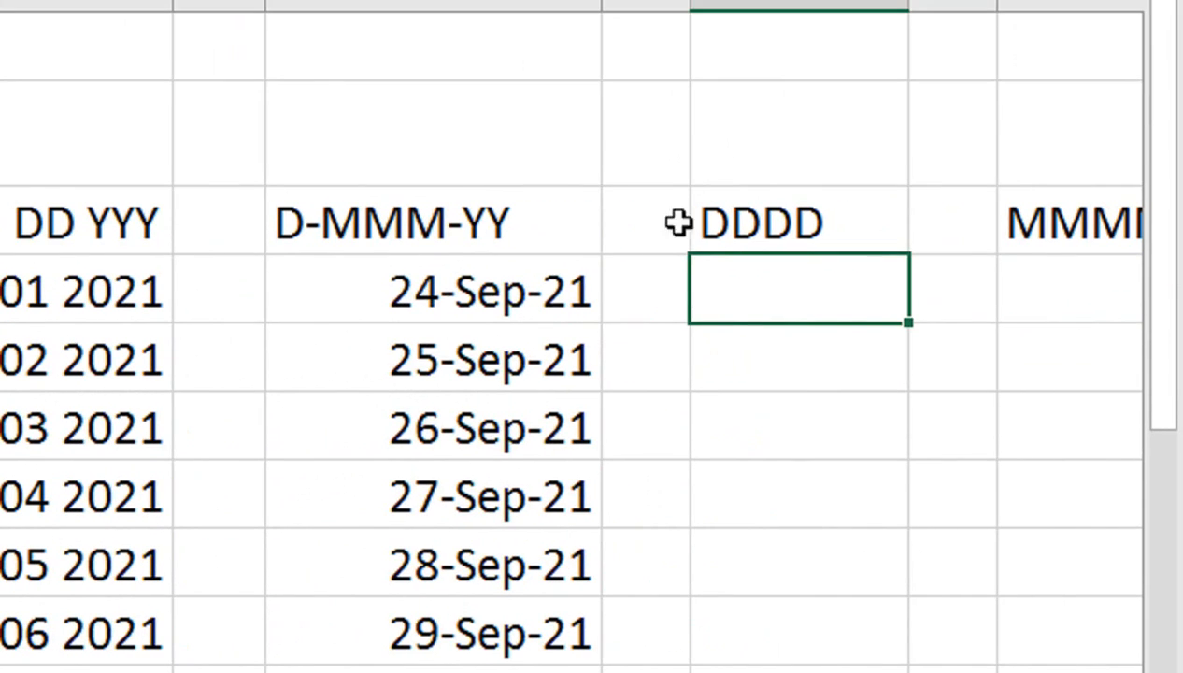
pyautogui.click(453, 284)
pyautogui.hotkey('ctrl', 'c')
pyautogui.click(694, 294)
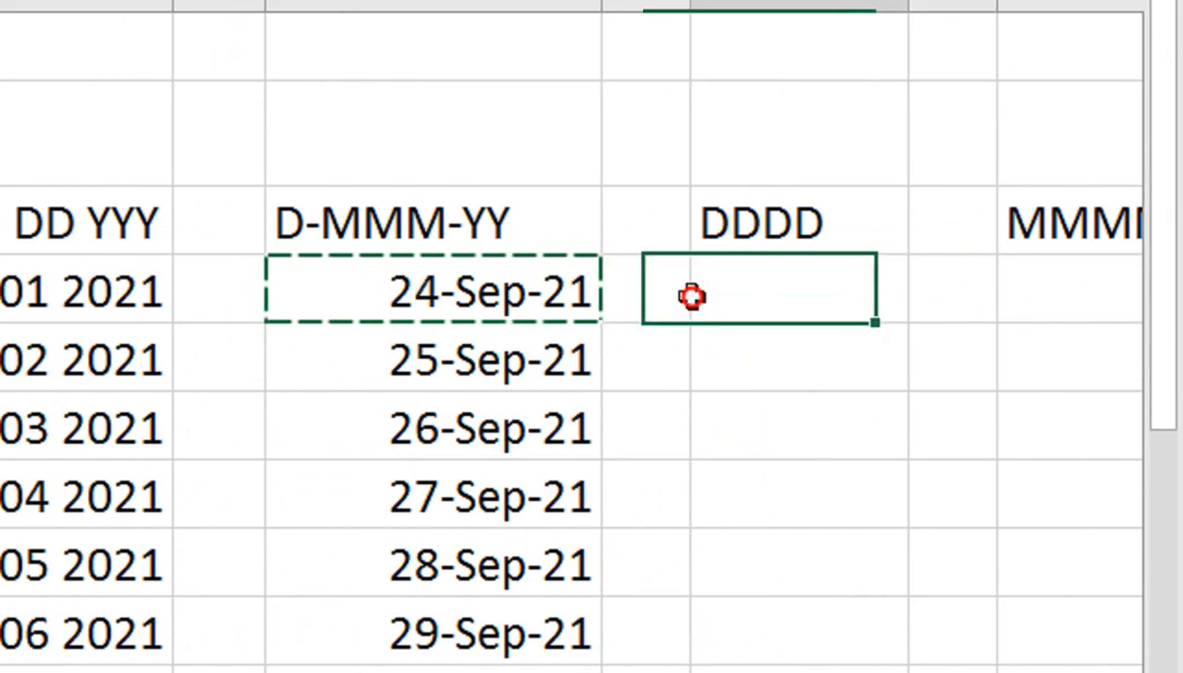
pyautogui.hotkey('ctrl', 'v')
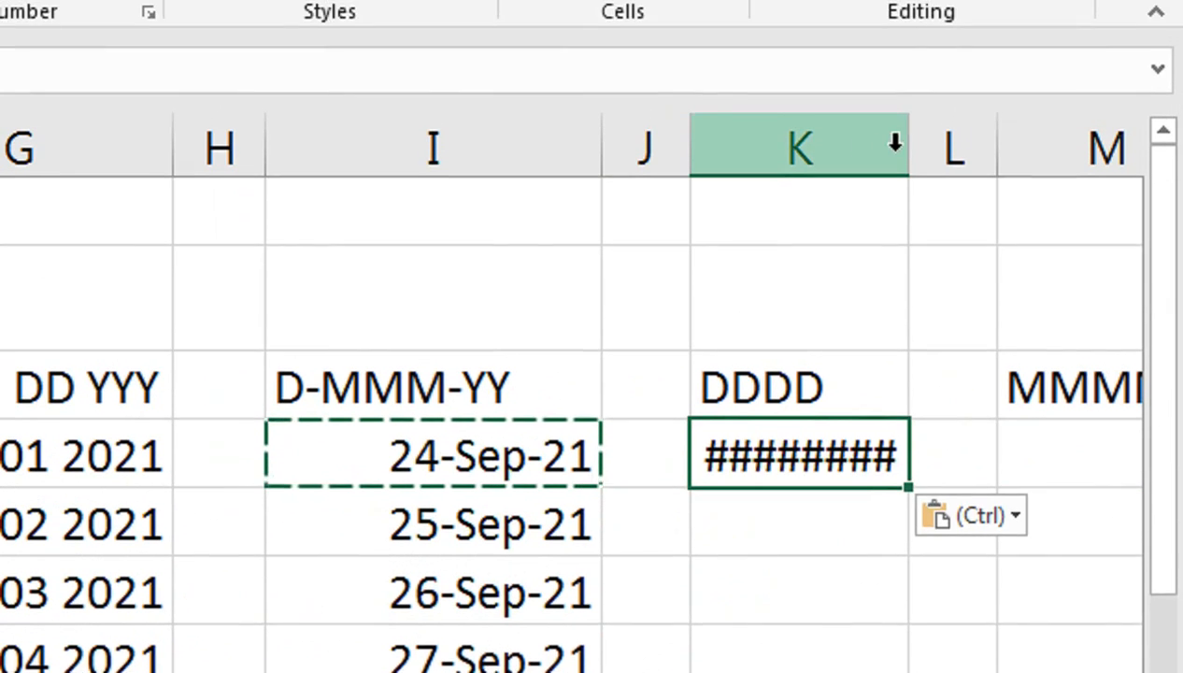
pyautogui.doubleClick(907, 5)
pyautogui.moveTo(833, 264); pyautogui.dragTo(801, 475)
pyautogui.moveTo(800, 594); pyautogui.dragTo(764, 672)
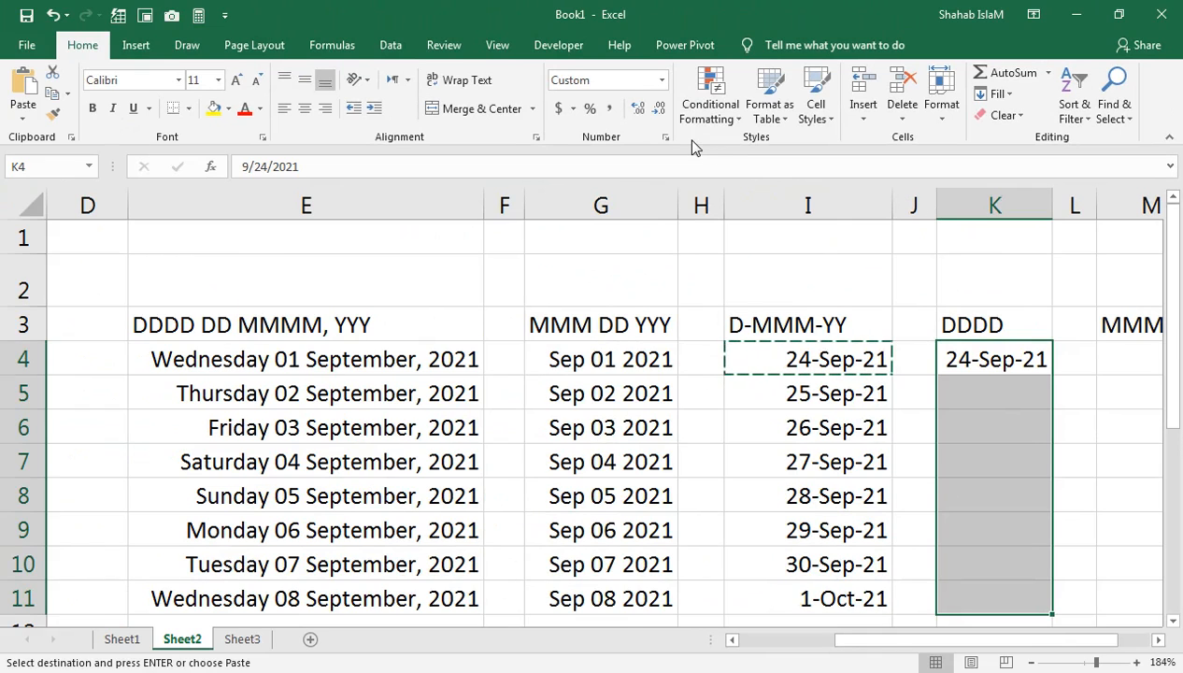
pyautogui.click(670, 138)
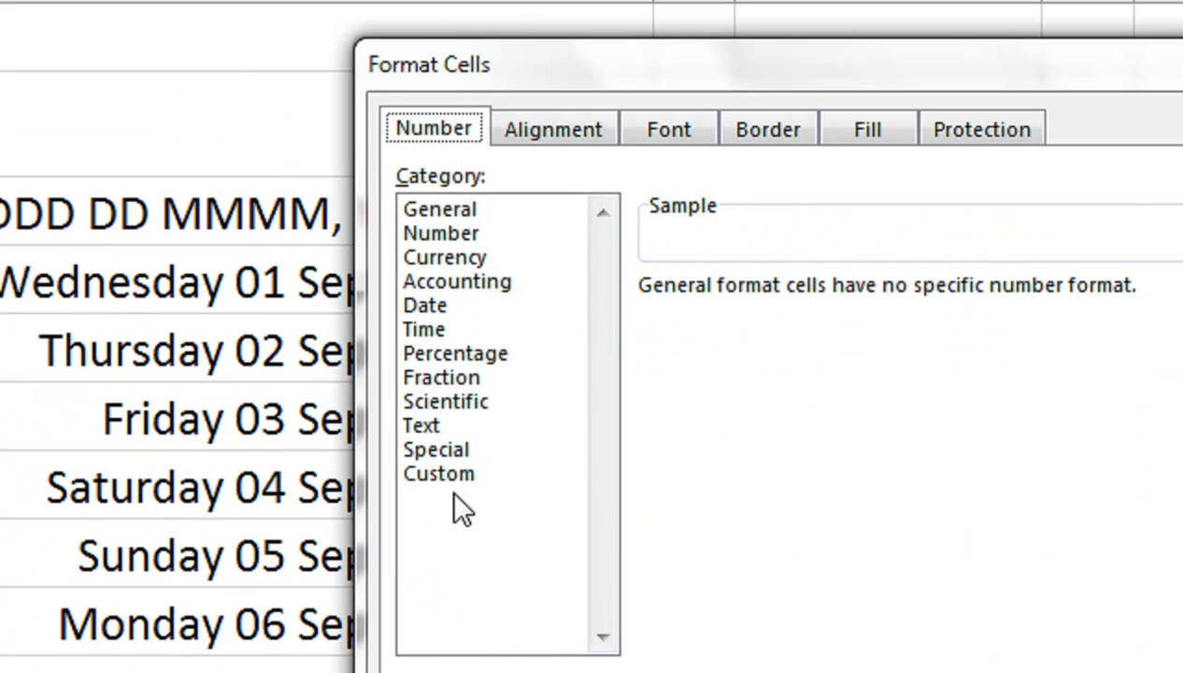
pyautogui.click(382, 458)
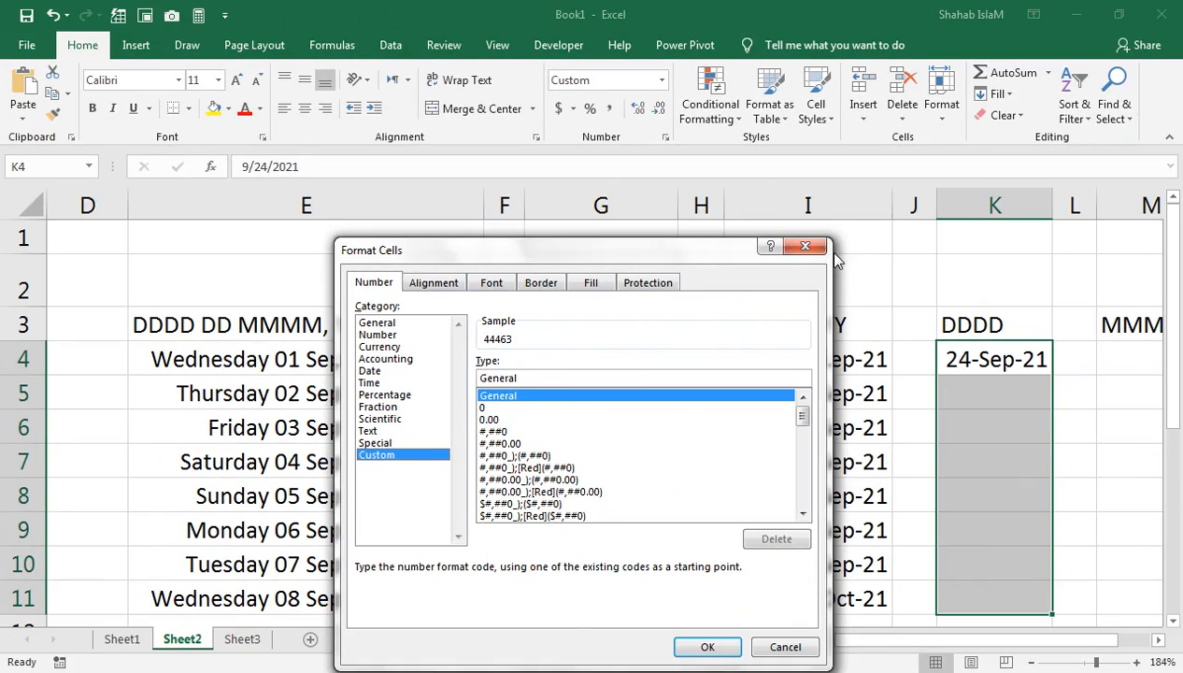
pyautogui.click(818, 247)
# Fill the date in K4 down to K11 as a daily series
pyautogui.click(961, 360)
pyautogui.moveTo(961, 359); pyautogui.dragTo(953, 564)
pyautogui.click(1039, 367)
pyautogui.moveTo(1050, 375); pyautogui.dragTo(1037, 601)
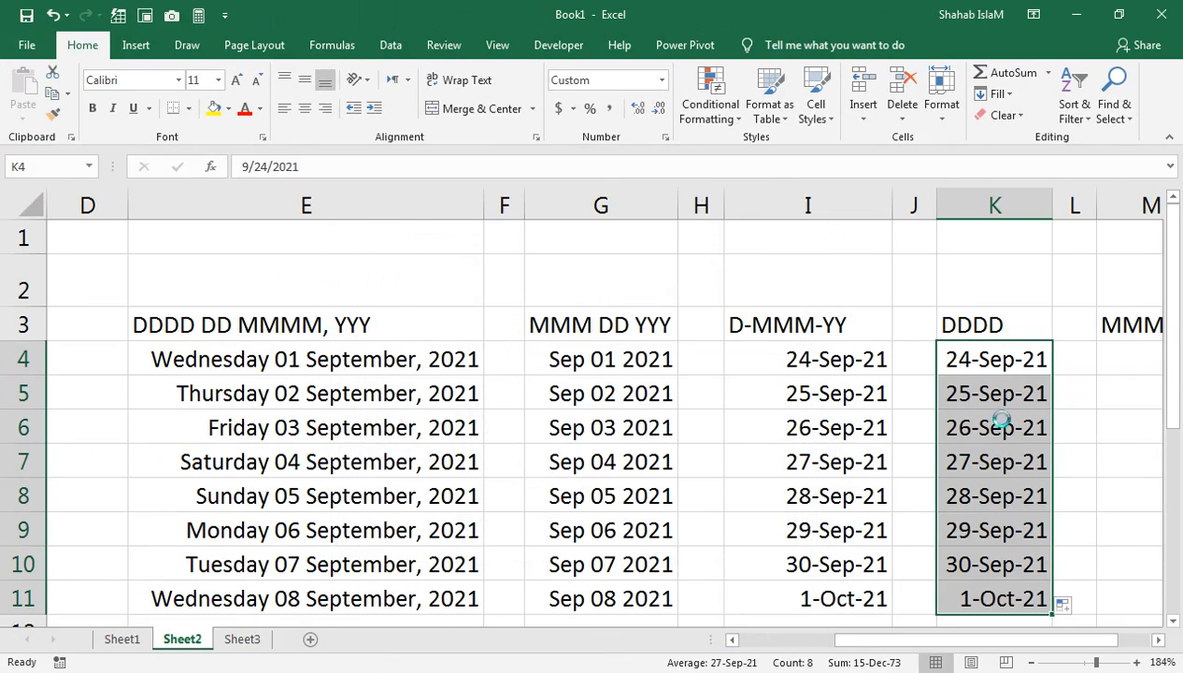
# Set the custom number format of K4:K11 to dddd
pyautogui.hotkey('ctrl', '1')
pyautogui.moveTo(539, 378); pyautogui.dragTo(470, 380)
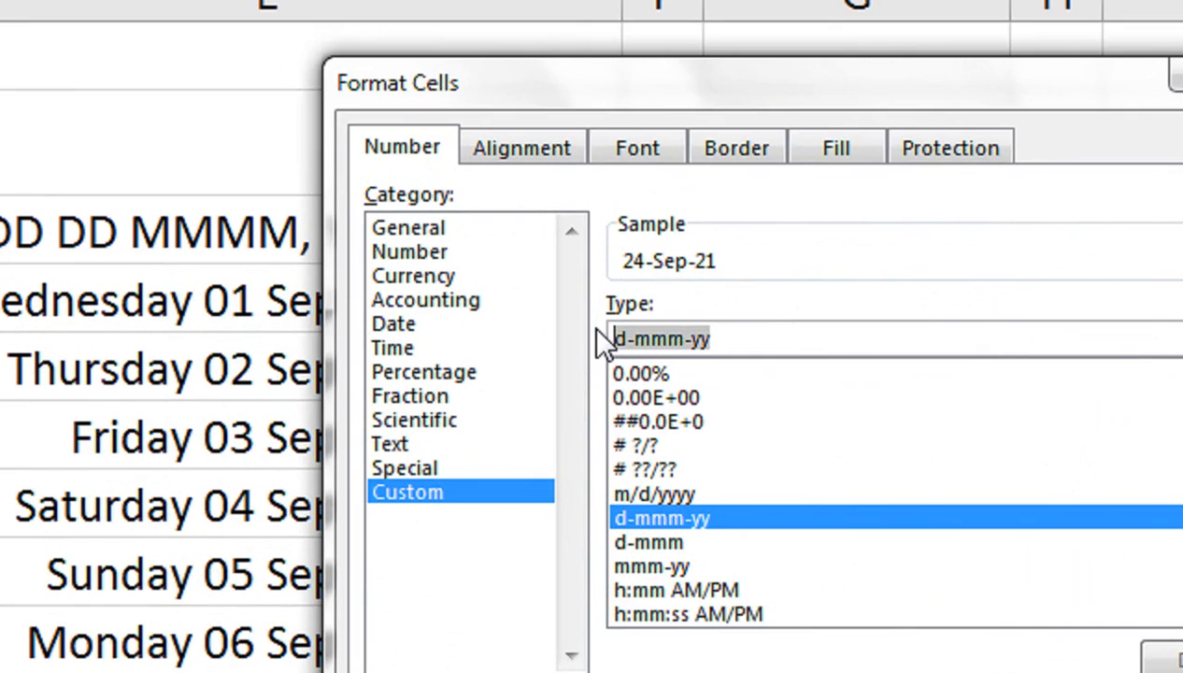
pyautogui.write('dddd')
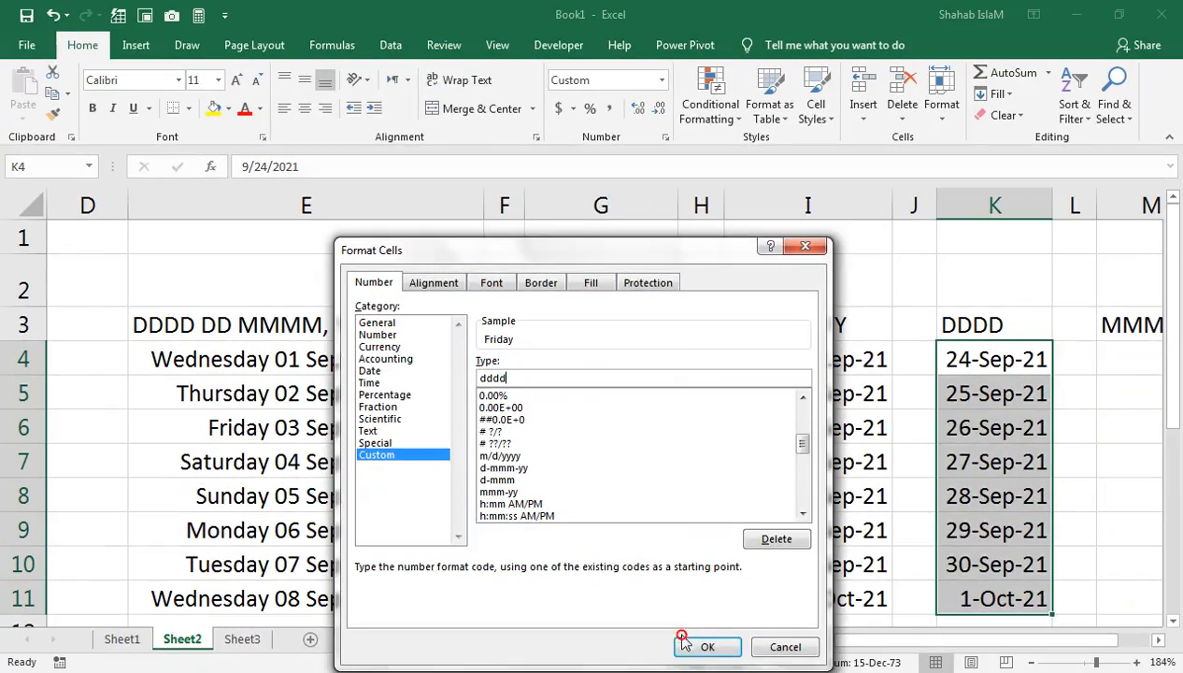
pyautogui.click(692, 643)
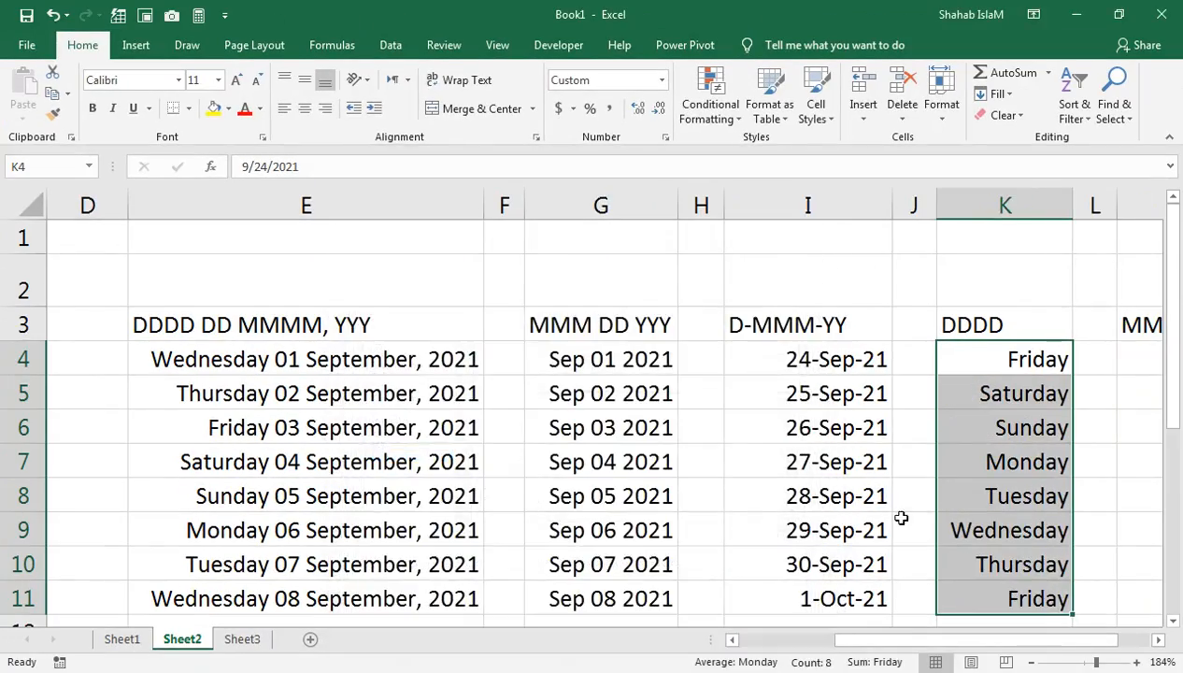
pyautogui.click(1005, 370)
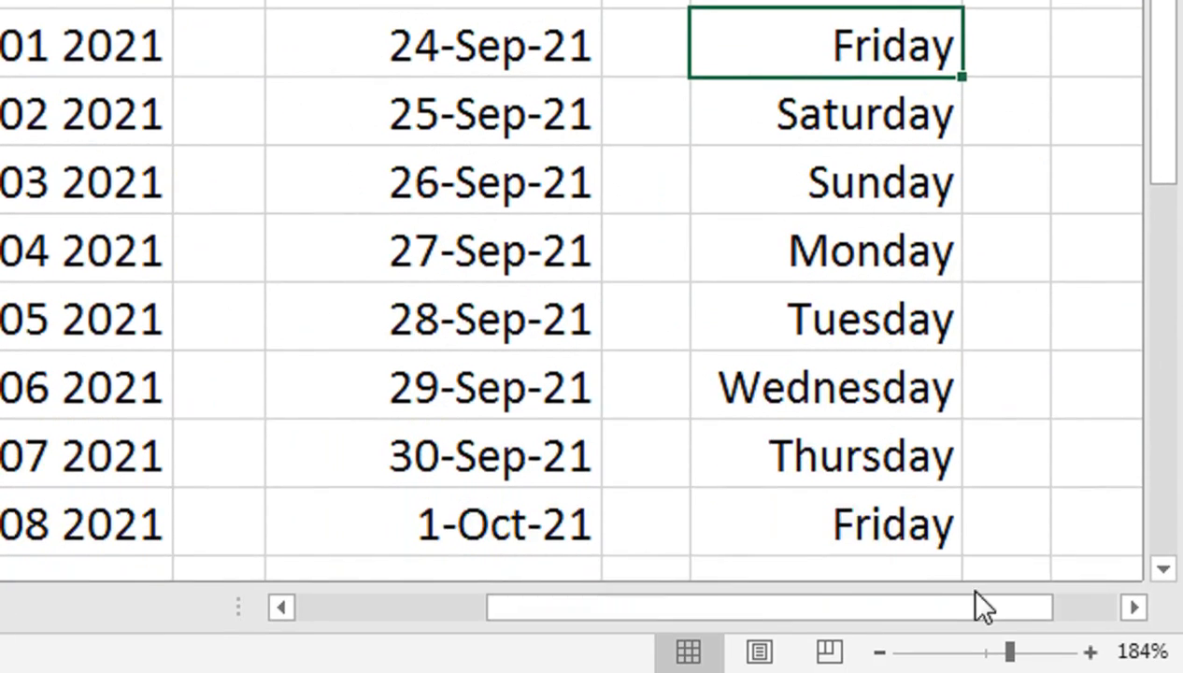
# Copy the date in I4 into every cell of M4:M11 and fit column M's width to its contents
pyautogui.moveTo(982, 605); pyautogui.dragTo(1043, 600)
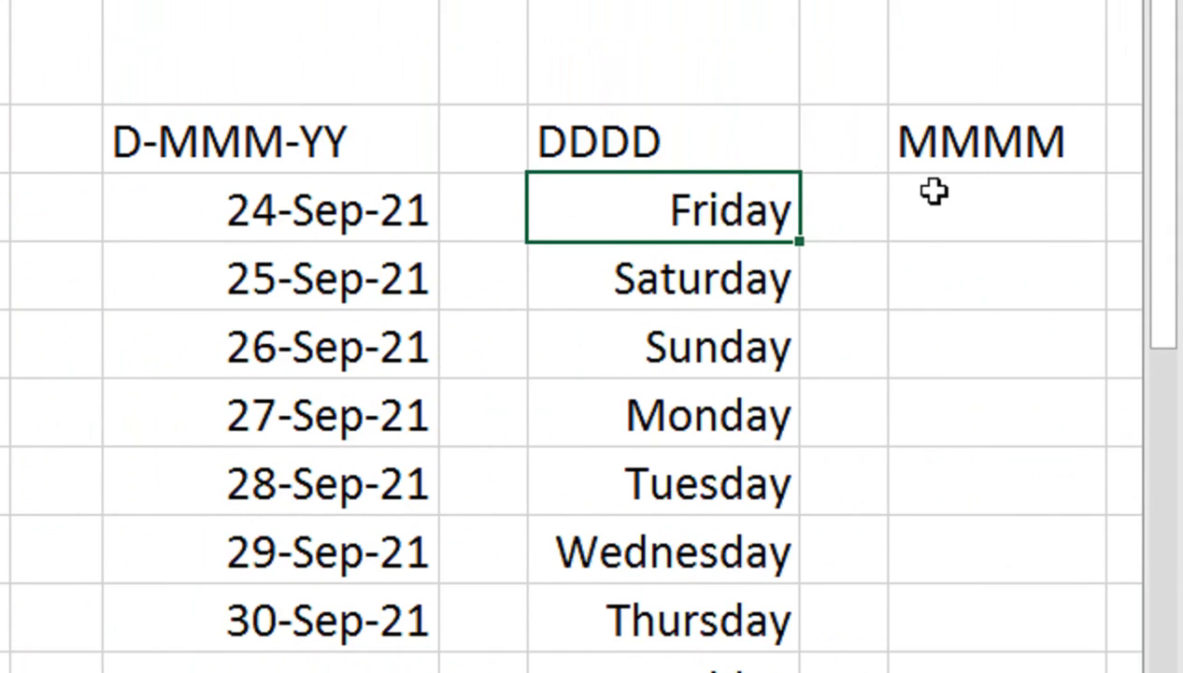
pyautogui.click(379, 204)
pyautogui.hotkey('ctrl', 'c')
pyautogui.click(945, 183)
pyautogui.hotkey('ctrl', 'v')
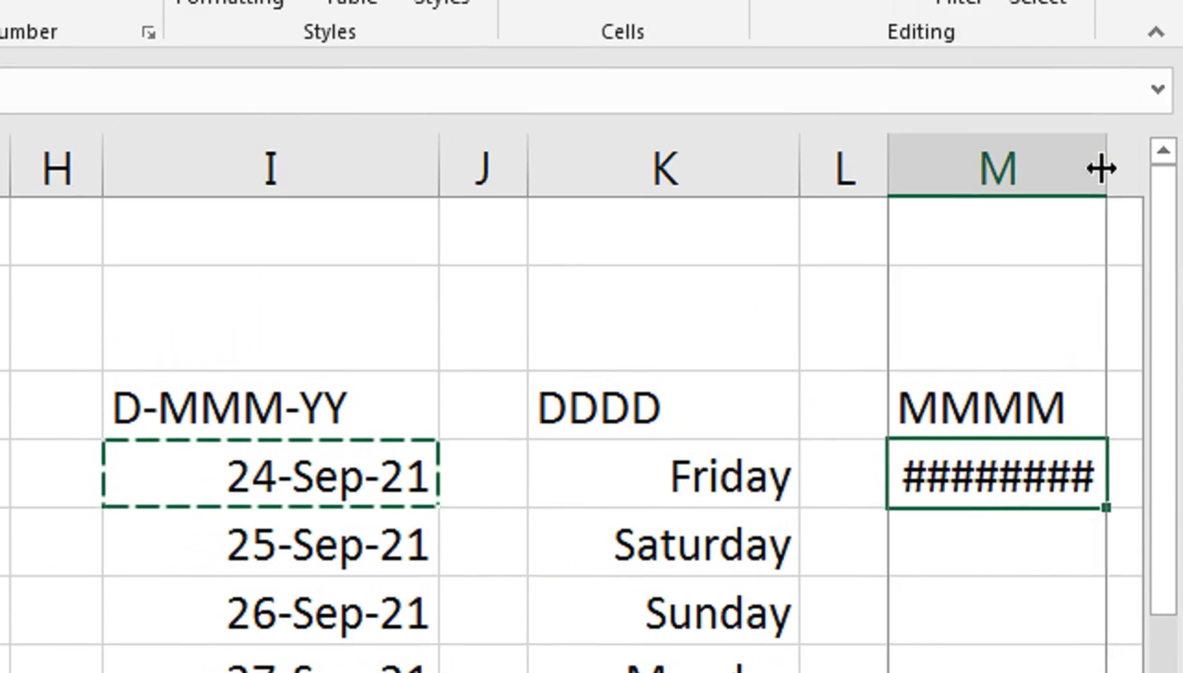
pyautogui.doubleClick(1107, 165)
pyautogui.moveTo(1004, 472); pyautogui.dragTo(1001, 509)
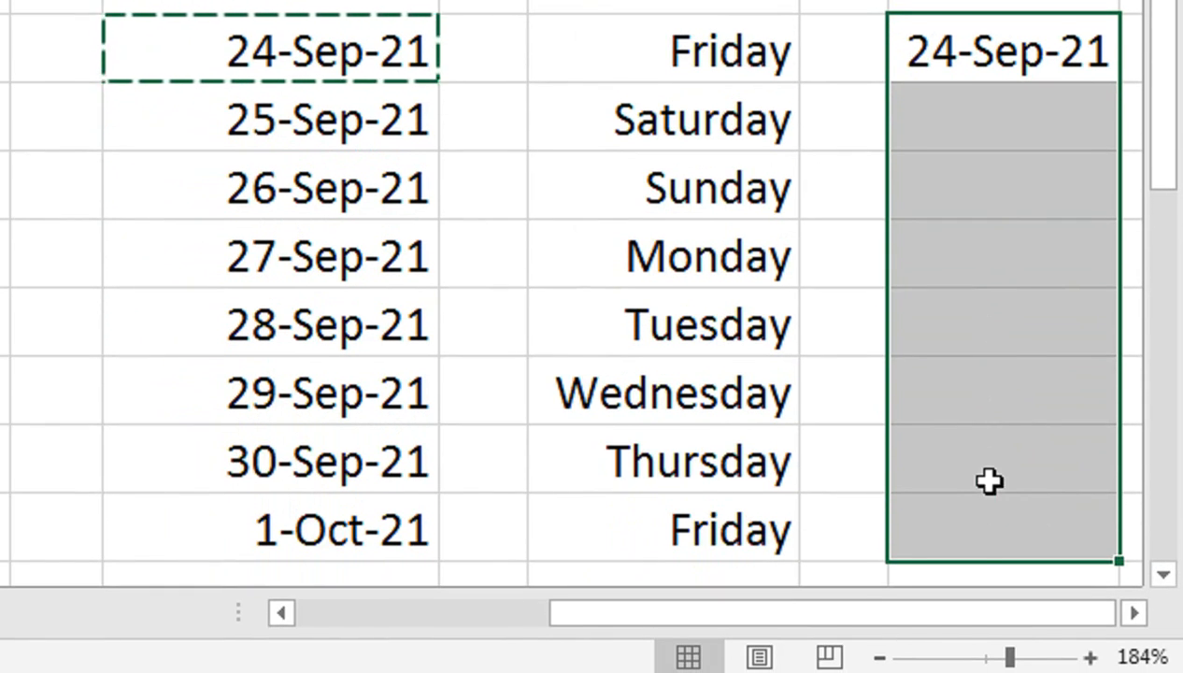
pyautogui.hotkey('ctrl', 'v')
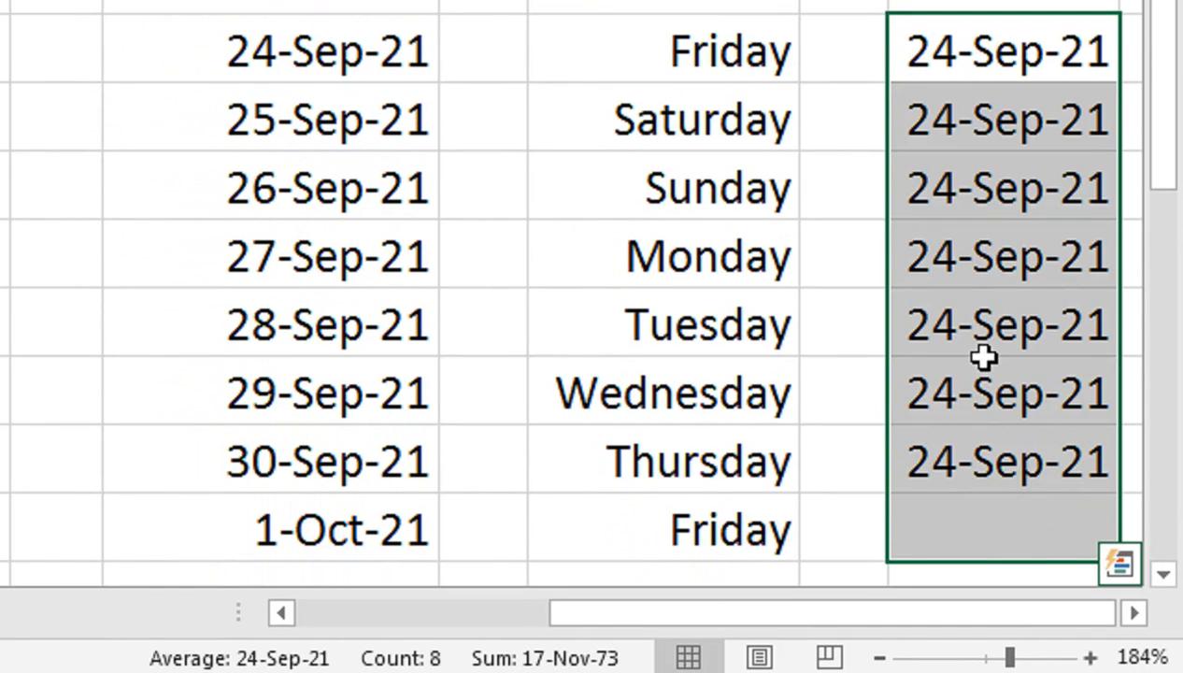
# Open the custom number format code of M4:M11 for editing
pyautogui.hotkey('ctrl', '1')
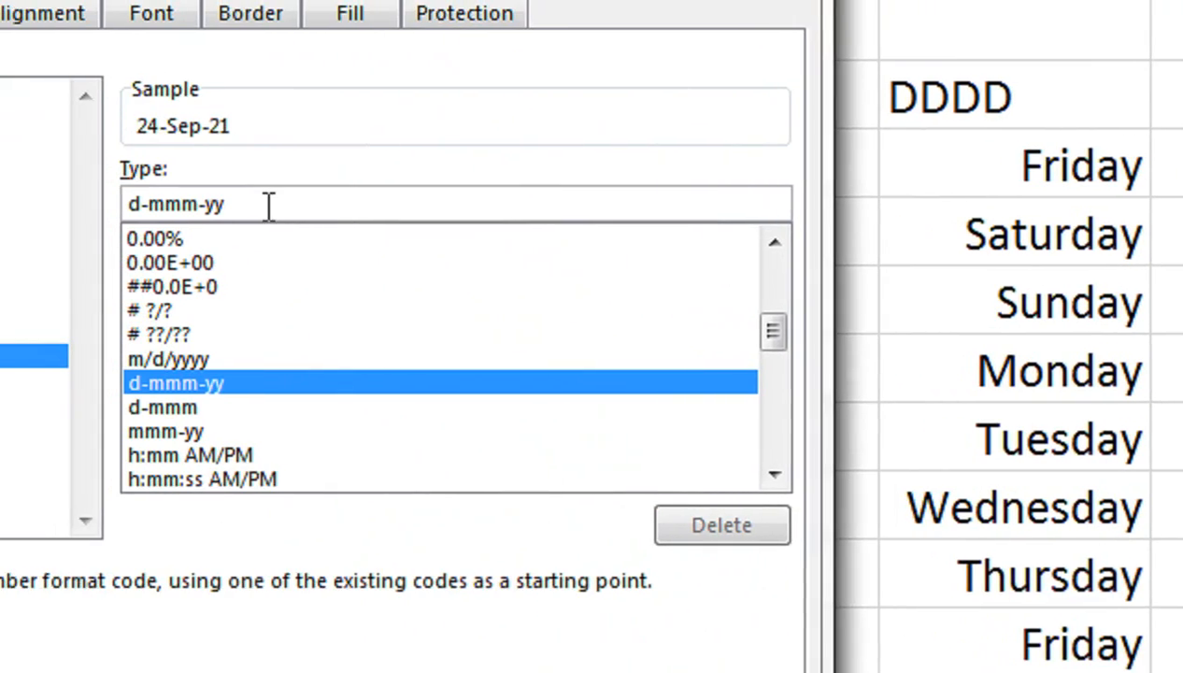
pyautogui.moveTo(266, 206); pyautogui.dragTo(110, 210)
pyautogui.write('1')
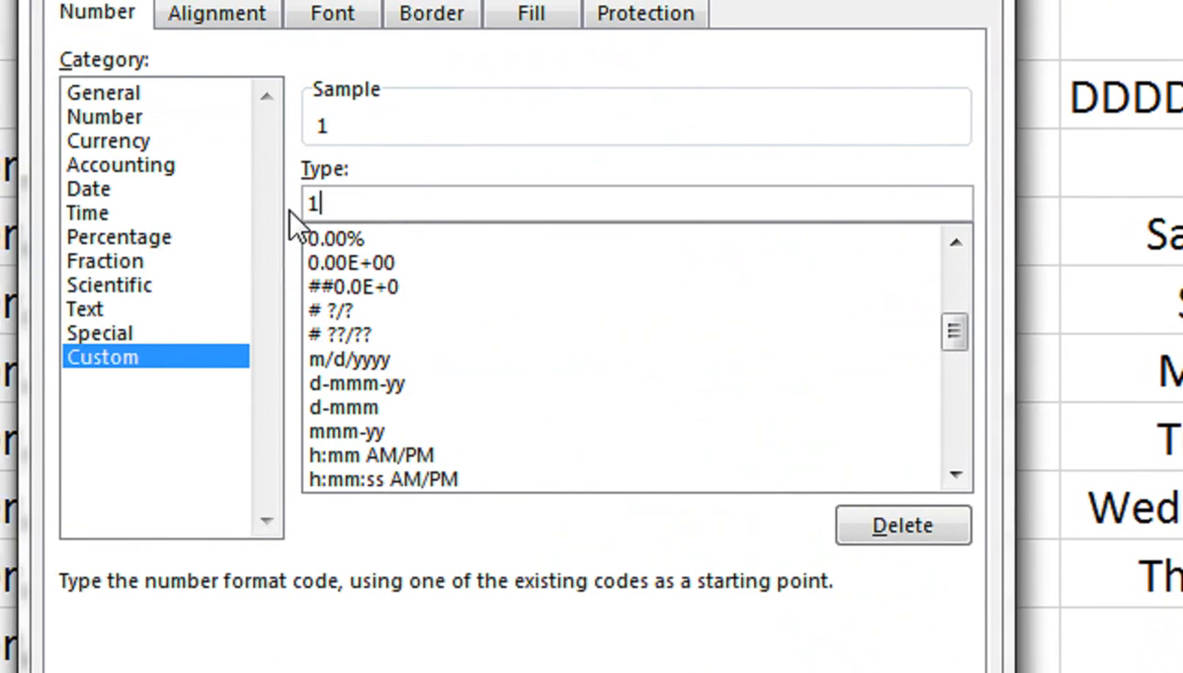
pyautogui.write('1111111111111111111mmm')
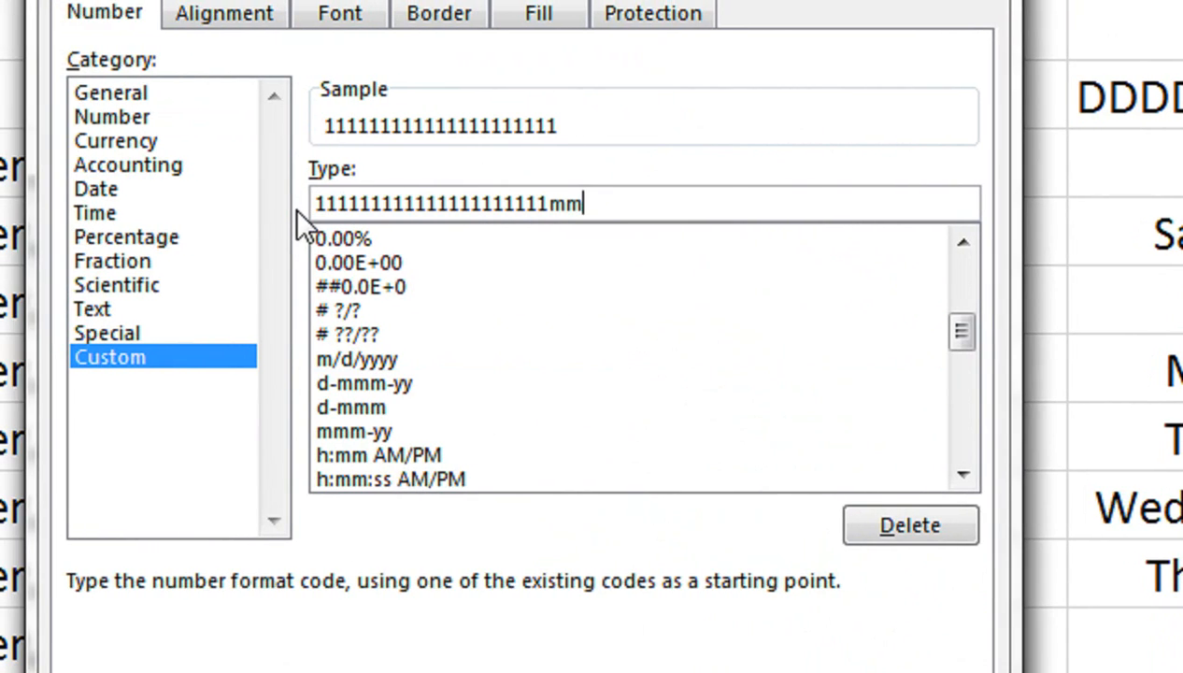
pyautogui.press('BackSpace')
pyautogui.press('BackSpace')
pyautogui.press('BackSpace')
pyautogui.press('BackSpace')
pyautogui.press('BackSpace')
pyautogui.press('BackSpace')
pyautogui.press('BackSpace')
pyautogui.press('BackSpace')
pyautogui.press('BackSpace')
pyautogui.press('BackSpace')
pyautogui.press('BackSpace')
pyautogui.press('BackSpace')
pyautogui.press('BackSpace')
pyautogui.press('BackSpace')
pyautogui.press('BackSpace')
pyautogui.press('BackSpace')
pyautogui.press('BackSpace')
pyautogui.press('BackSpace')
pyautogui.press('BackSpace')
pyautogui.press('BackSpace')
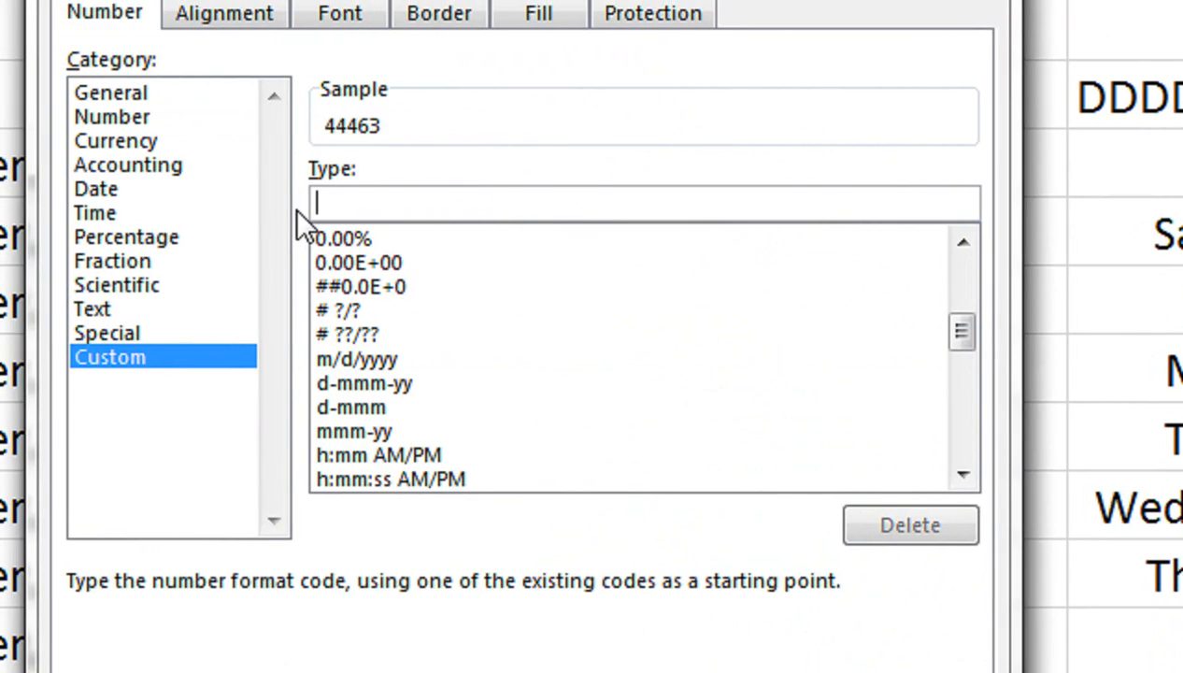
# Apply mmmm as the custom number format of M4:M11
pyautogui.write('mmmm')
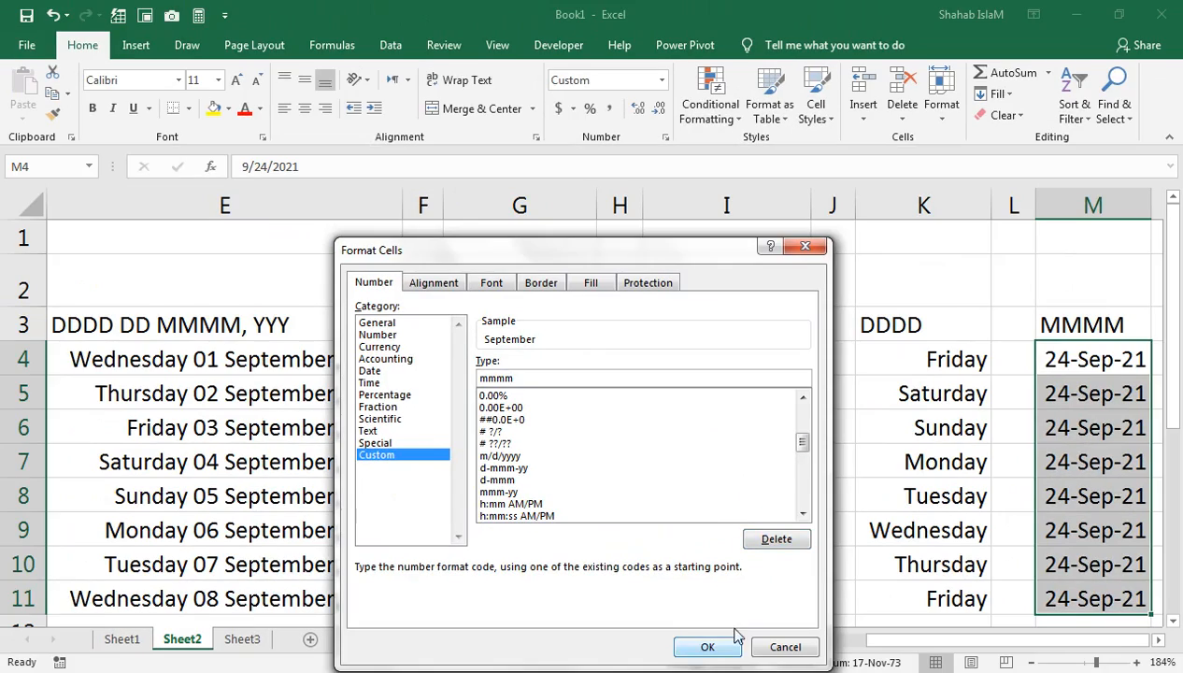
pyautogui.click(726, 643)
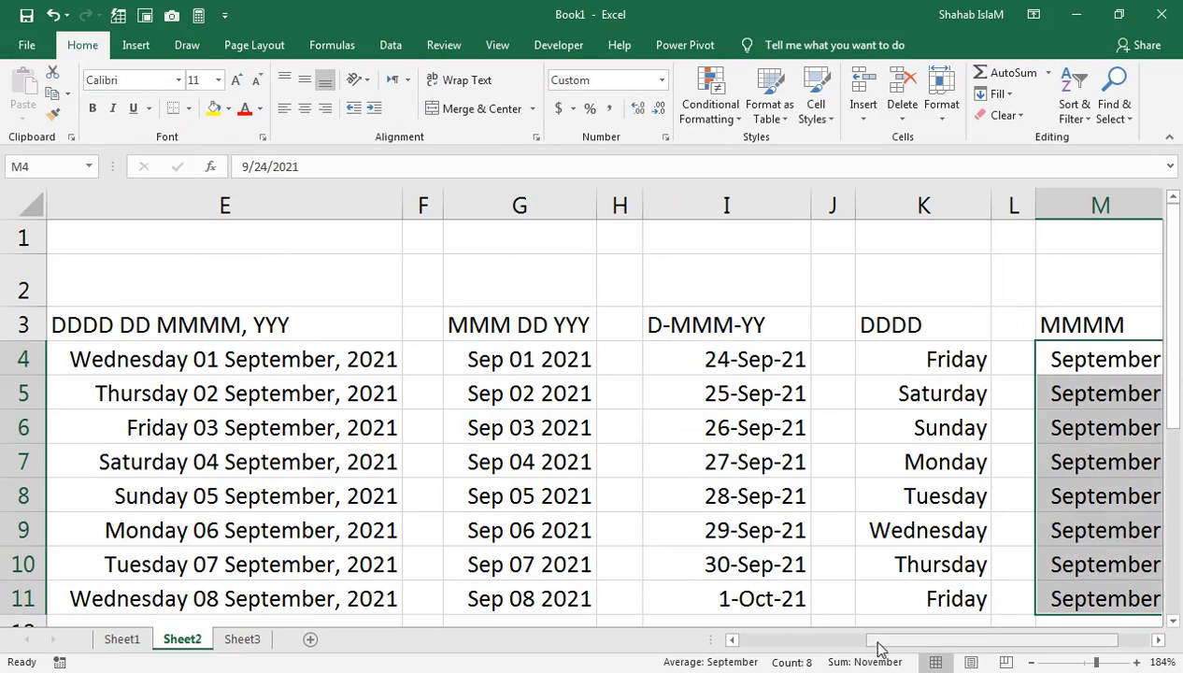
# Copy the Date column A3:A11 from Sheet2 into Sheet3 starting at A4 and fit column A's width to its contents
pyautogui.moveTo(879, 642); pyautogui.dragTo(738, 642)
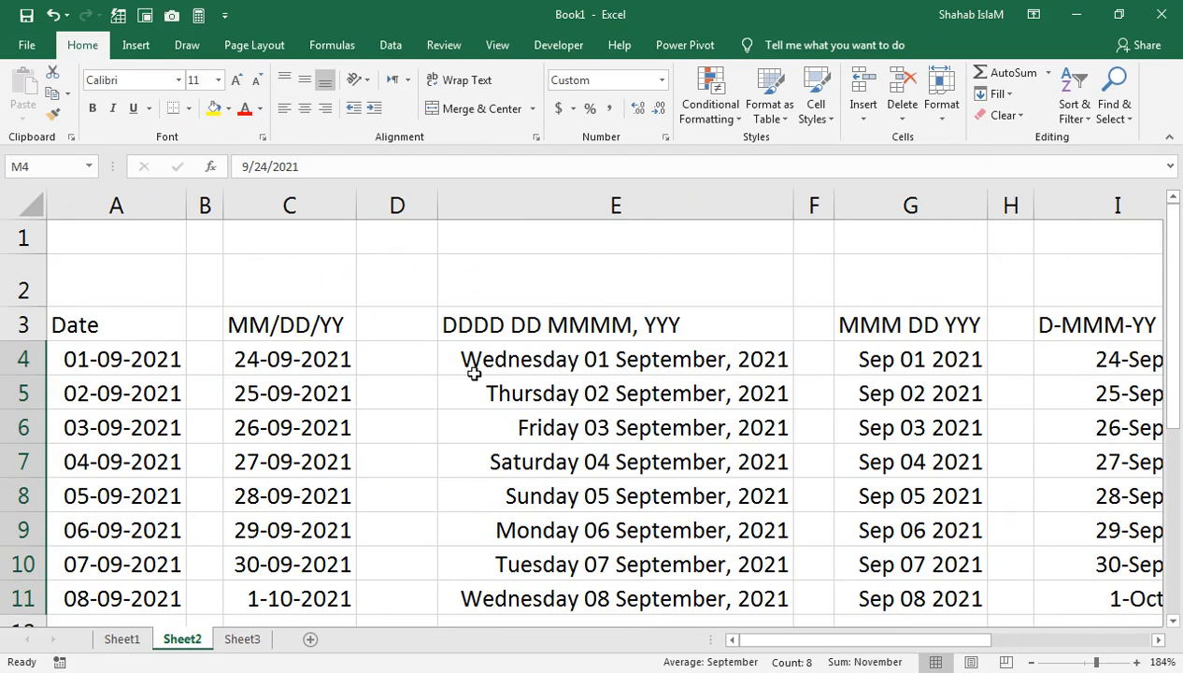
pyautogui.moveTo(126, 322); pyautogui.dragTo(151, 589)
pyautogui.hotkey('ctrl', 'c')
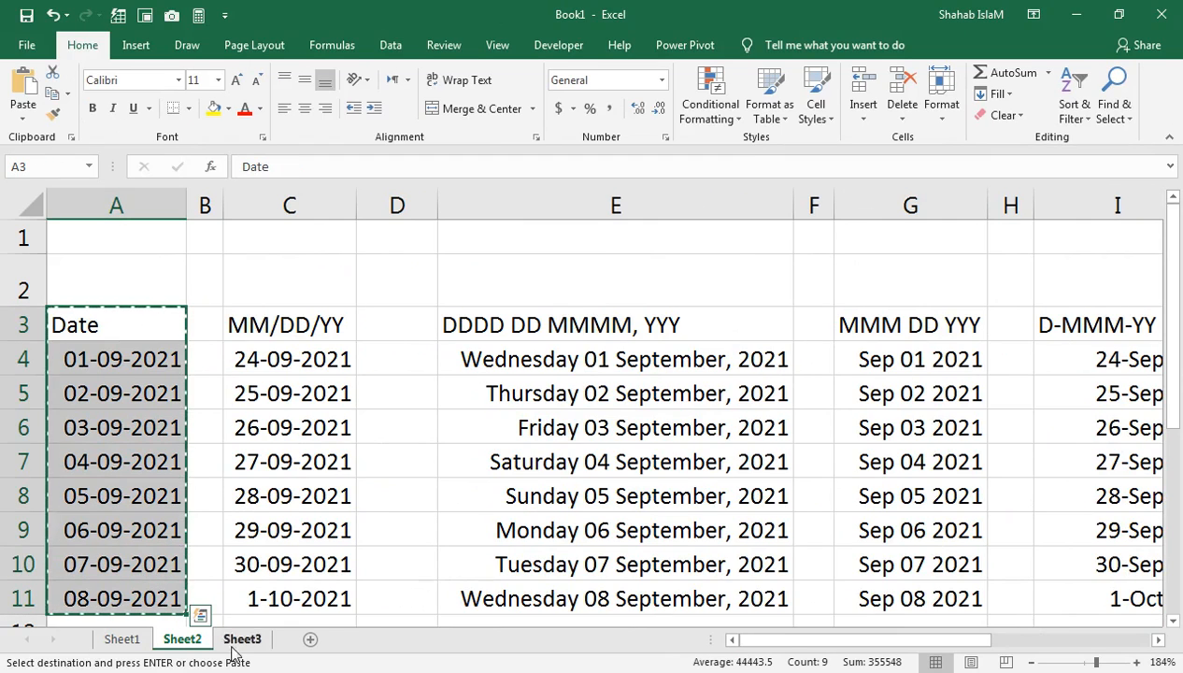
pyautogui.click(240, 639)
pyautogui.click(52, 272)
pyautogui.hotkey('ctrl', 'v')
pyautogui.doubleClick(85, 200)
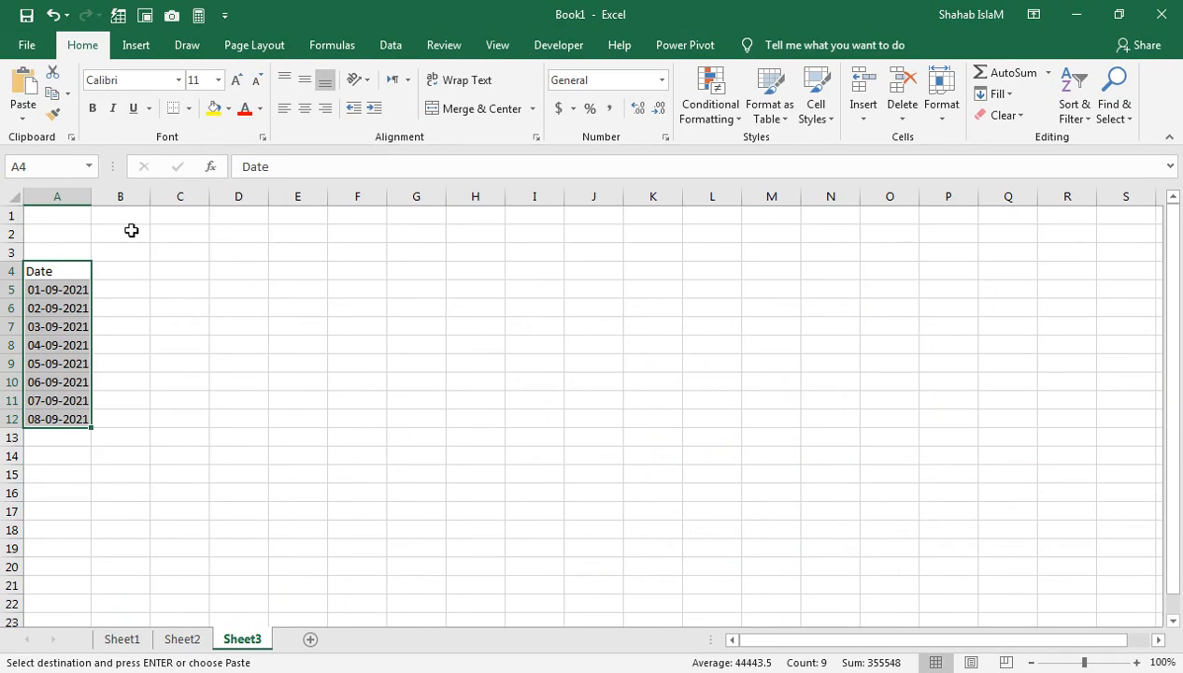
pyautogui.moveTo(1093, 663); pyautogui.dragTo(1103, 664)
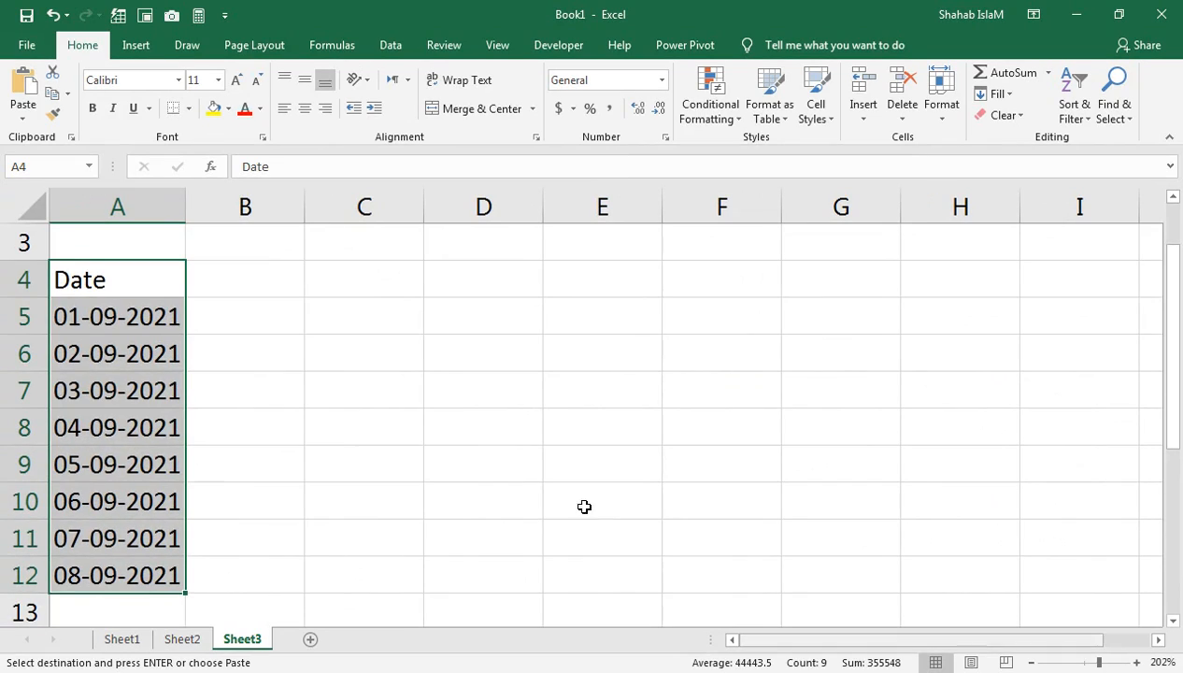
# Center the Date header in A4, and resize the columns beside it so that B is narrow and C is wide
pyautogui.click(97, 321)
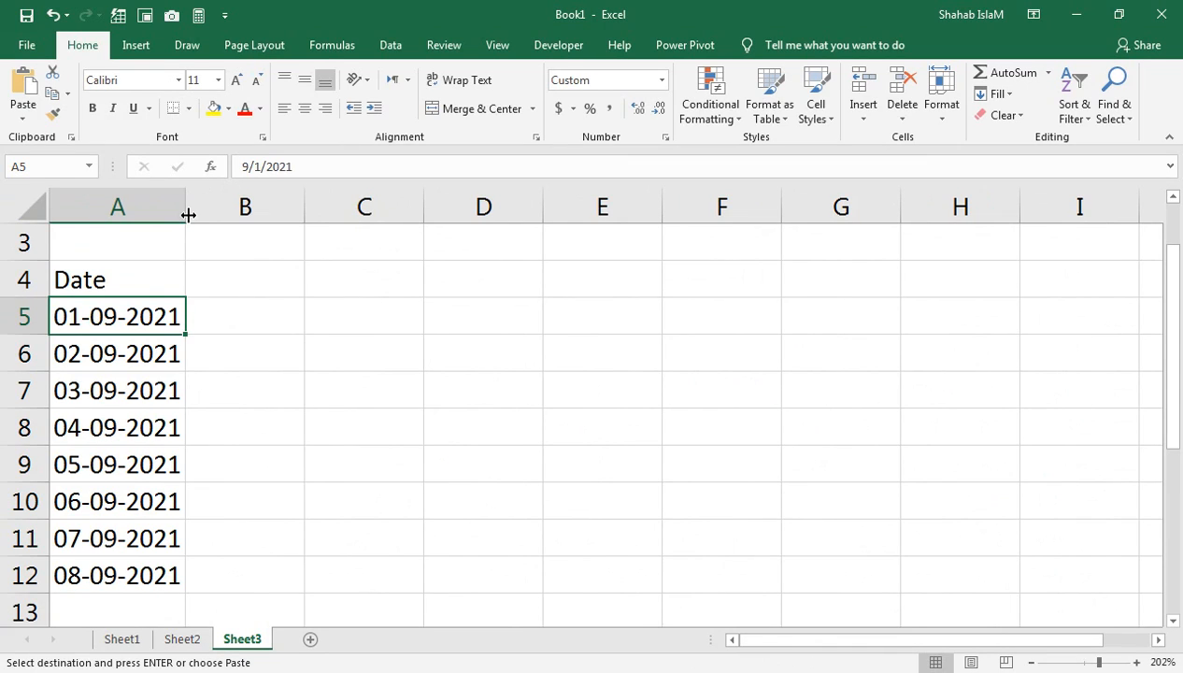
pyautogui.click(178, 289)
pyautogui.click(305, 108)
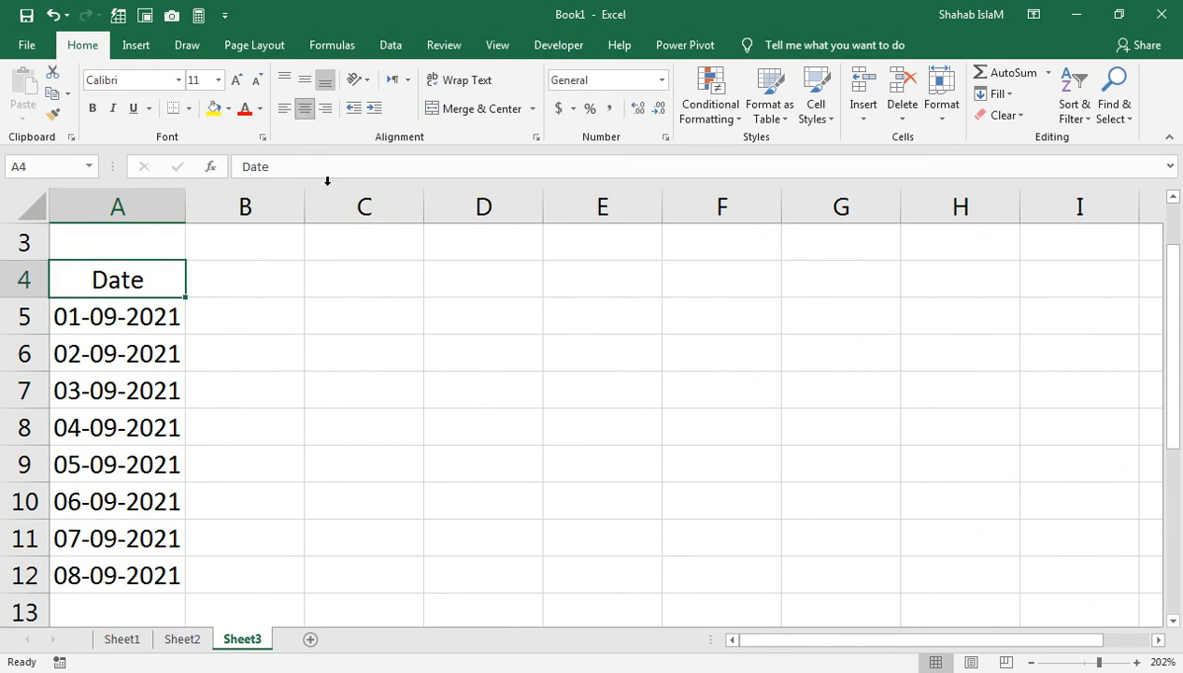
pyautogui.click(357, 311)
pyautogui.moveTo(303, 207); pyautogui.dragTo(225, 223)
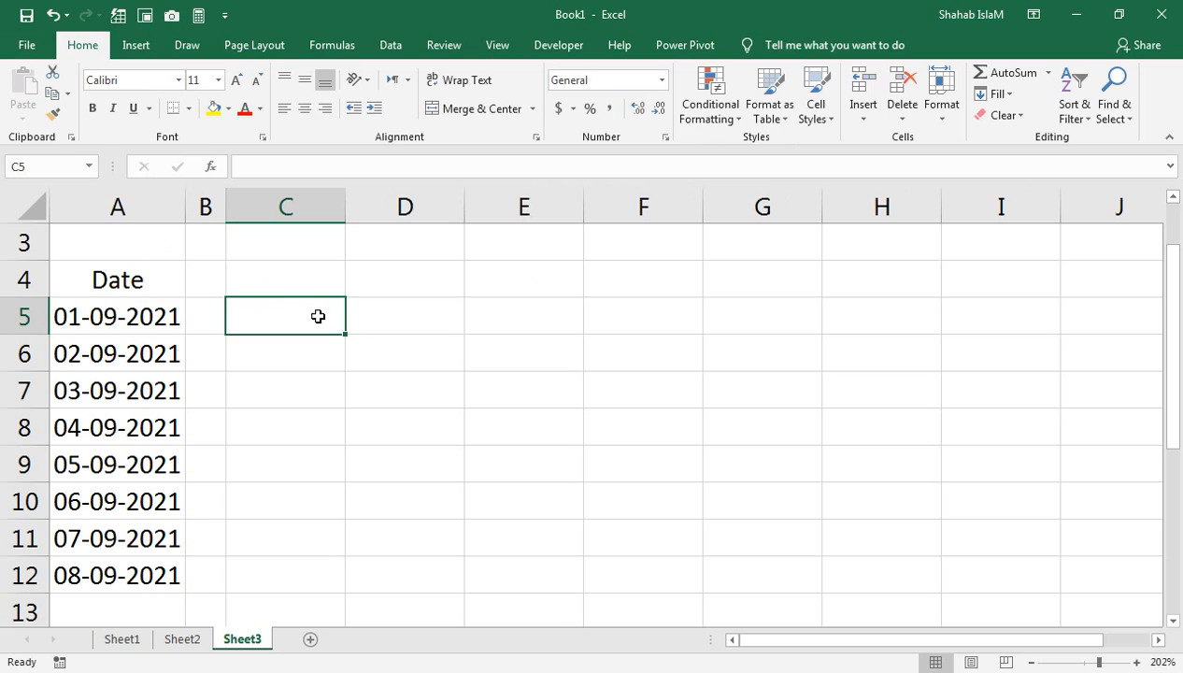
pyautogui.moveTo(345, 209); pyautogui.dragTo(476, 224)
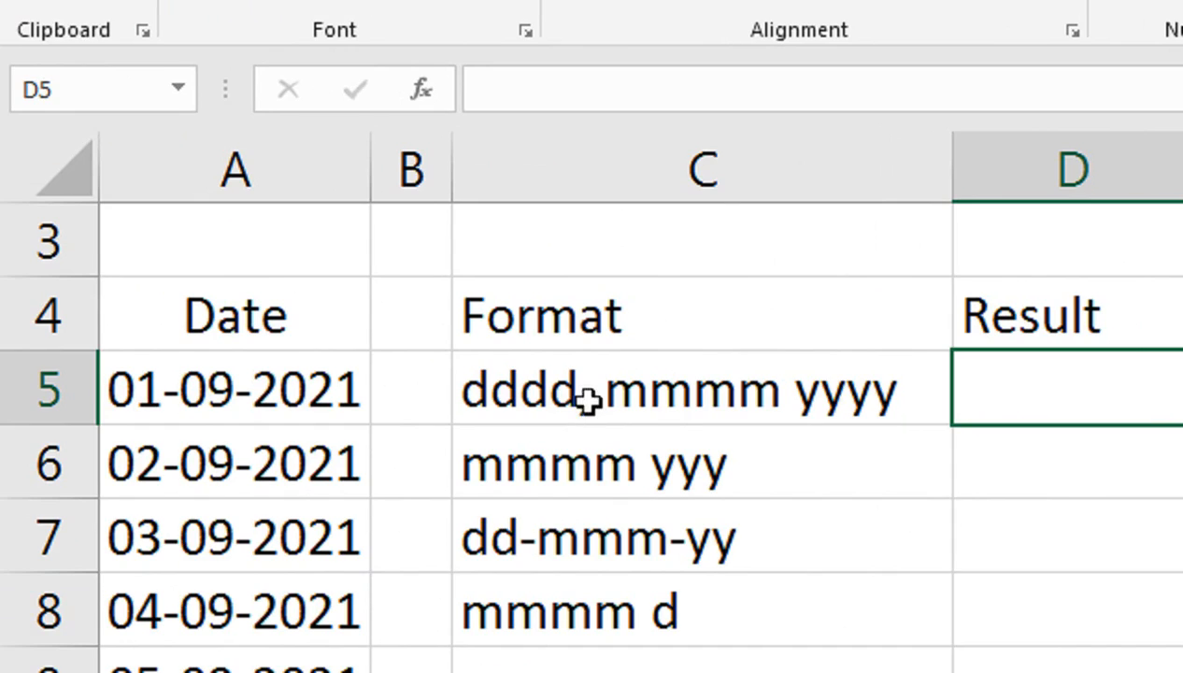
# Start a formula in D5 with the quoted text "The Date is"
pyautogui.write('=')
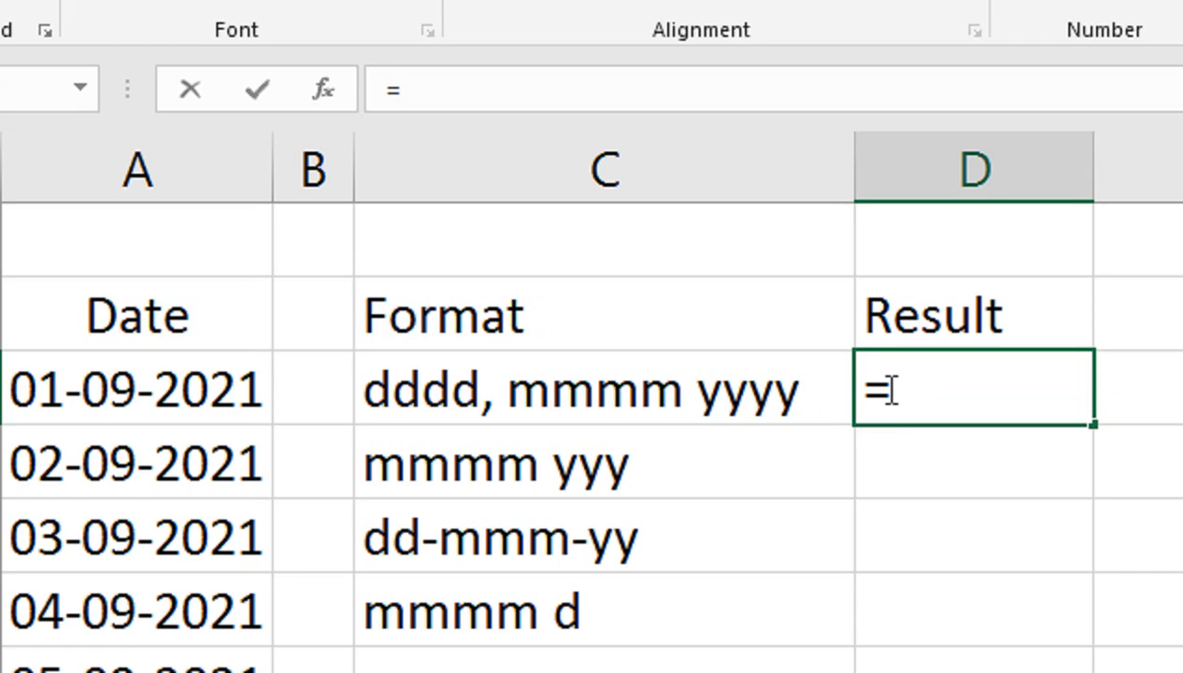
pyautogui.write('the')
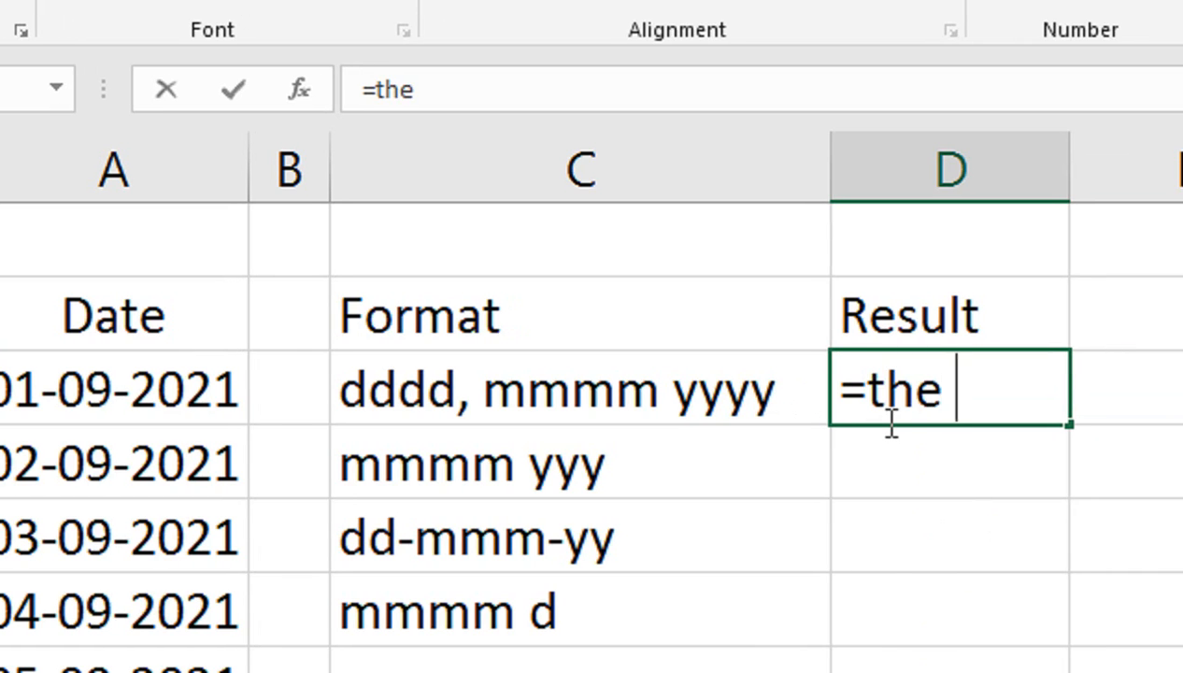
pyautogui.press('BackSpace')
pyautogui.press('BackSpace')
pyautogui.press('BackSpace')
pyautogui.press('BackSpace')
pyautogui.write('"')
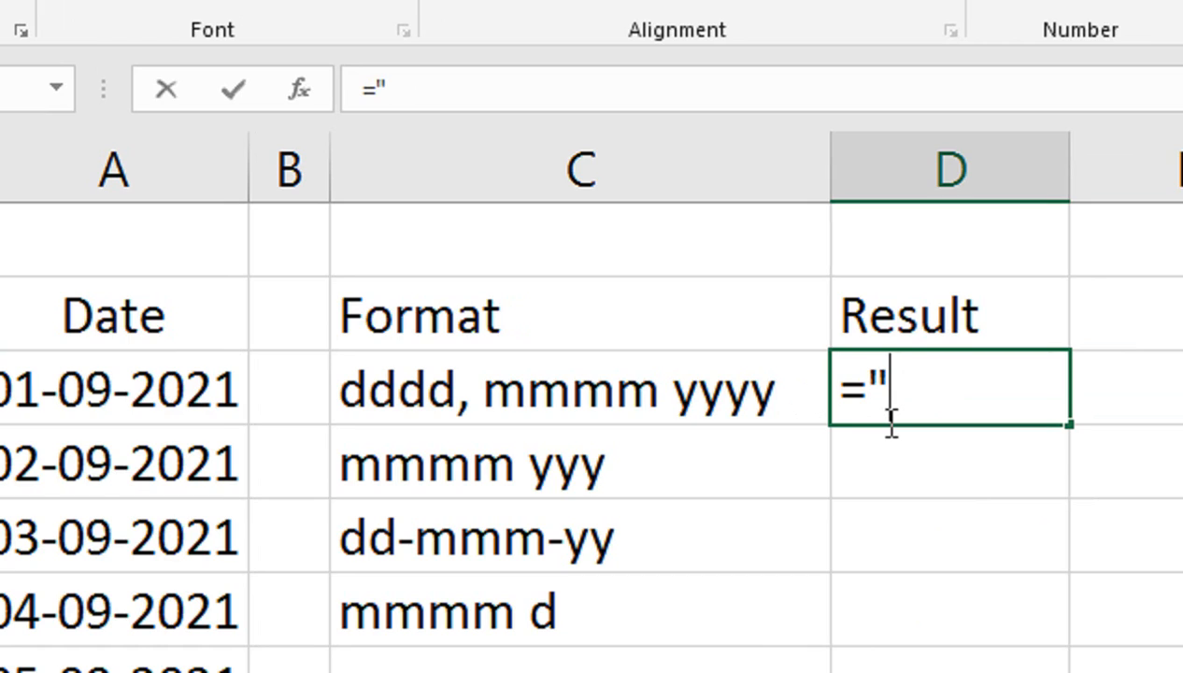
pyautogui.write('The')
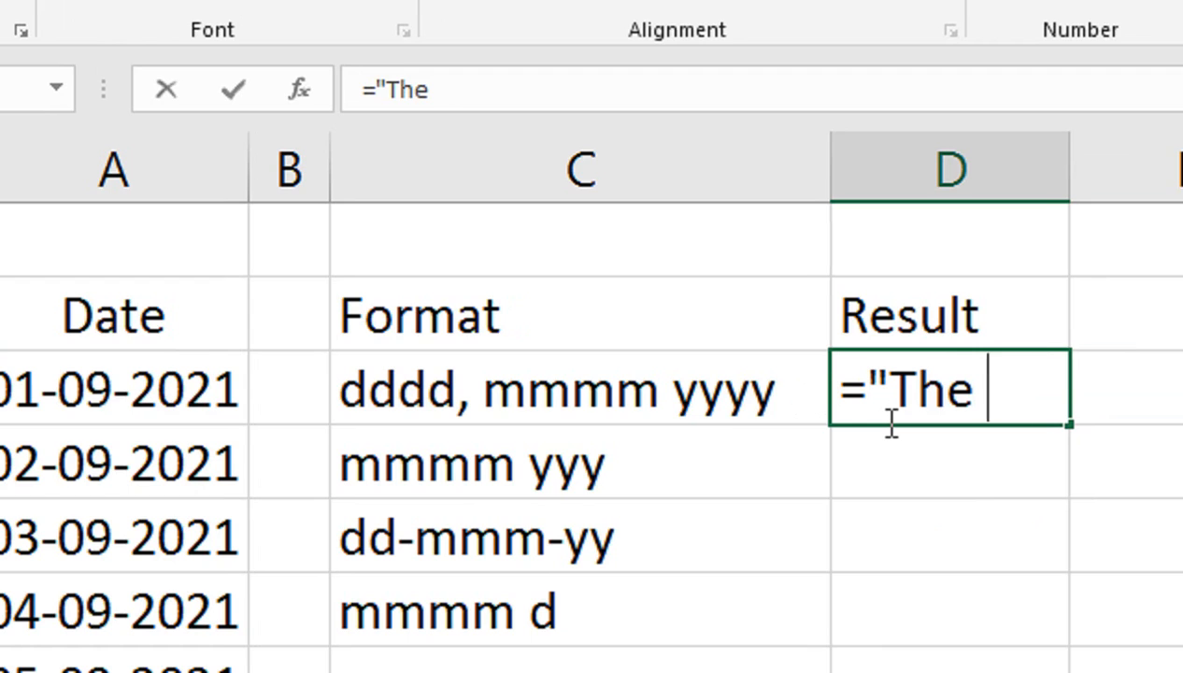
pyautogui.write(' Date is')
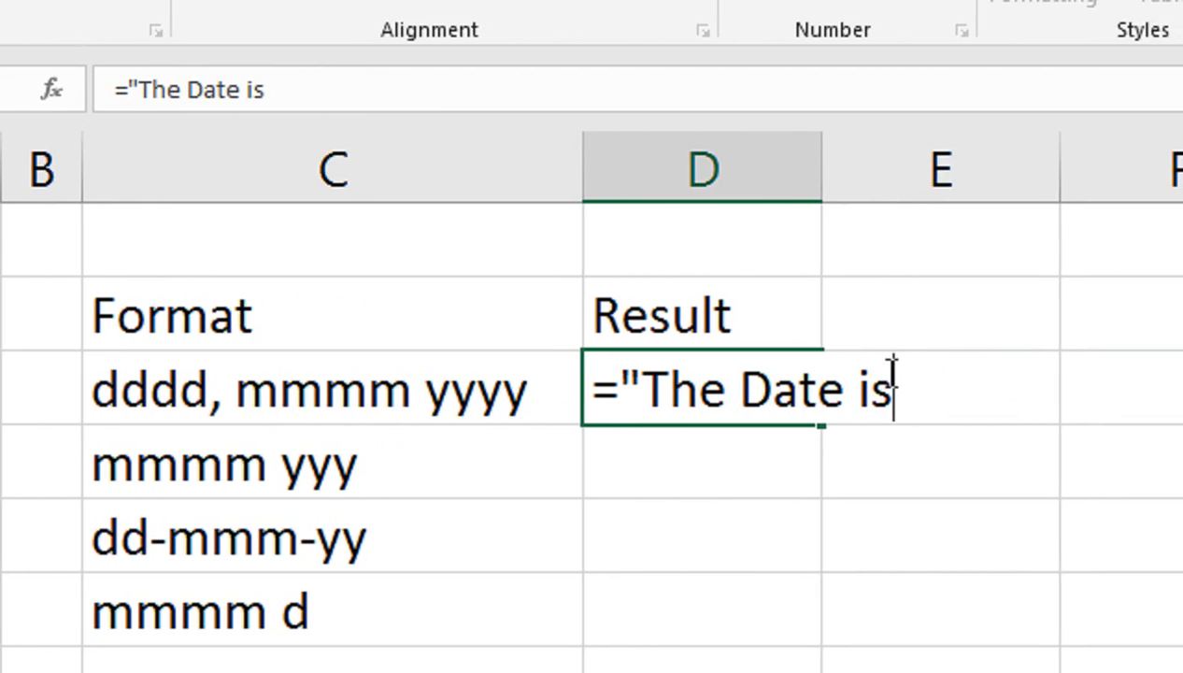
# Complete the D5 formula by joining TEXT(A5,"dddd, mmmm yyyy") to the text with an ampersand
pyautogui.write('"&text')
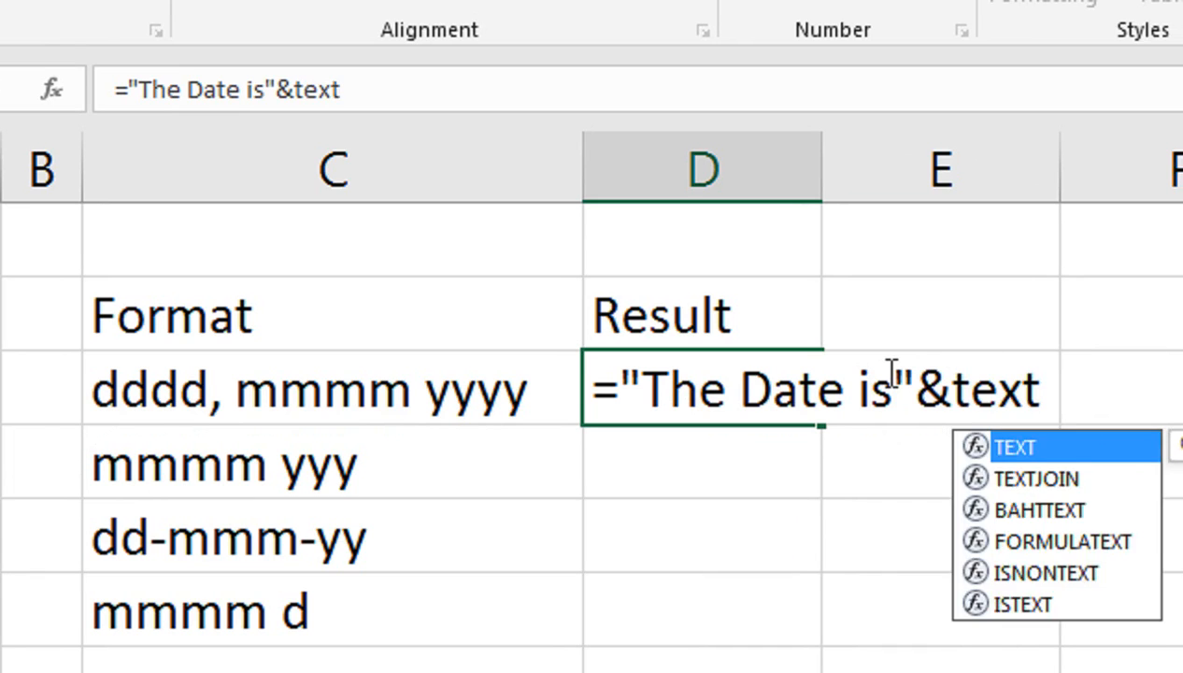
pyautogui.press('Tab')
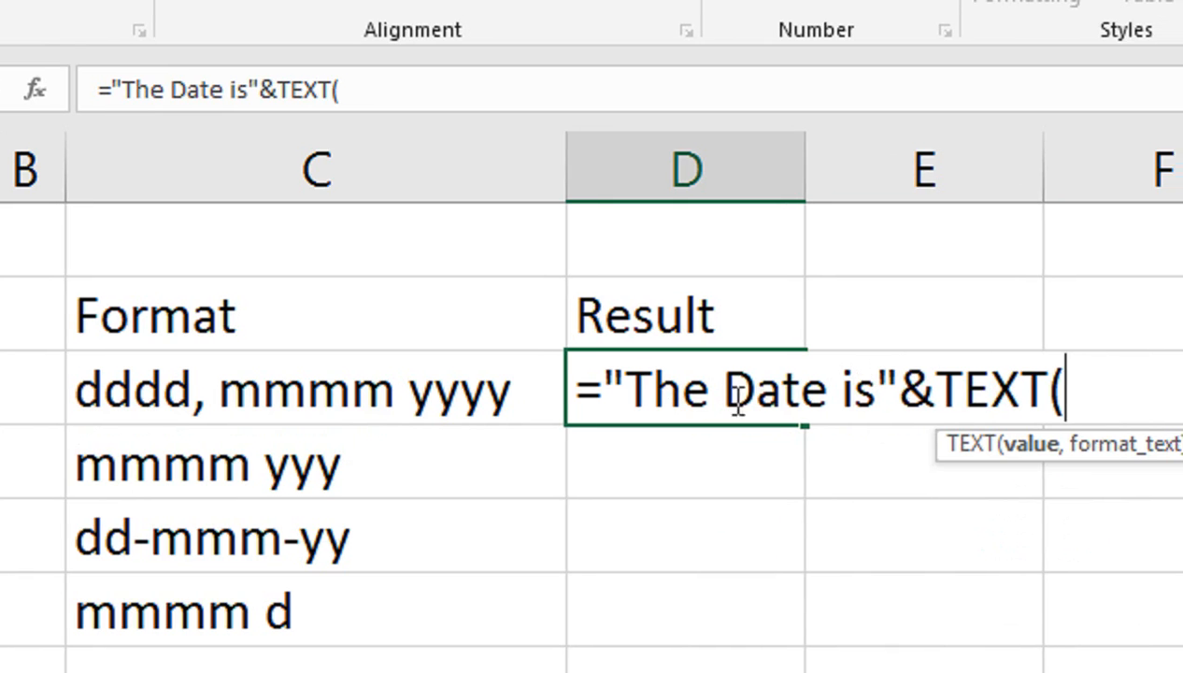
pyautogui.click(304, 386)
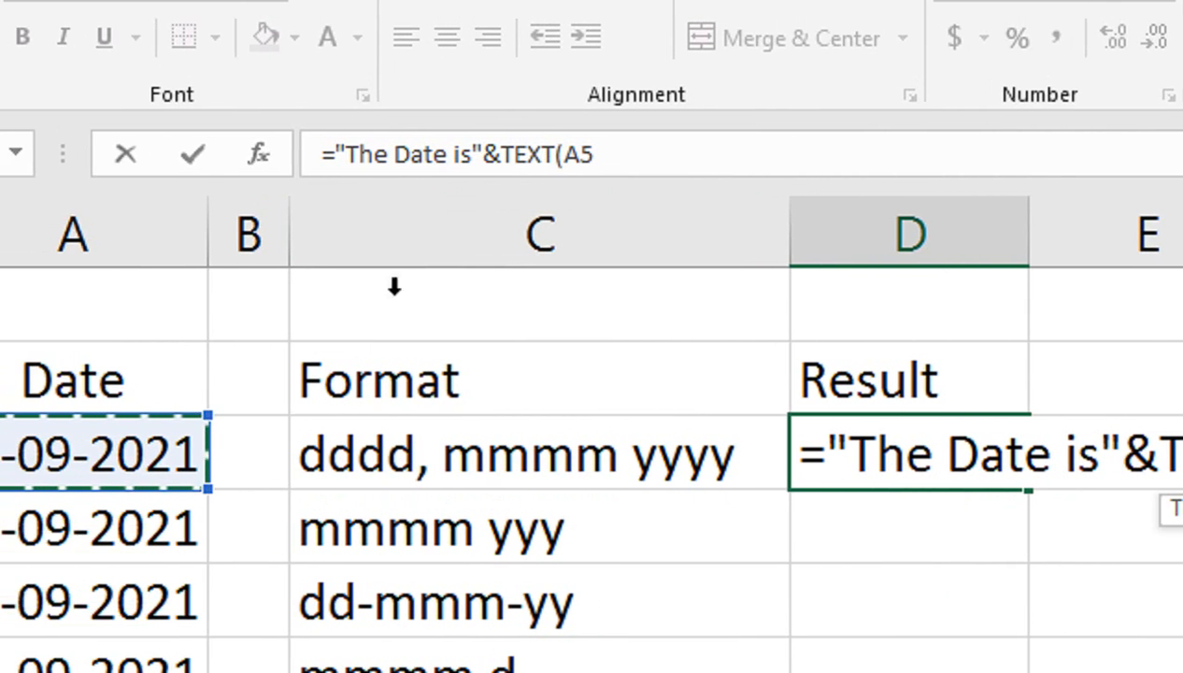
pyautogui.click(624, 158)
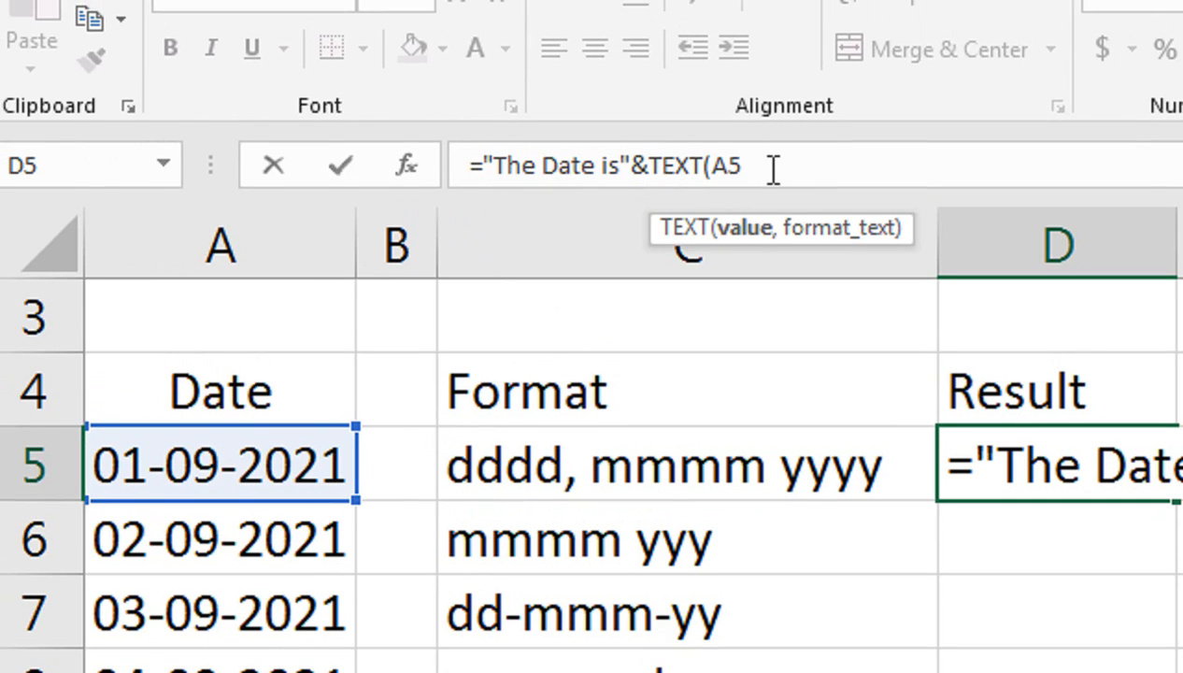
pyautogui.write(',"')
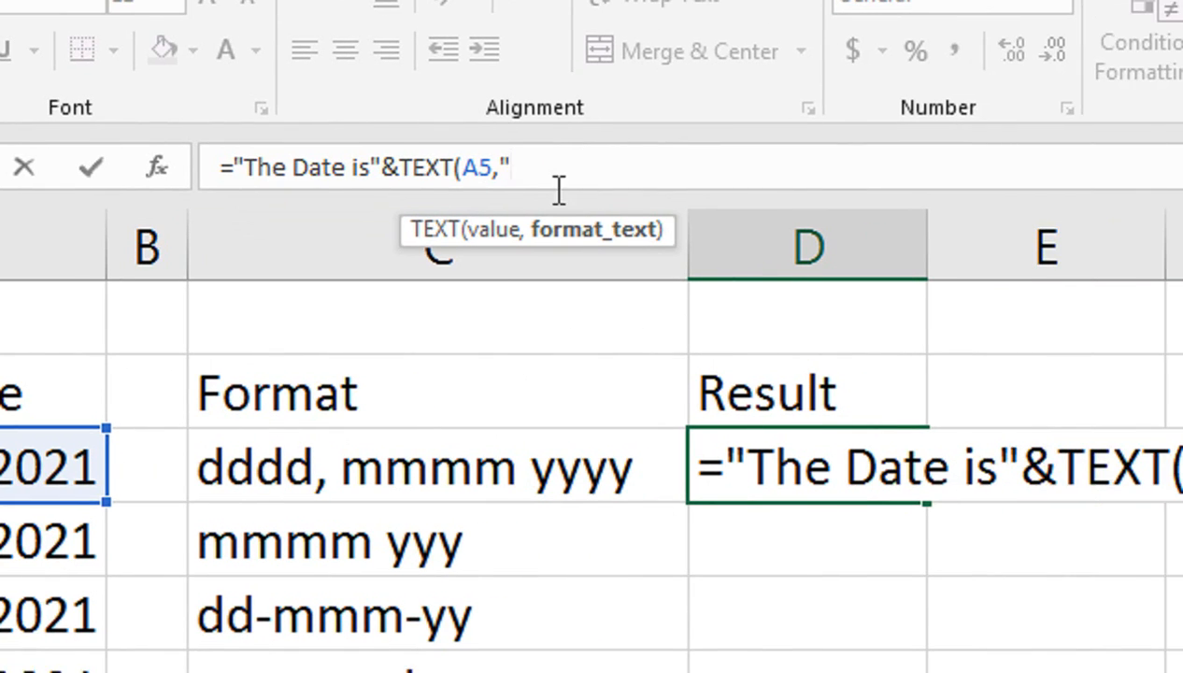
pyautogui.write('dddd')
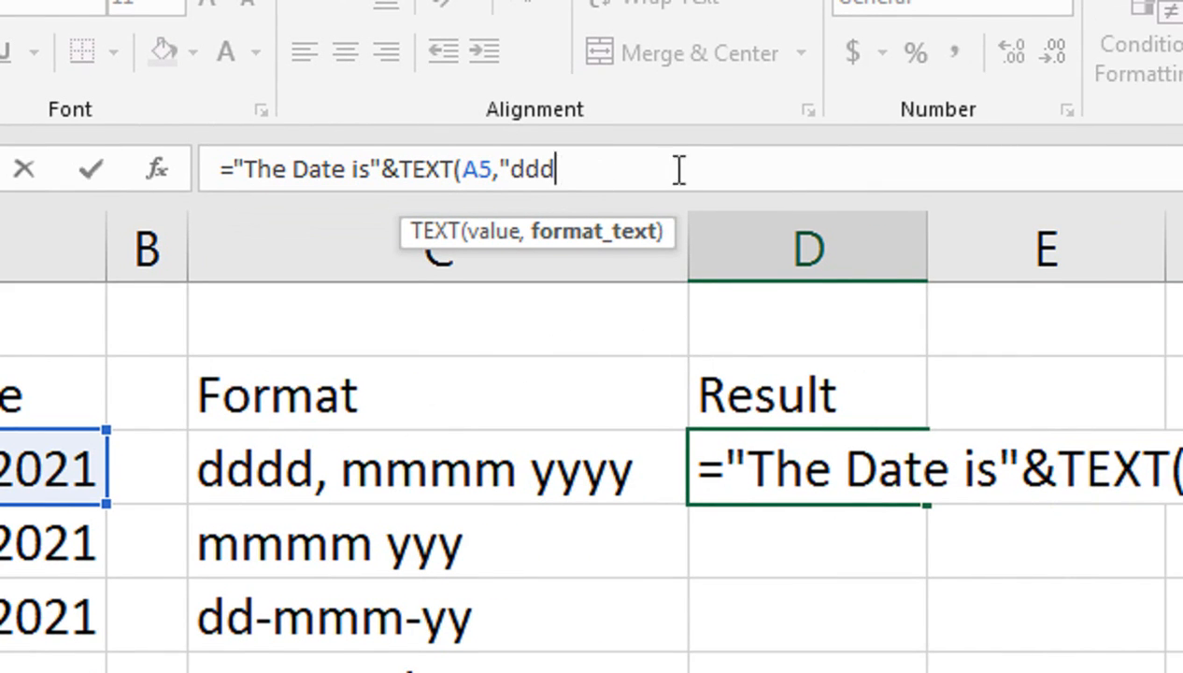
pyautogui.write(', mmmm')
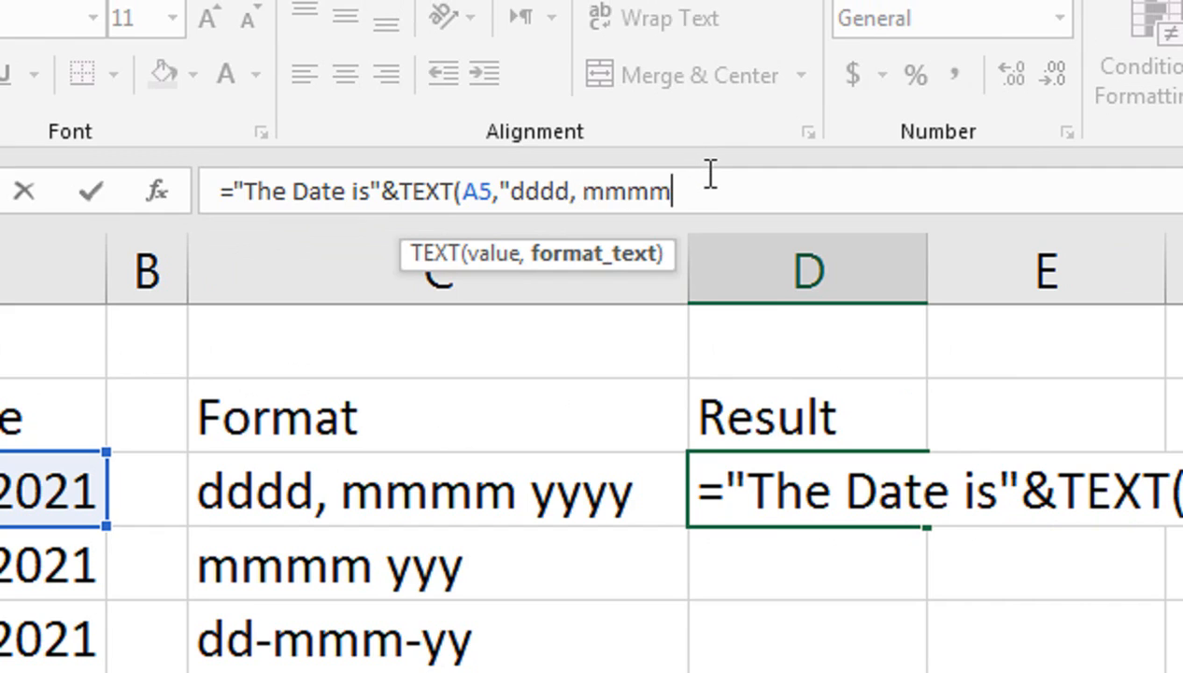
pyautogui.write(' yyyy")')
pyautogui.press('Return')
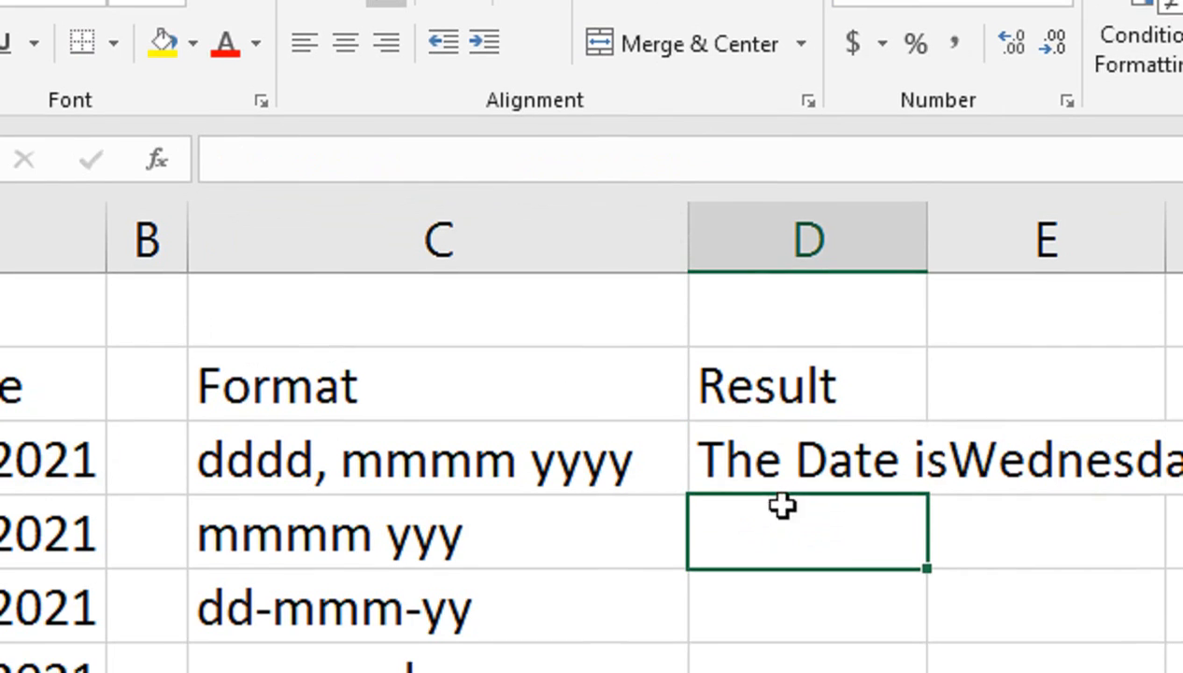
# Add a space after "The Date is" inside the quoted text of the D5 formula
pyautogui.click(781, 483)
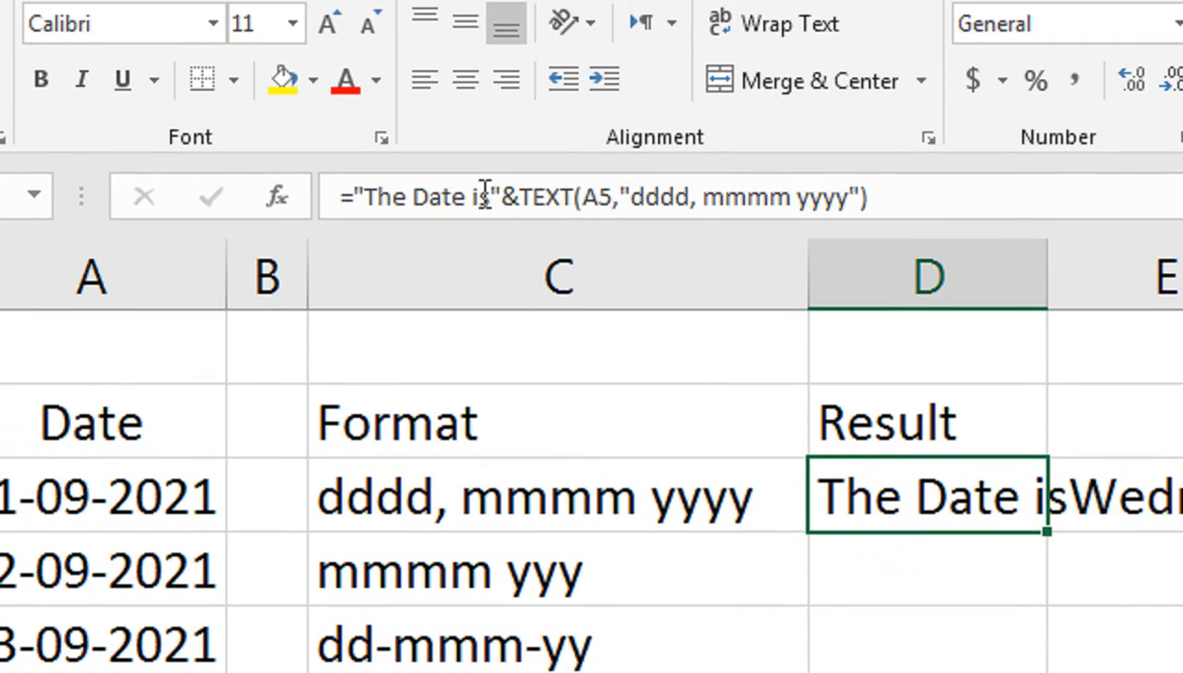
pyautogui.click(485, 197)
pyautogui.press('Return')
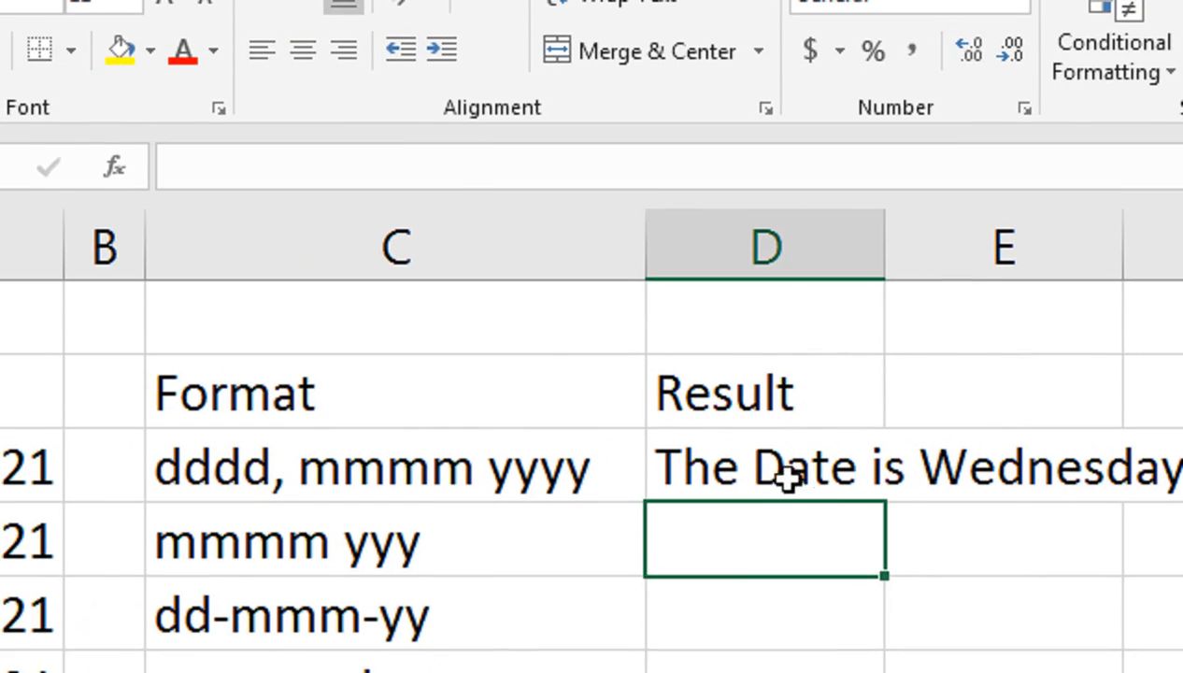
# Replace the typed format text in D5's TEXT function with a reference to cell C5
pyautogui.click(784, 495)
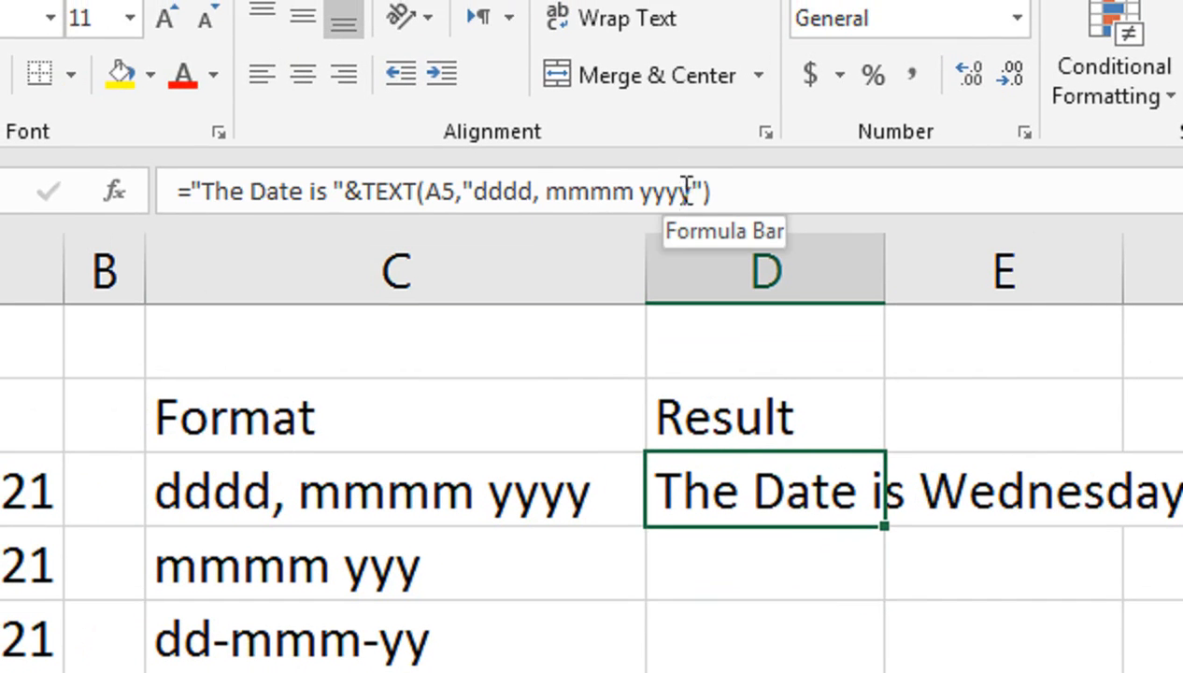
pyautogui.moveTo(702, 192); pyautogui.dragTo(460, 177)
pyautogui.press('Delete')
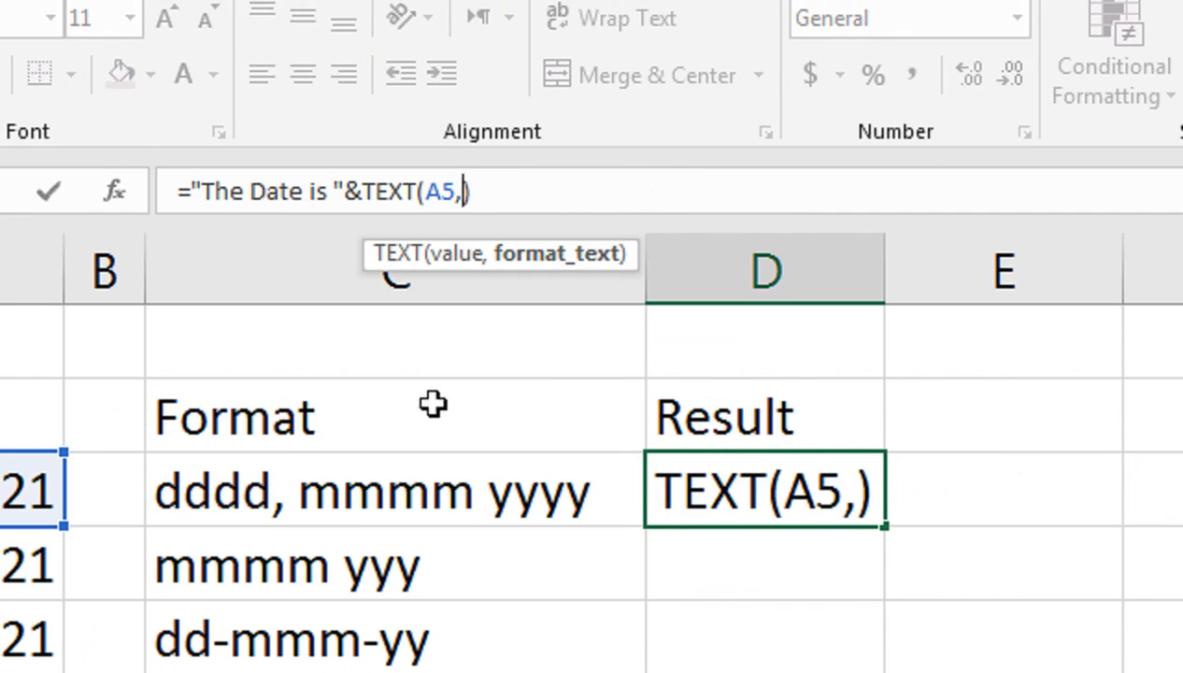
pyautogui.click(388, 489)
pyautogui.press('Return')
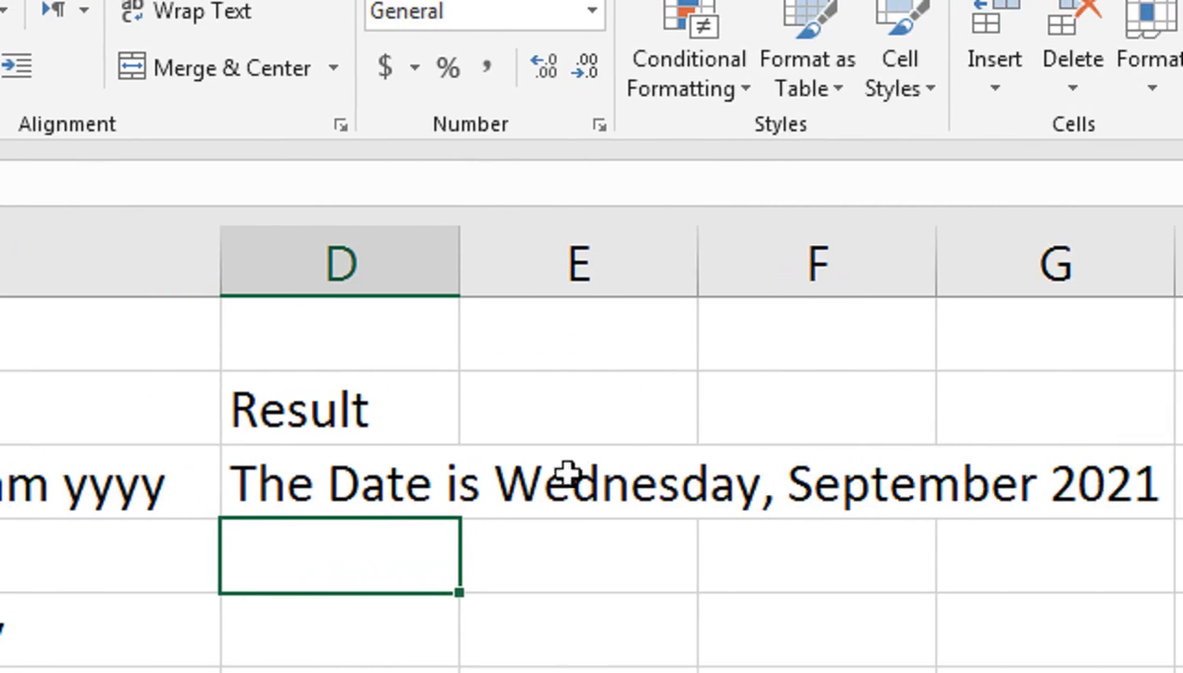
# Fit column D's width to its contents and fill the D5 formula down to D10
pyautogui.click(439, 463)
pyautogui.doubleClick(459, 276)
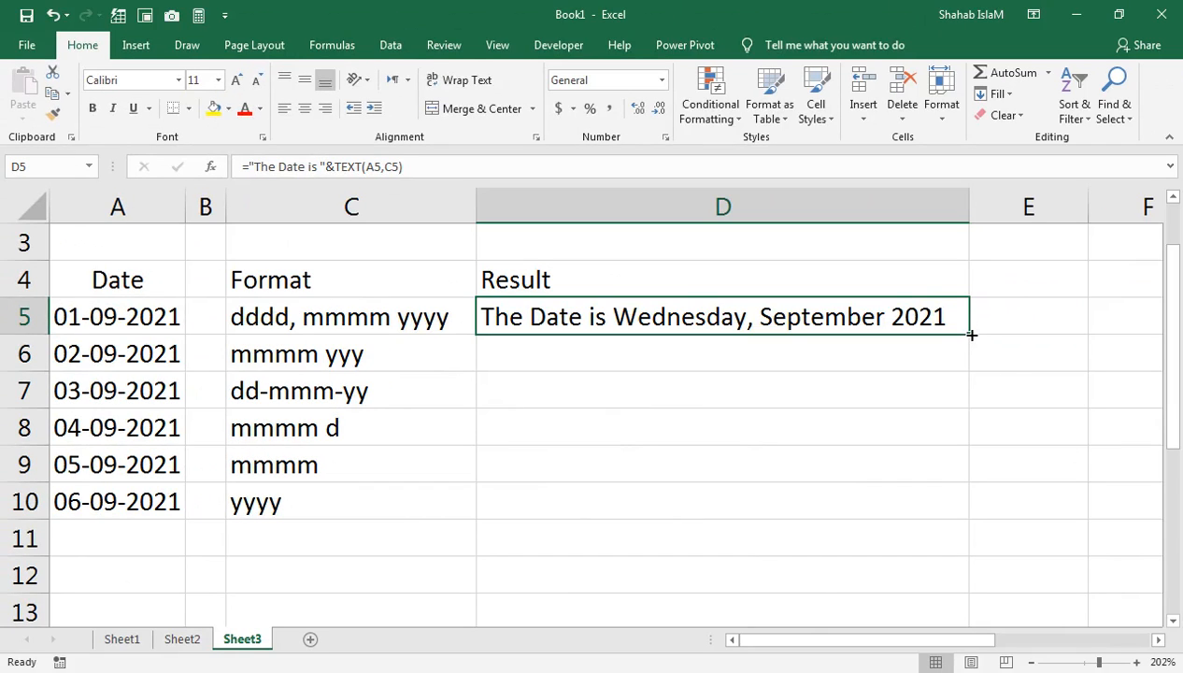
pyautogui.moveTo(972, 334); pyautogui.dragTo(960, 509)
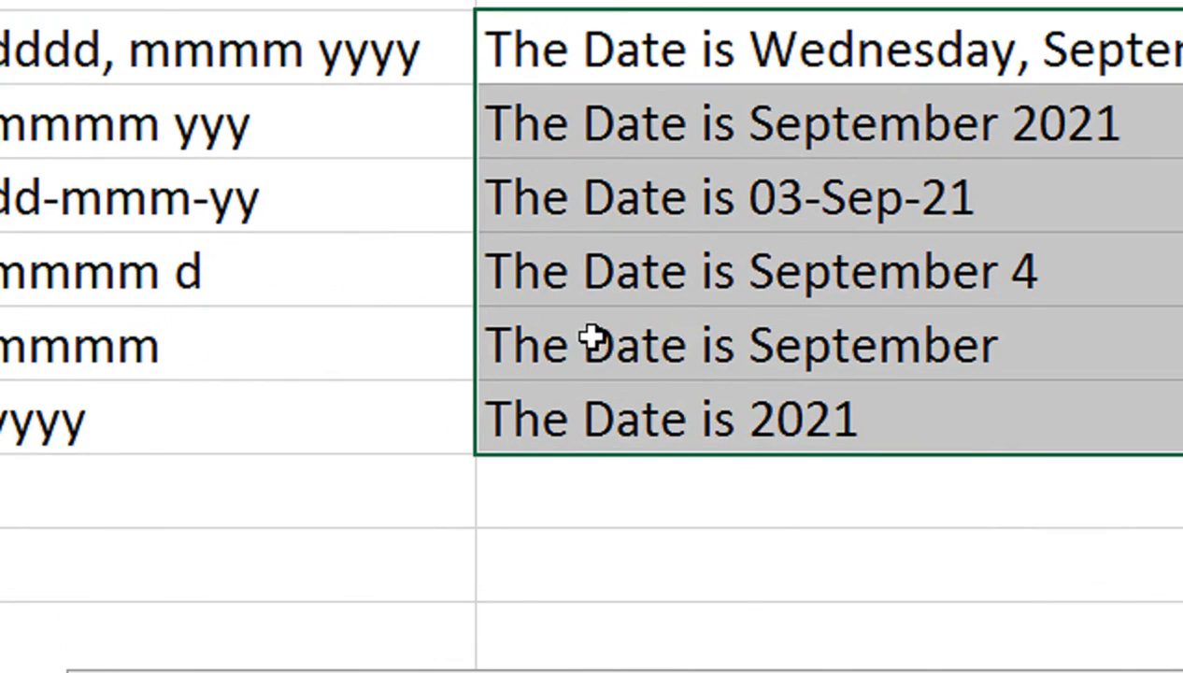
pyautogui.click(570, 428)
pyautogui.doubleClick(668, 272)
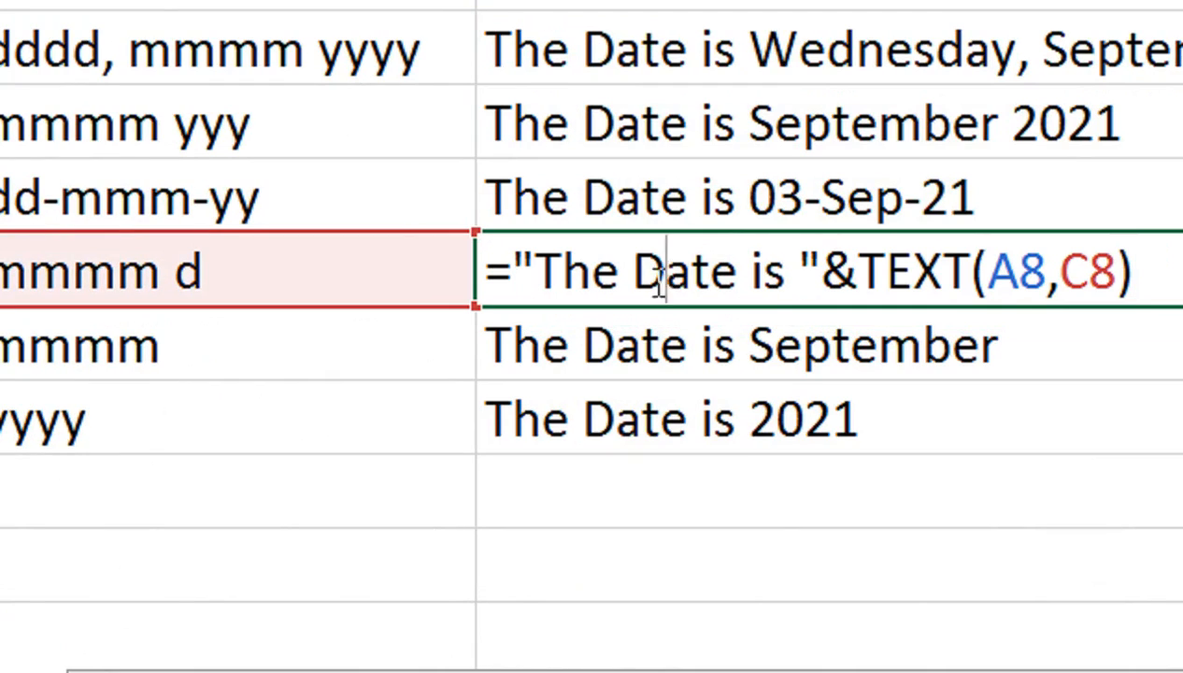
pyautogui.moveTo(751, 273); pyautogui.dragTo(648, 282)
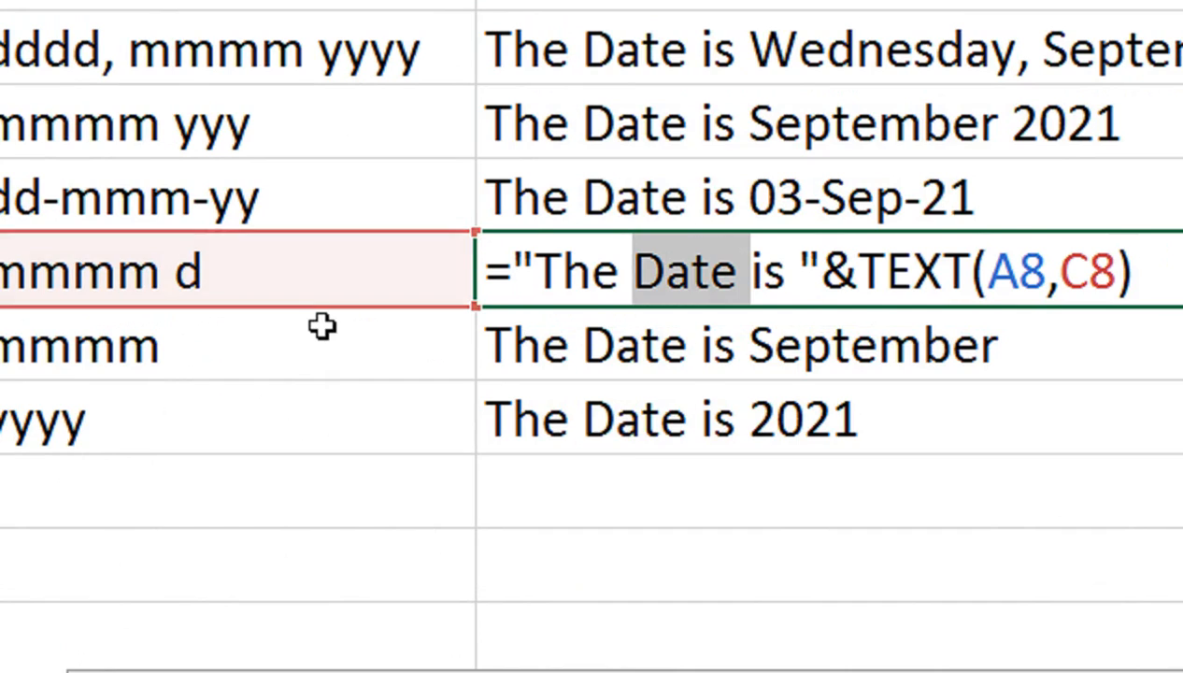
pyautogui.press('Return')
# Change the word Date to Month in the D9 formula's text
pyautogui.doubleClick(536, 346)
pyautogui.moveTo(738, 347); pyautogui.dragTo(632, 357)
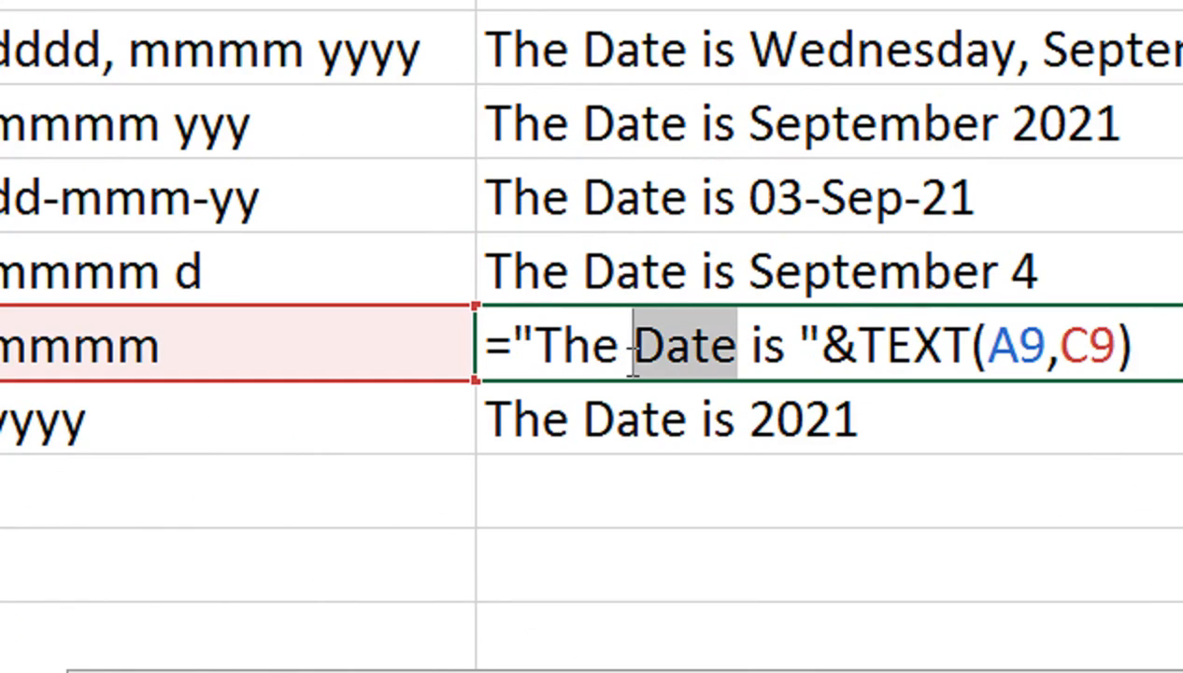
pyautogui.write('Month')
pyautogui.press('Return')
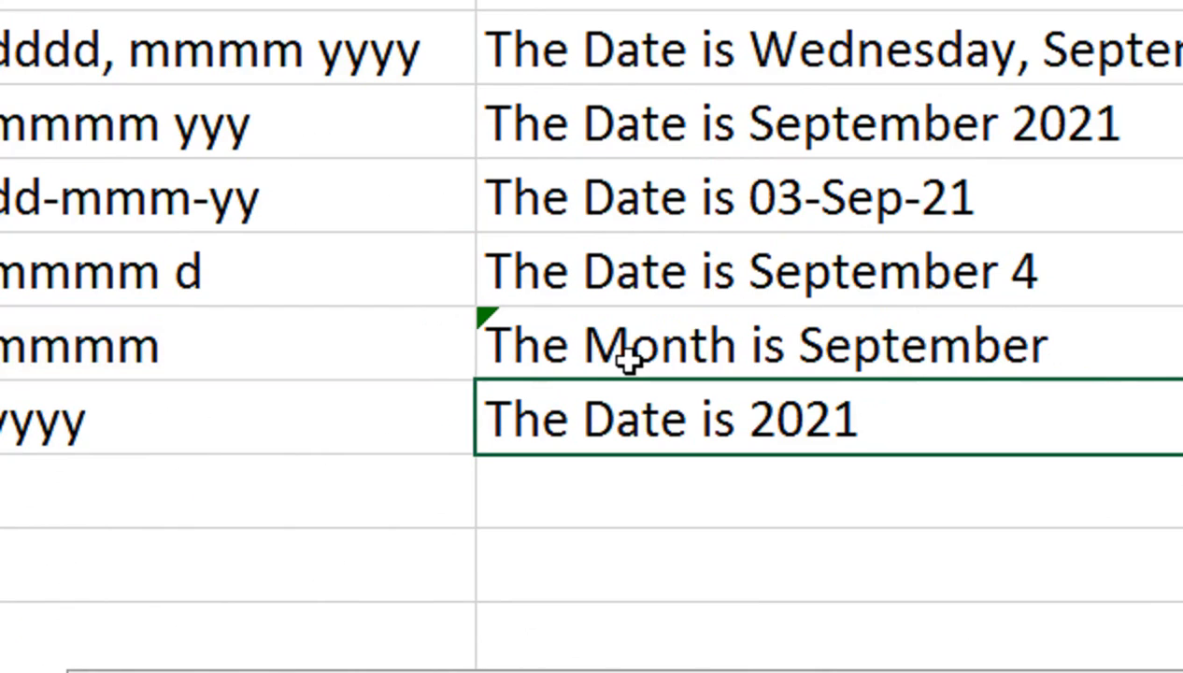
# Change the word Date to Year in the D10 formula's text
pyautogui.press('F2')
pyautogui.press('Return')
pyautogui.press('Right')
pyautogui.press('Right')
pyautogui.press('F2')
pyautogui.moveTo(737, 421); pyautogui.dragTo(643, 428)
pyautogui.write('YEar')
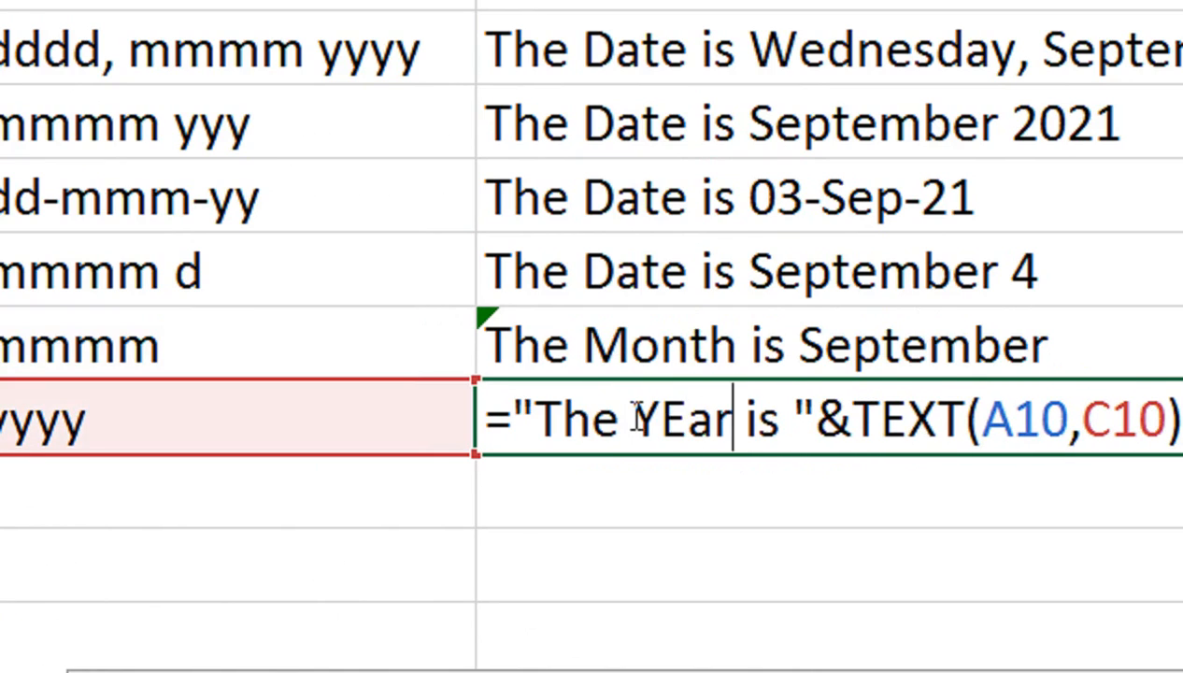
pyautogui.press('BackSpace')
pyautogui.press('BackSpace')
pyautogui.press('BackSpace')
pyautogui.write('ea')
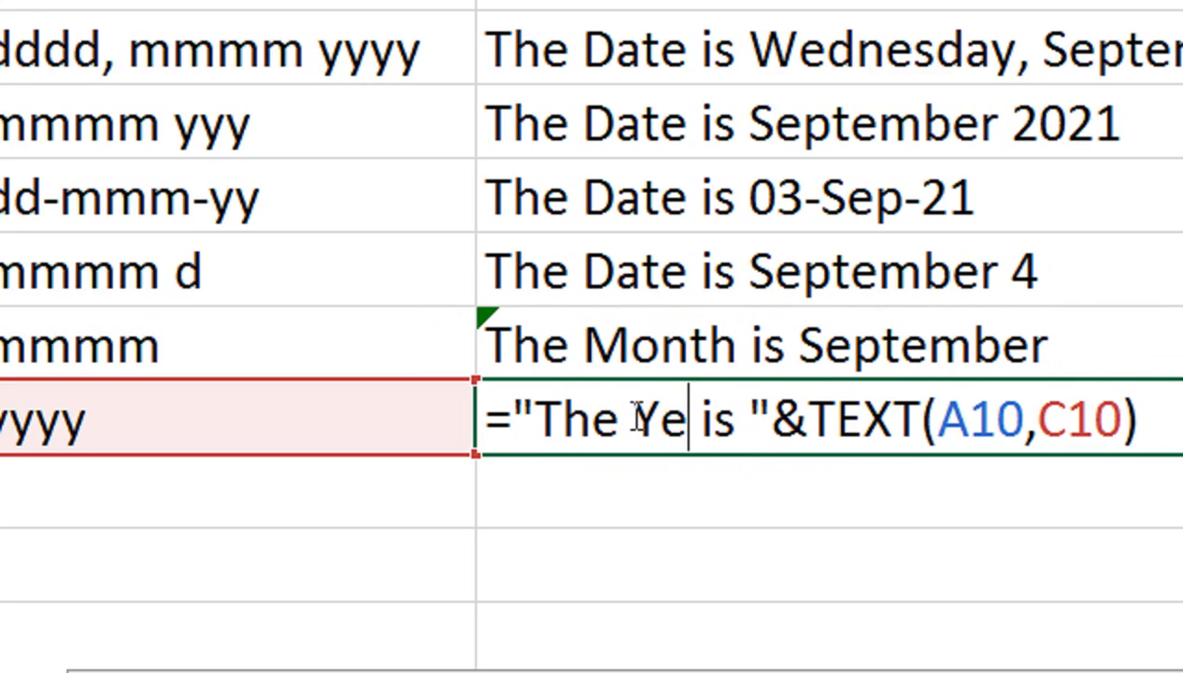
pyautogui.write('r')
pyautogui.press('Return')
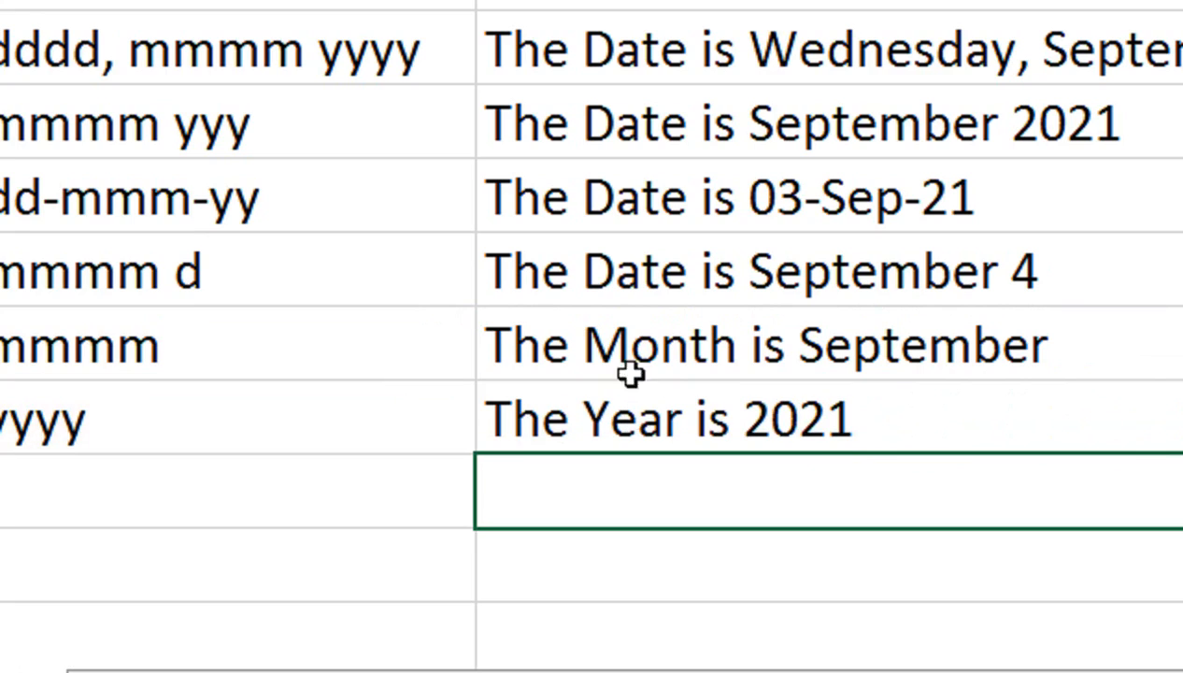
# Select the result in D9, then switch back to Sheet2 with the custom date format columns
pyautogui.click(663, 323)
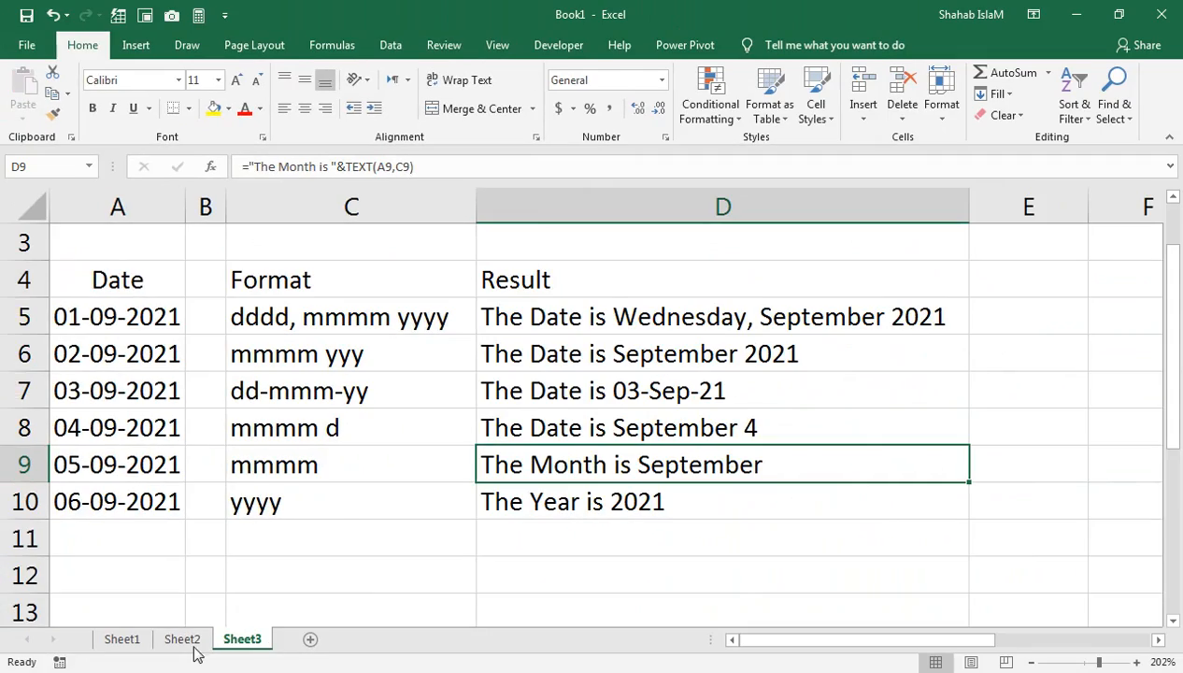
pyautogui.click(187, 643)
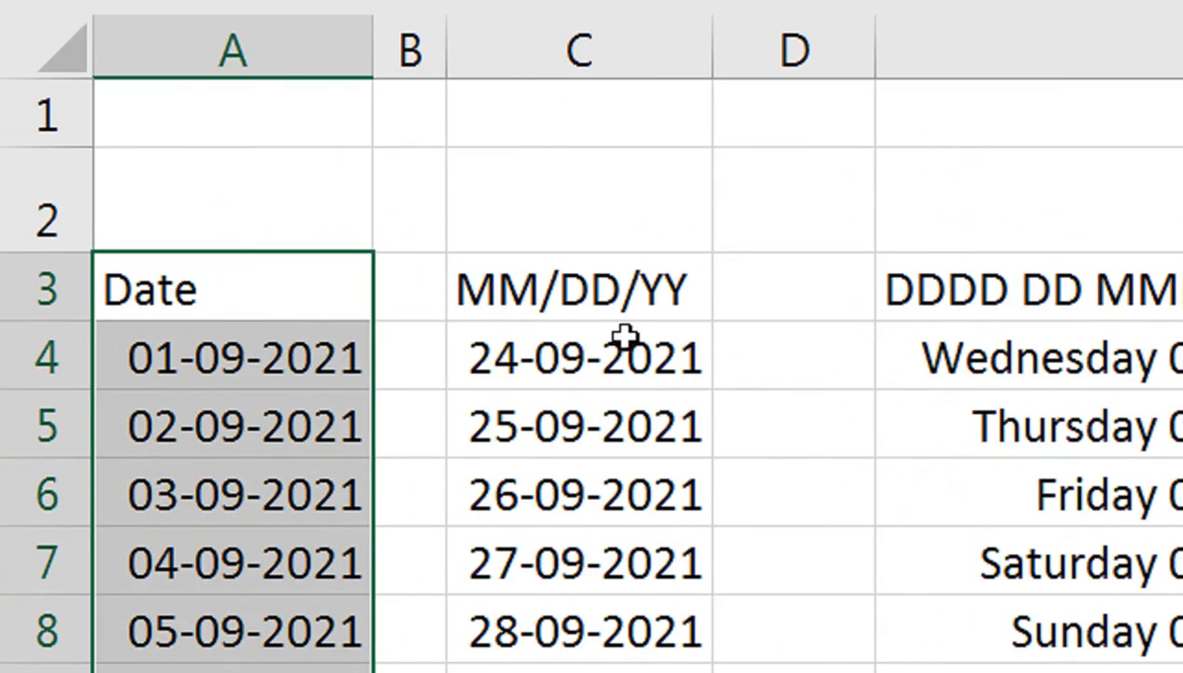